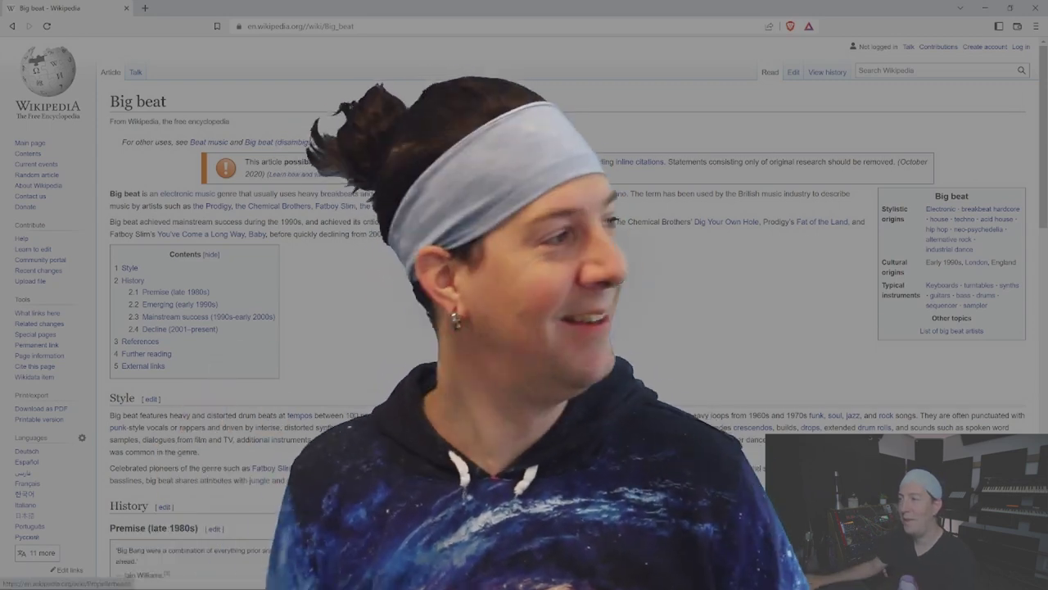
Open the Propellerheads article linked from the Big beat page and search its text for "reason".
{"action": "left_click", "coordinate": [458, 206]}
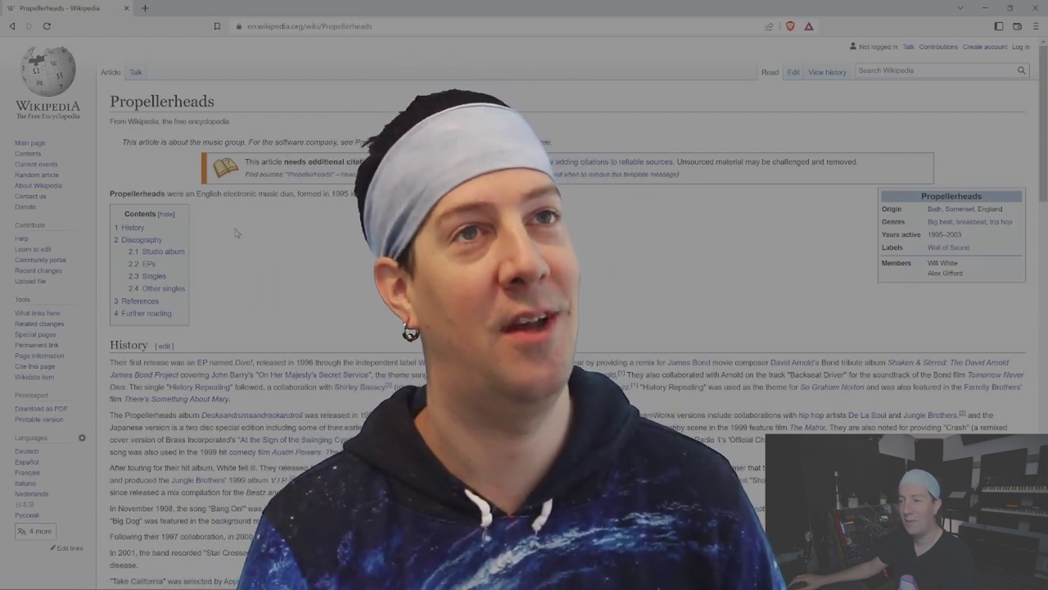
{"action": "scroll", "coordinate": [238, 232], "scroll_direction": "down", "scroll_amount": 3}
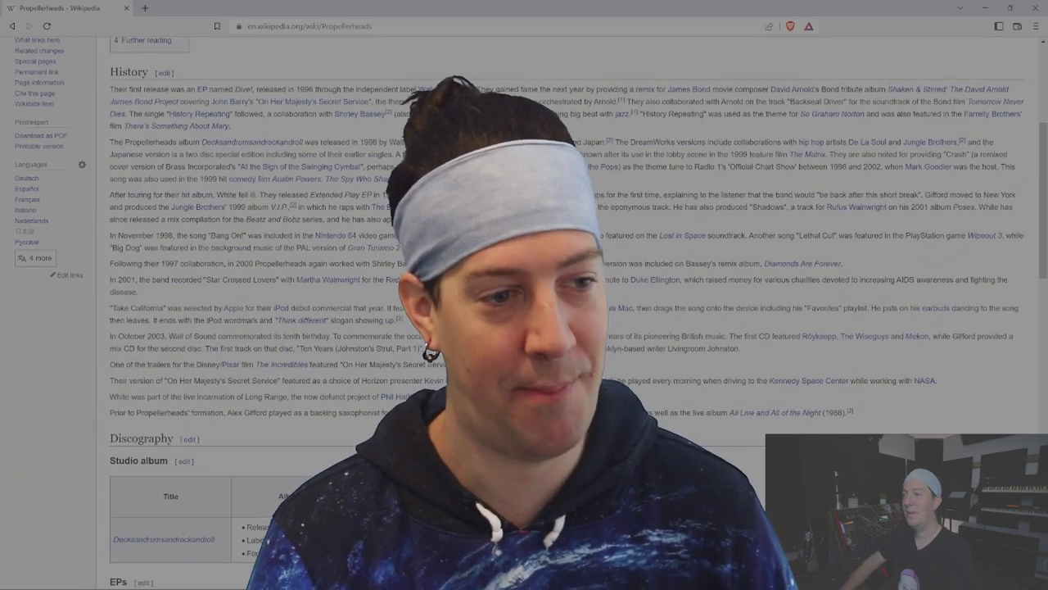
{"action": "key", "text": "ctrl+f"}
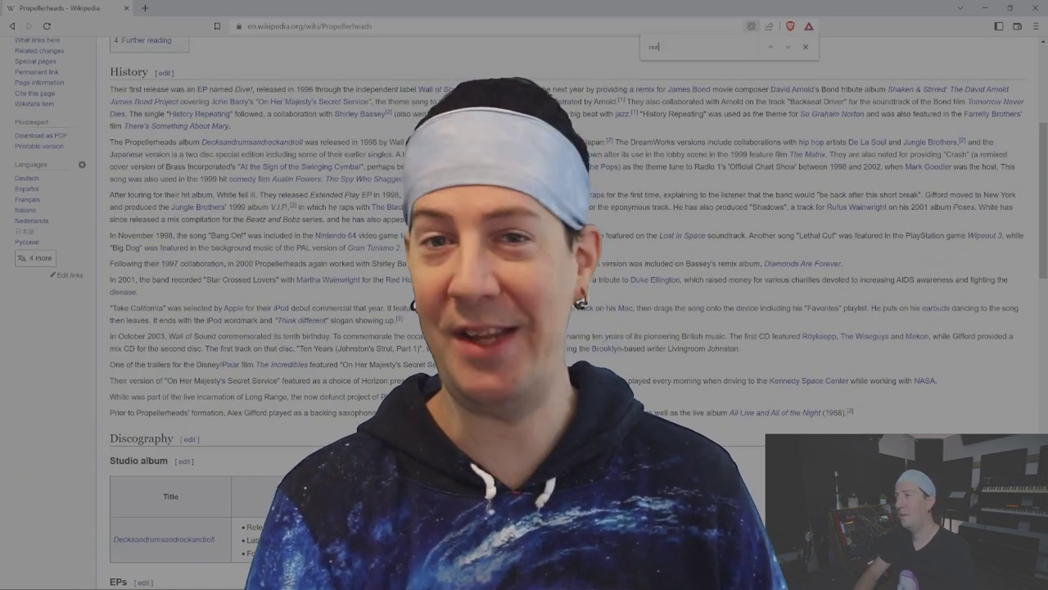
{"action": "type", "text": "reason"}
{"action": "key", "text": "BackSpace"}
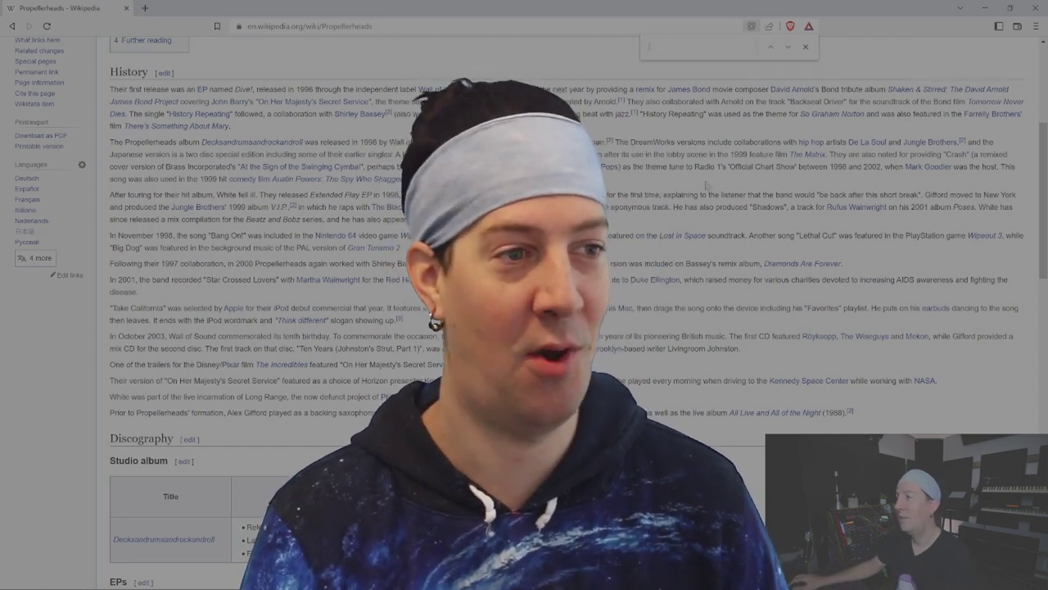
{"action": "left_click", "coordinate": [806, 45]}
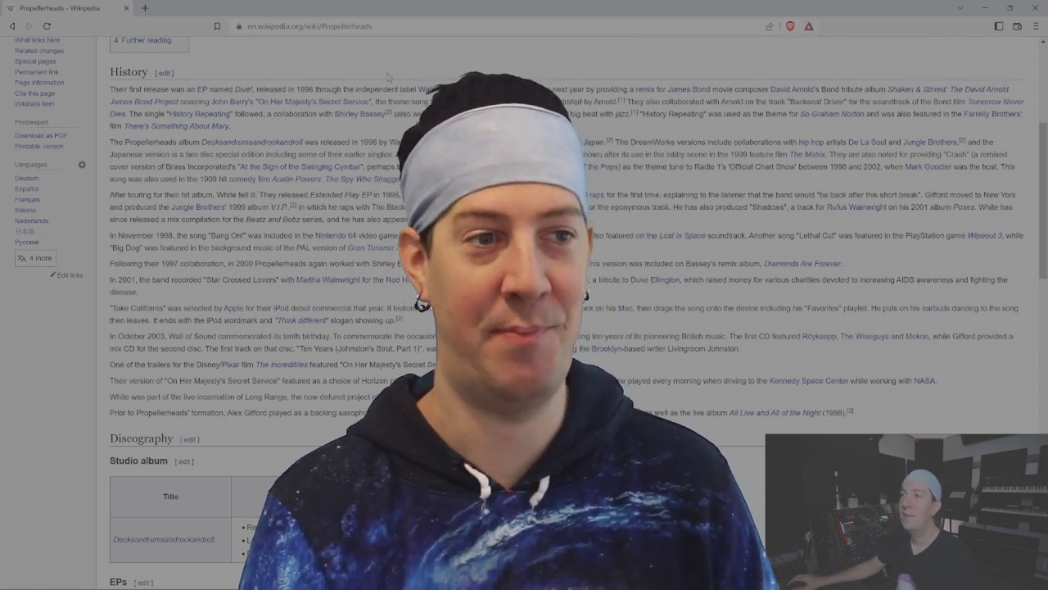
{"action": "left_click", "coordinate": [12, 27]}
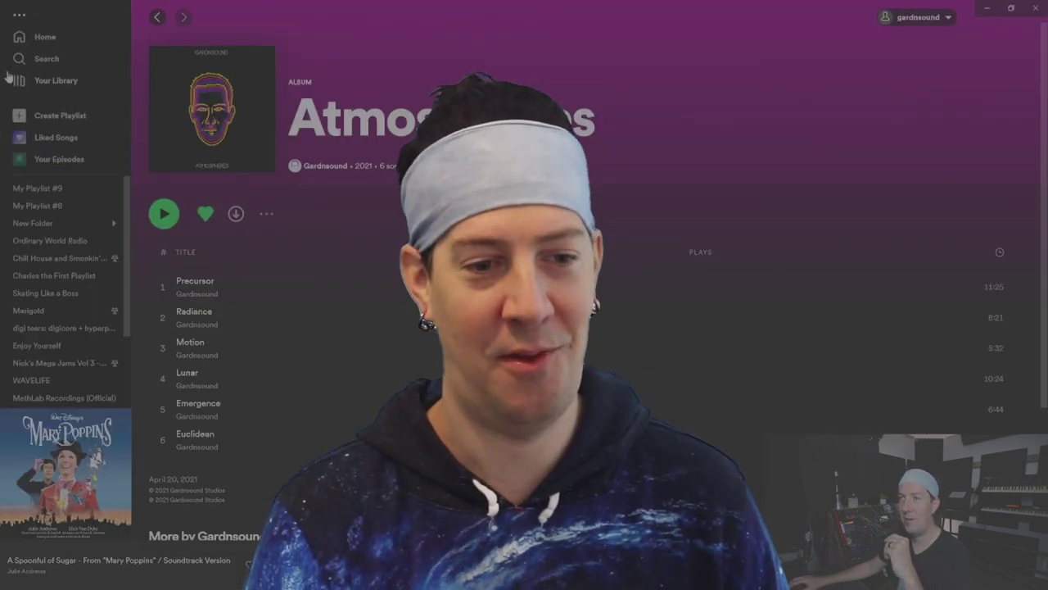
Search for Colombo in Spotify and open the artist's album The Antological Big Beat to hear a reference track.
{"action": "left_click", "coordinate": [20, 59]}
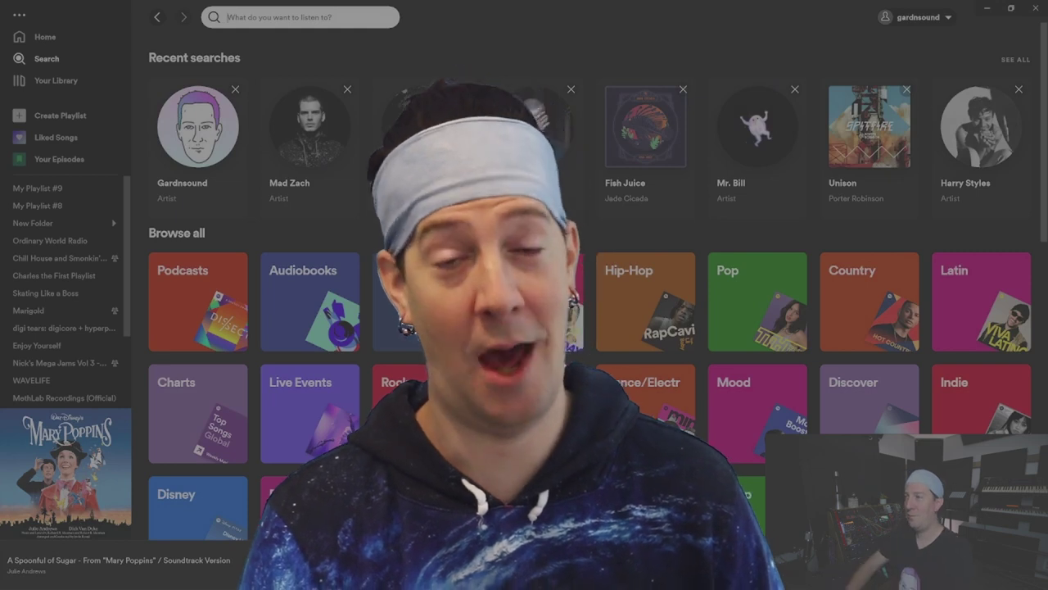
{"action": "type", "text": "colu"}
{"action": "type", "text": "mbo"}
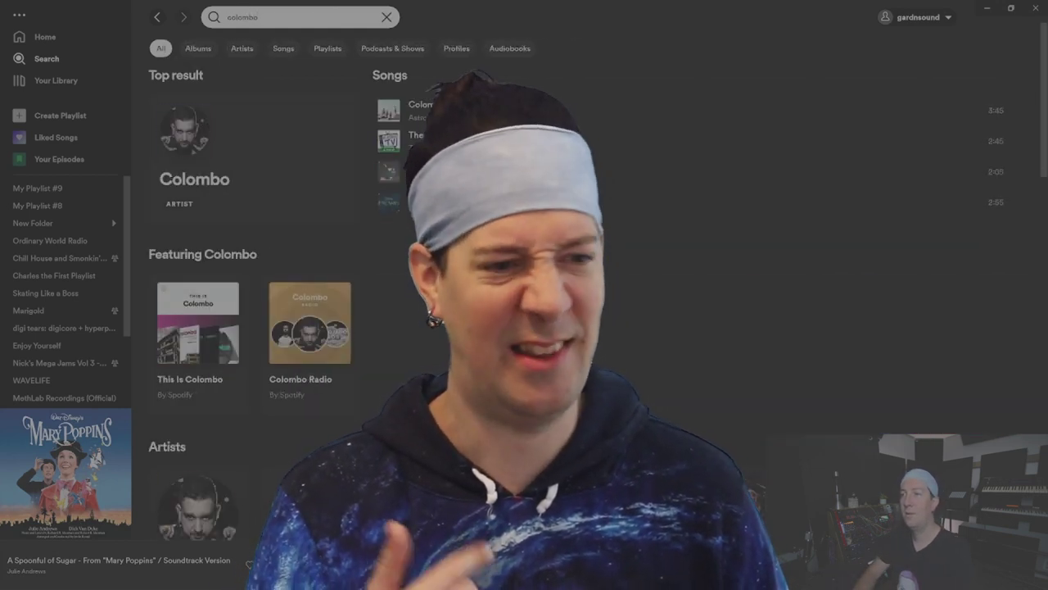
{"action": "left_click", "coordinate": [281, 118]}
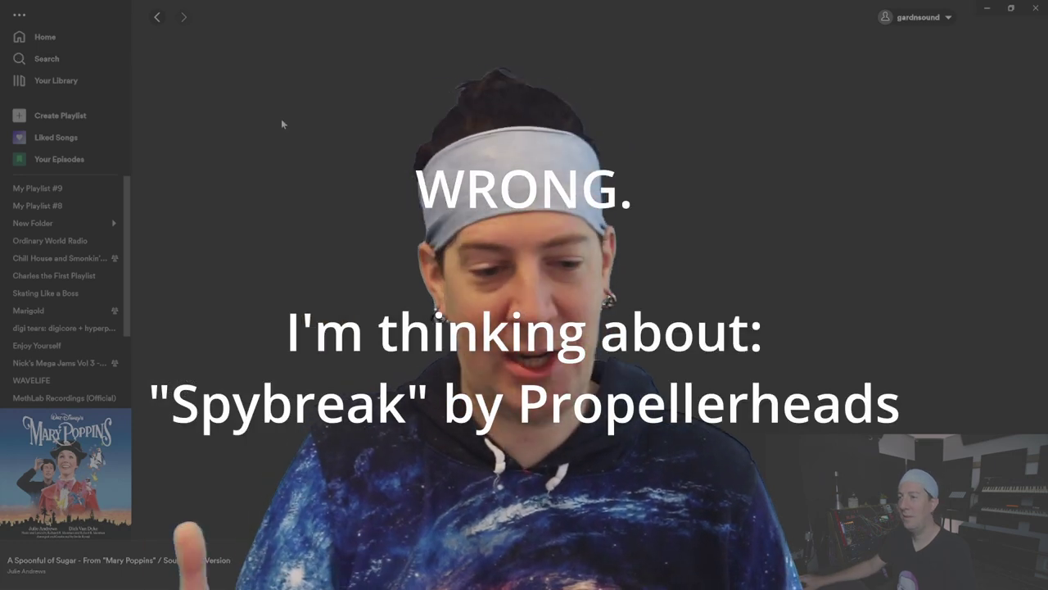
{"action": "scroll", "coordinate": [200, 345], "scroll_direction": "down", "scroll_amount": 3}
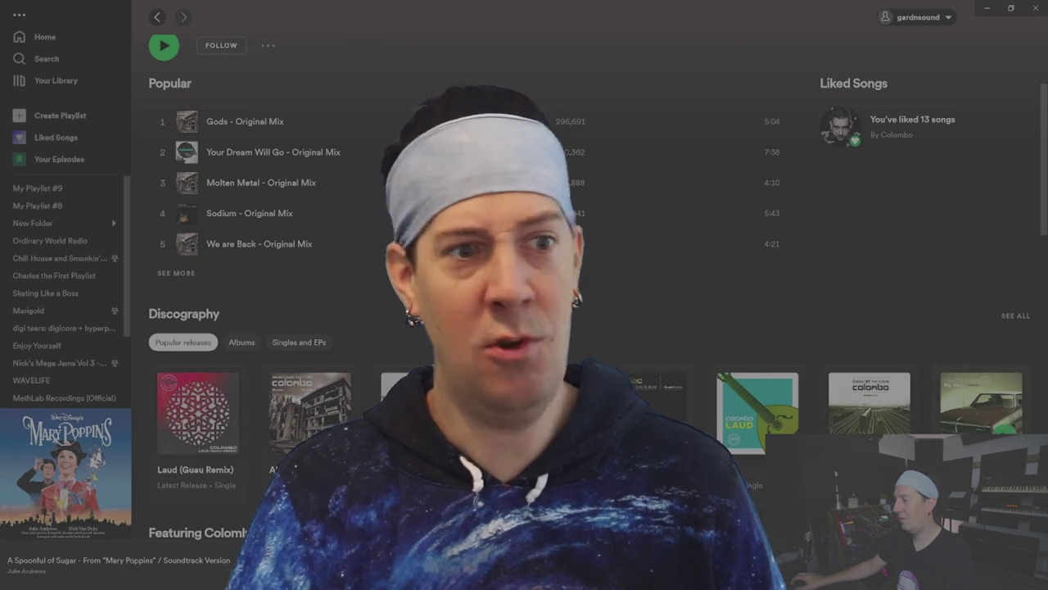
{"action": "left_click", "coordinate": [981, 403]}
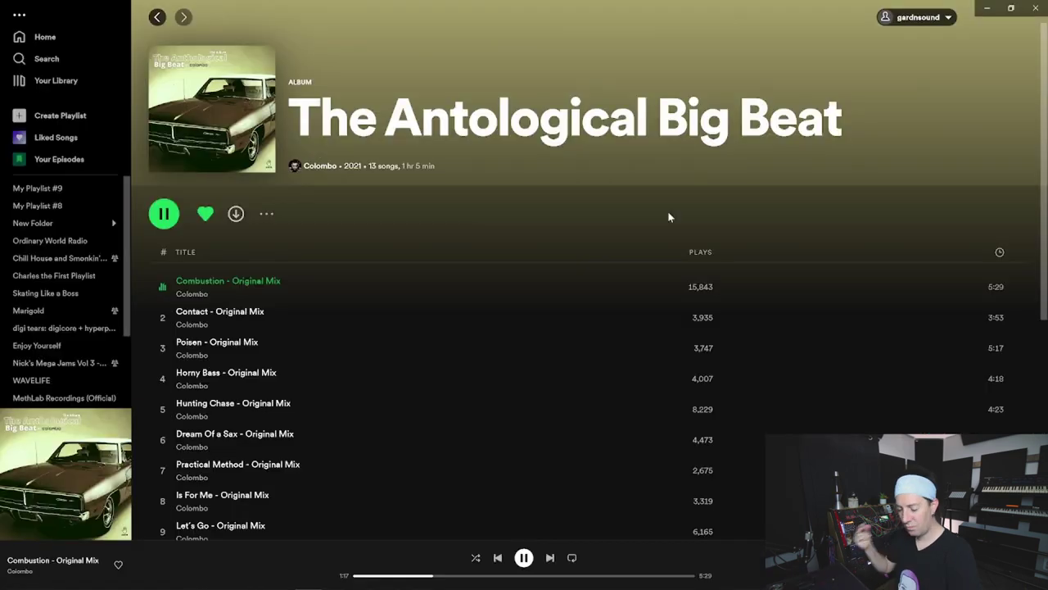
{"action": "key", "text": "space"}
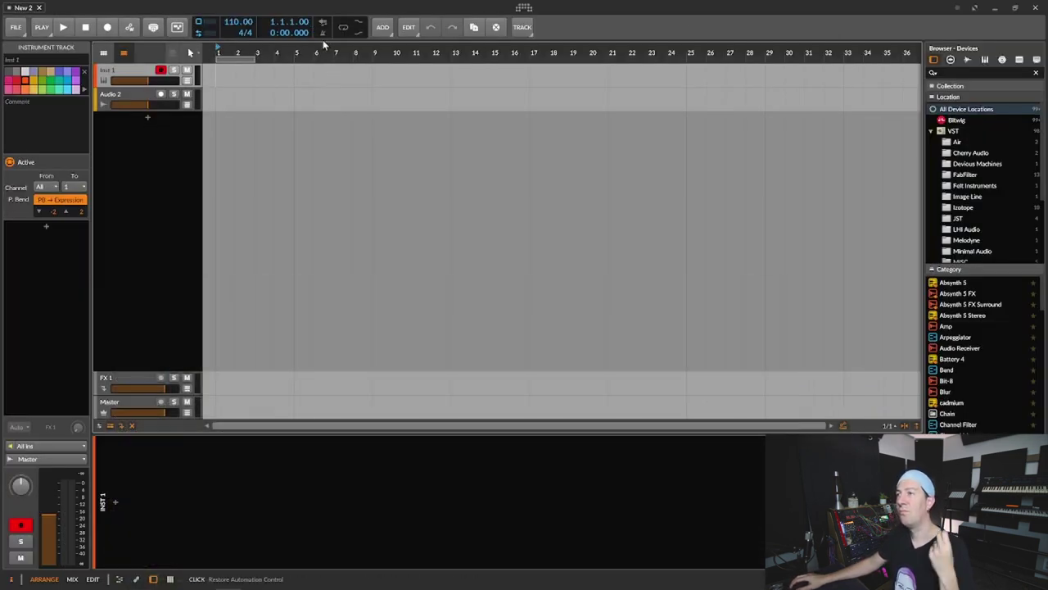
Switch to Bitwig Studio and set the project tempo to 115 BPM while playback runs.
{"action": "left_click", "coordinate": [64, 28]}
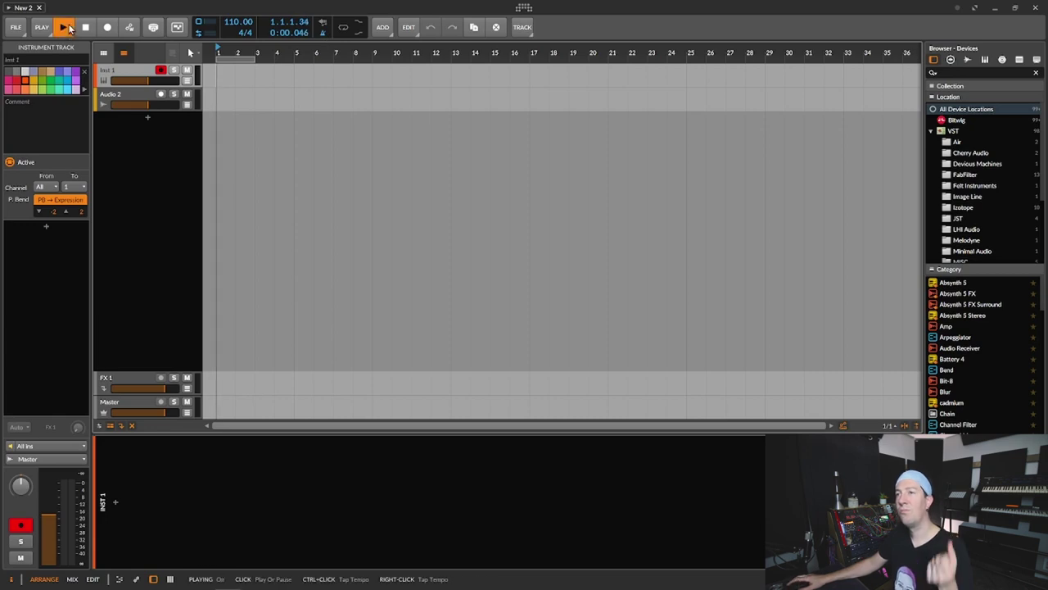
{"action": "left_click_drag", "start_coordinate": [234, 22], "coordinate": [235, 15]}
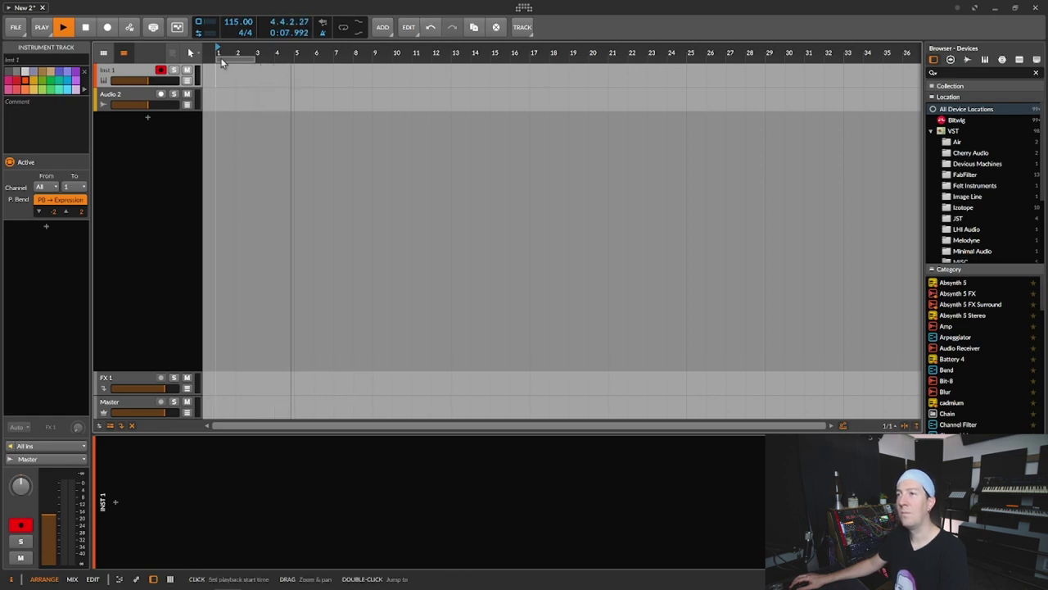
{"action": "left_click", "coordinate": [86, 29]}
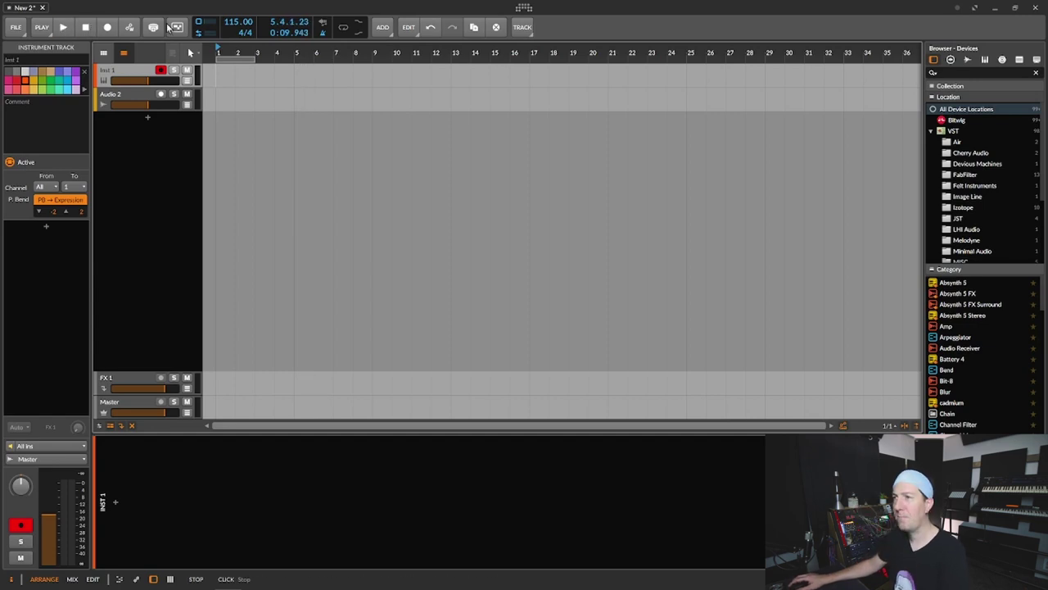
Audition the "break beats" samples in Splice, narrowing the results with the breaks tag.
{"action": "left_click", "coordinate": [218, 72]}
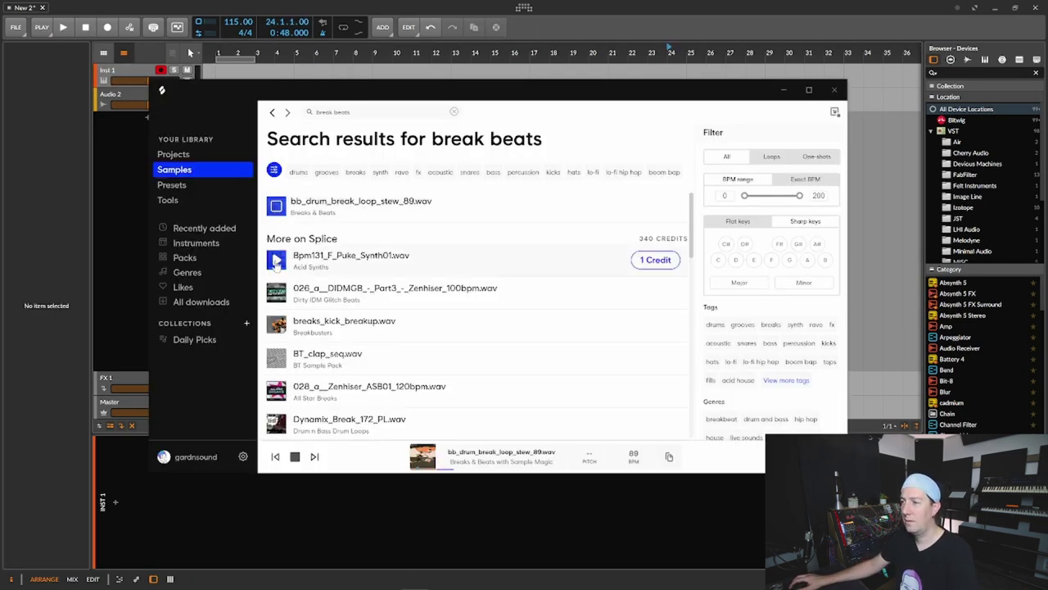
{"action": "left_click", "coordinate": [277, 260]}
{"action": "left_click", "coordinate": [277, 295]}
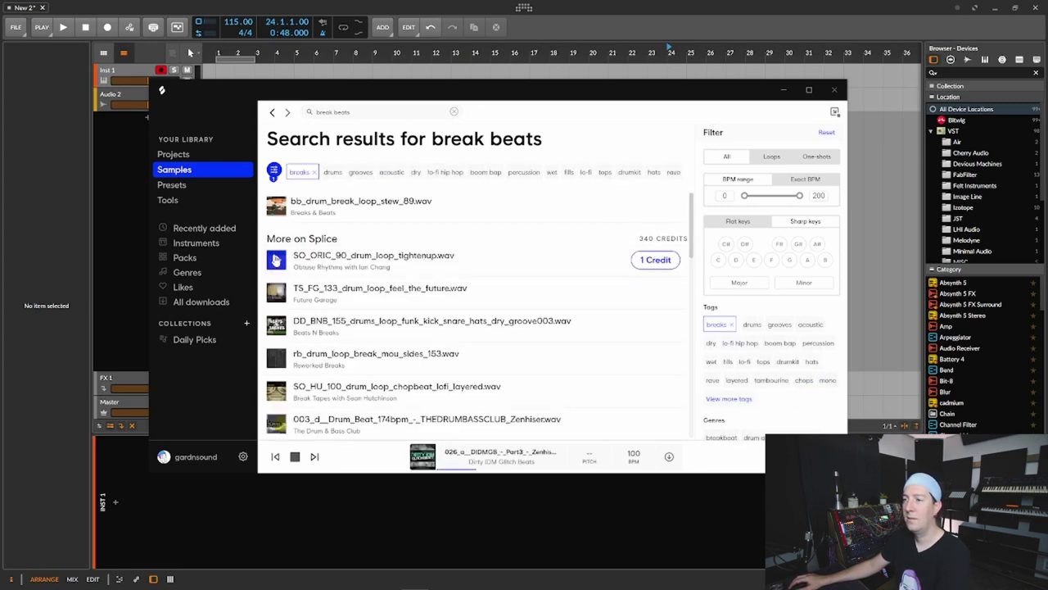
{"action": "left_click", "coordinate": [276, 260]}
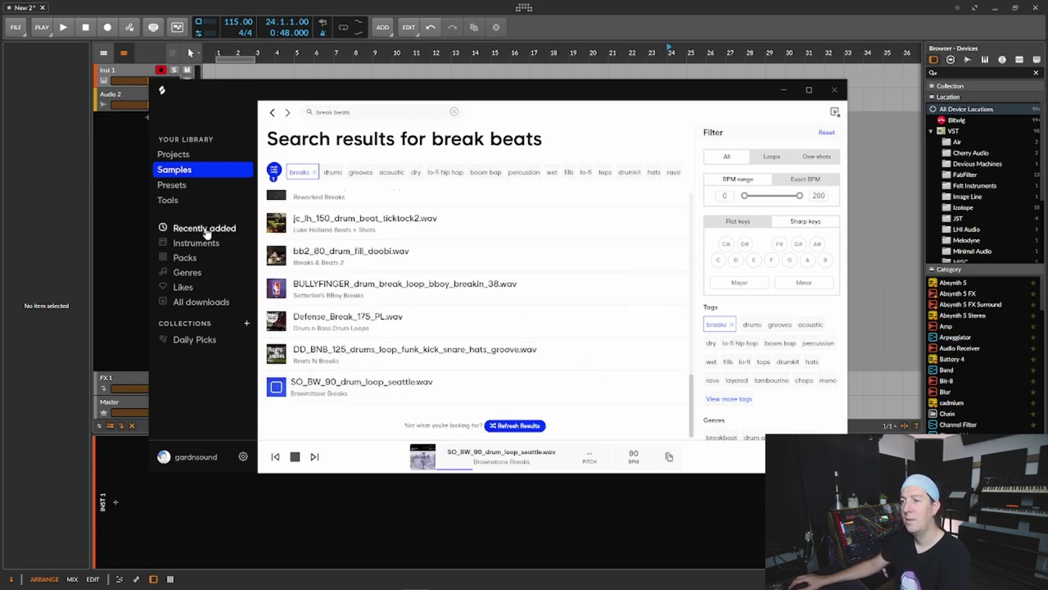
Add the downloaded rb_drum_loop_break_mou_sides_153 and SO_ORIC_90_drum_loop_tightenup loops to separate Bitwig audio tracks at bar 1.
{"action": "left_click", "coordinate": [199, 302]}
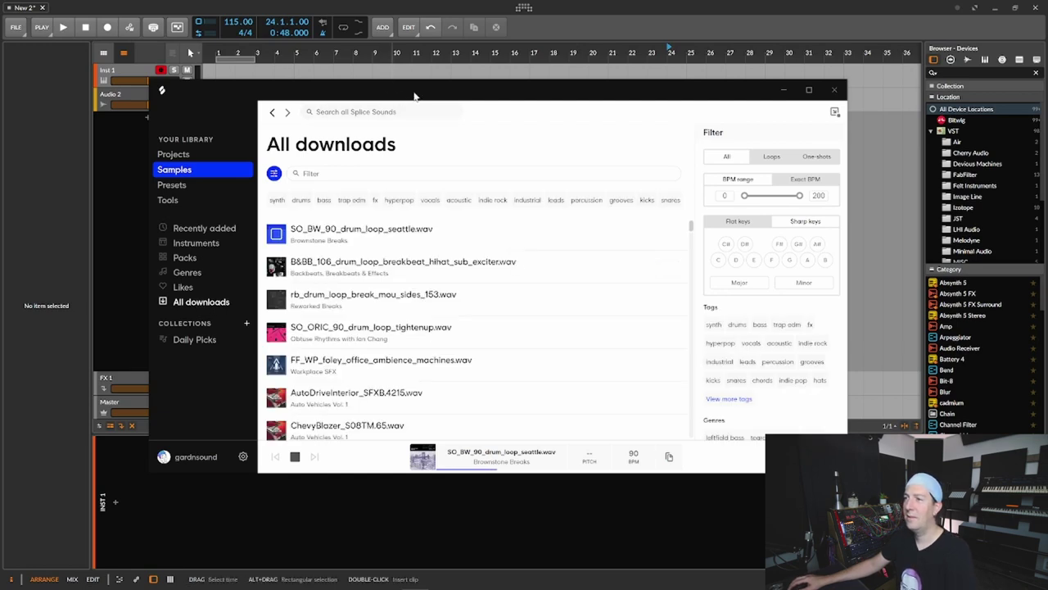
{"action": "left_click_drag", "start_coordinate": [425, 94], "coordinate": [641, 256]}
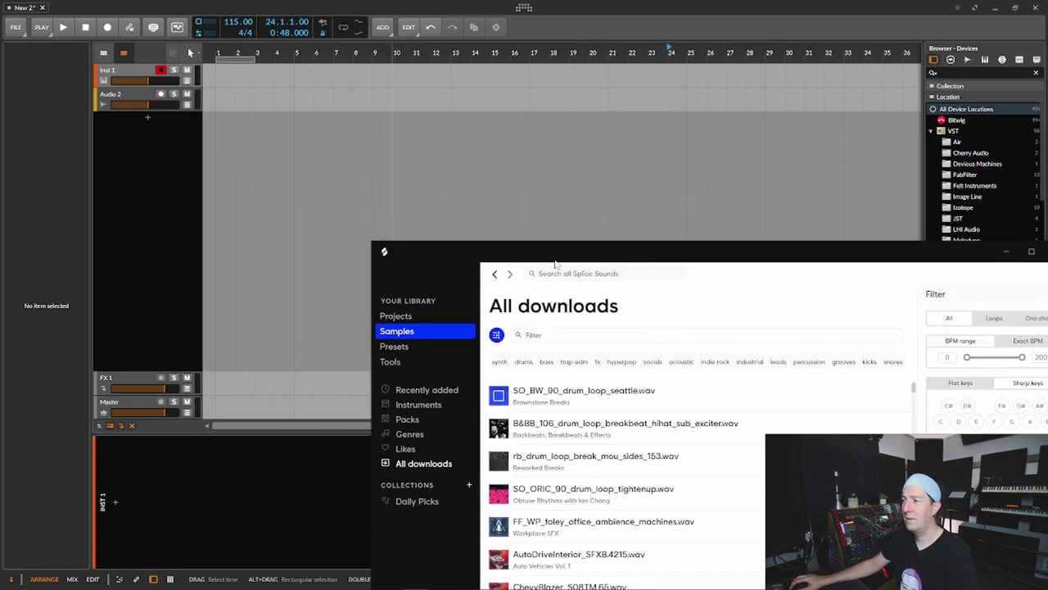
{"action": "left_click_drag", "start_coordinate": [555, 264], "coordinate": [509, 135]}
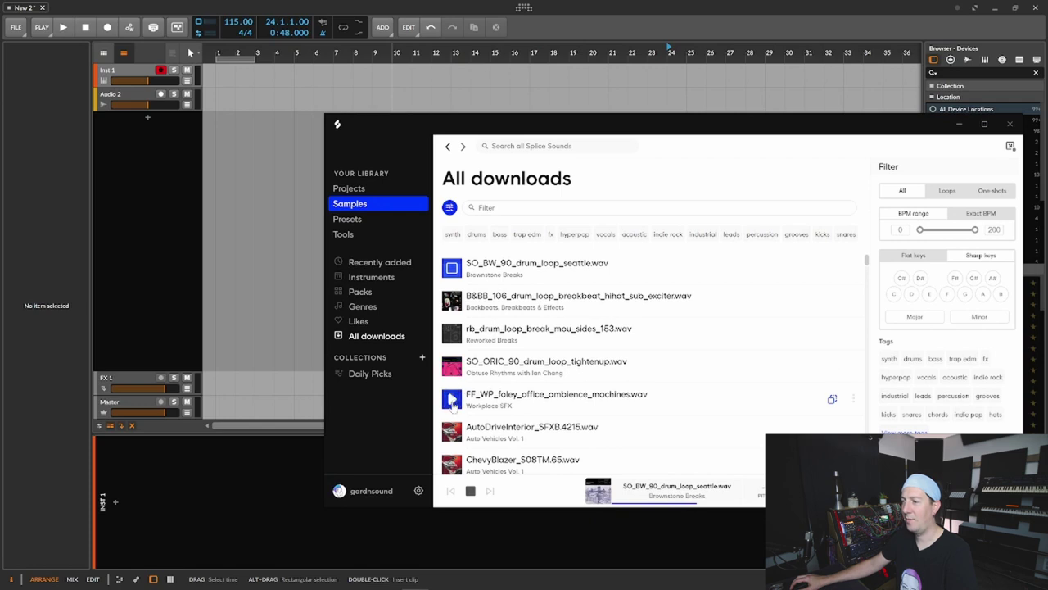
{"action": "left_click", "coordinate": [452, 398]}
{"action": "left_click", "coordinate": [452, 366]}
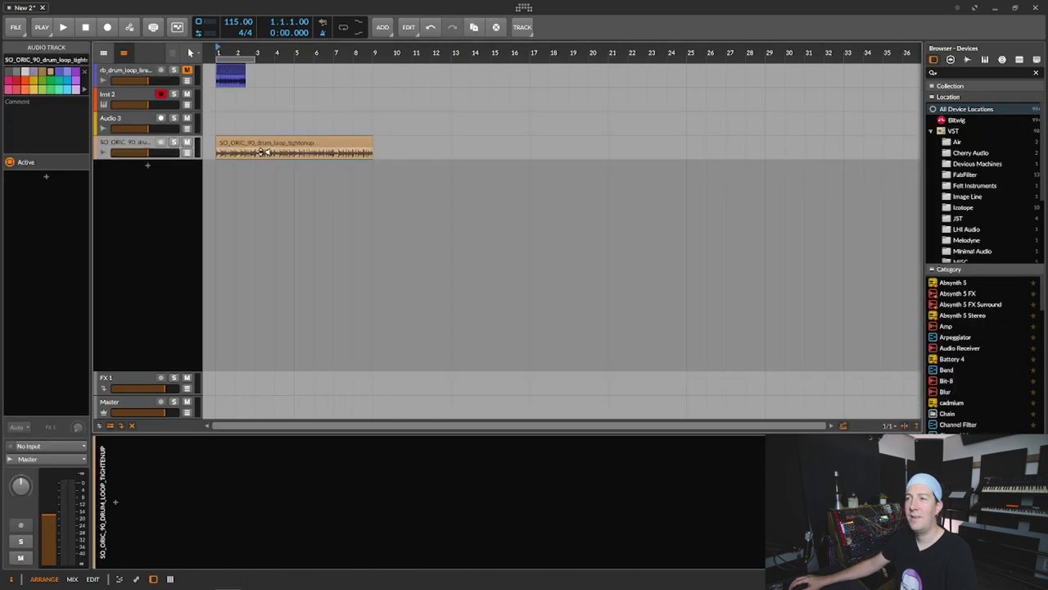
Loop playback across the first eight bars and chop the SO_ORIC_90_drum_loop_tightenup clip into shorter pieces.
{"action": "left_click", "coordinate": [344, 27]}
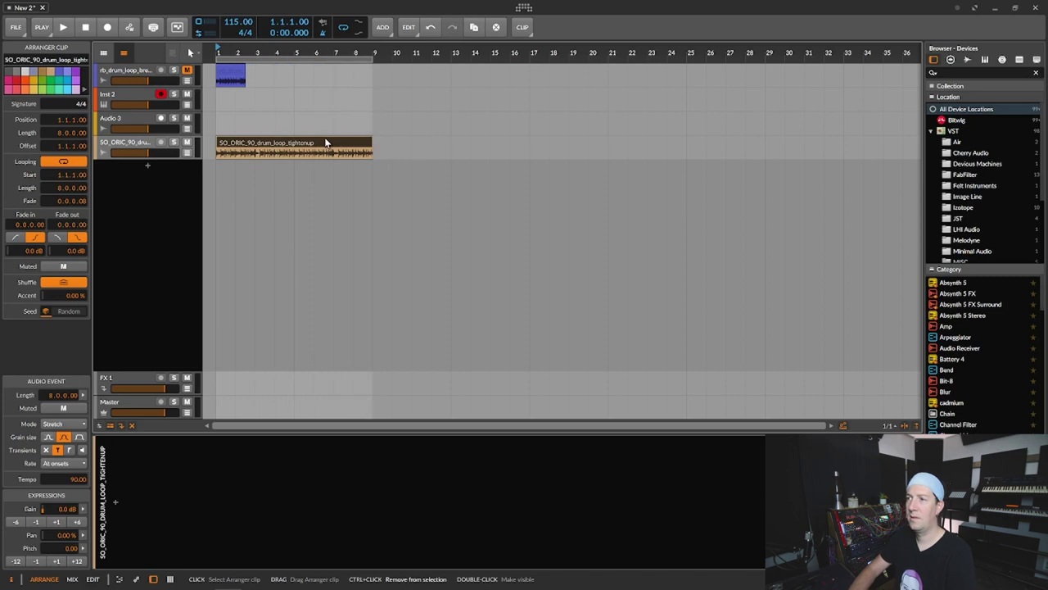
{"action": "key", "text": "space"}
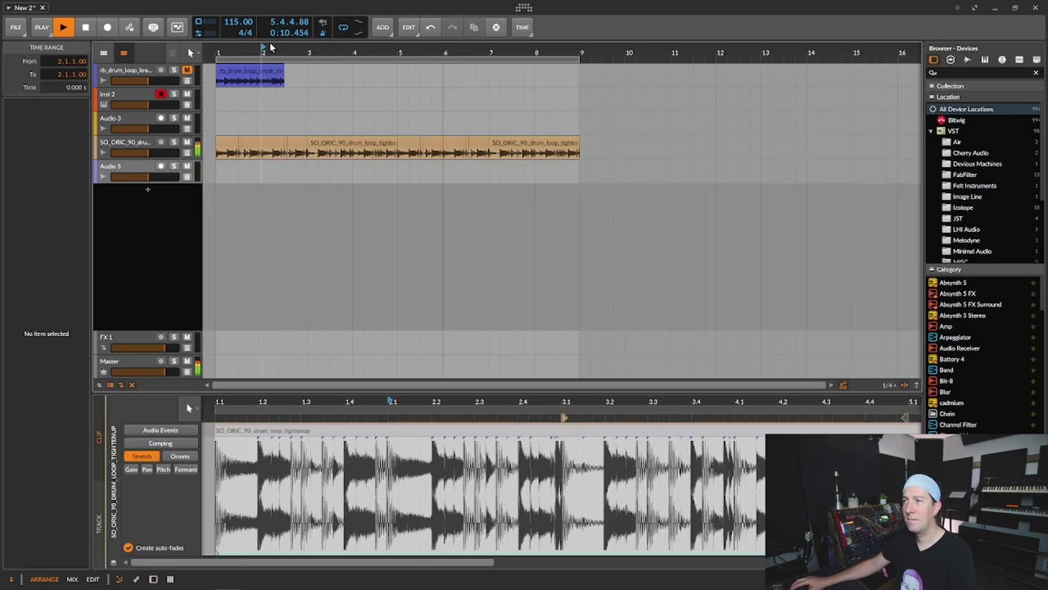
{"action": "left_click_drag", "start_coordinate": [273, 47], "coordinate": [274, 91]}
{"action": "left_click_drag", "start_coordinate": [365, 51], "coordinate": [365, 36]}
{"action": "key", "text": "space"}
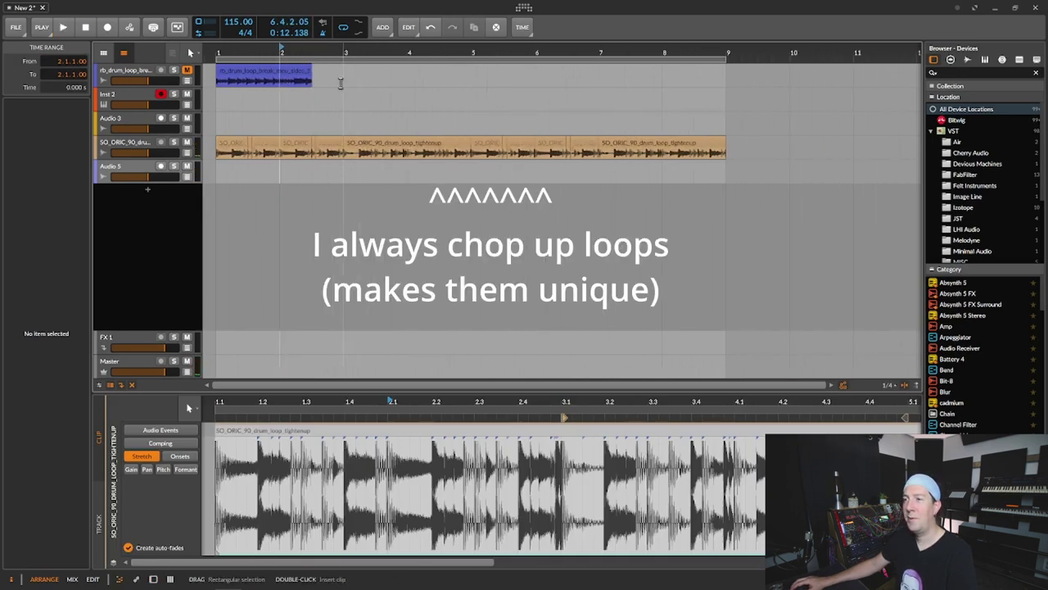
{"action": "left_click", "coordinate": [232, 144]}
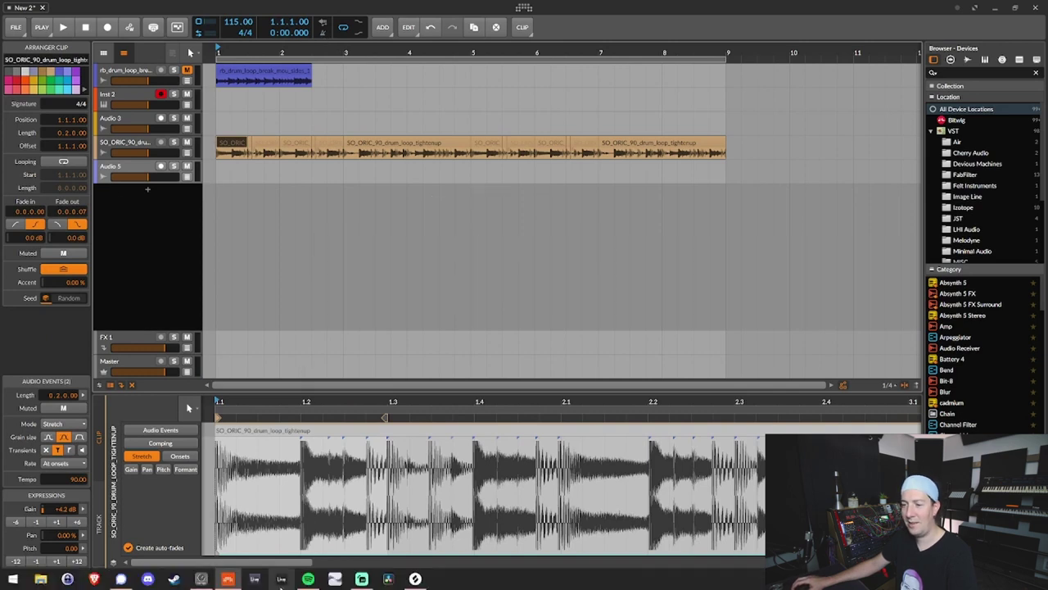
Add the downloaded B&BB_106_drum_loop_breakbeat_hihat_sub_exciter loop at bar 1 on its own track and play it with the SO_ORIC track unmuted.
{"action": "left_click", "coordinate": [415, 579]}
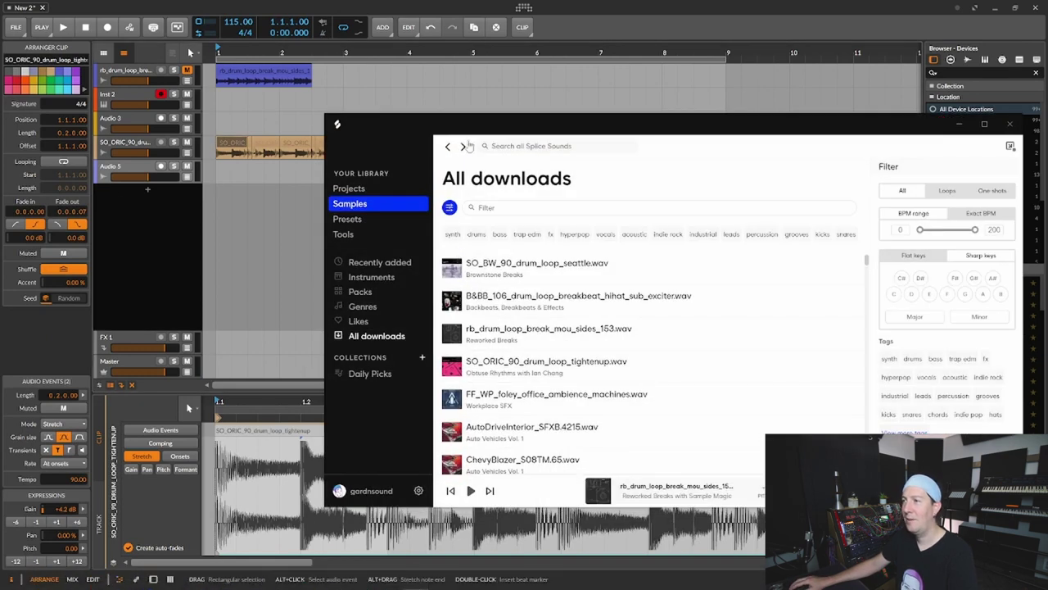
{"action": "left_click_drag", "start_coordinate": [484, 125], "coordinate": [451, 109]}
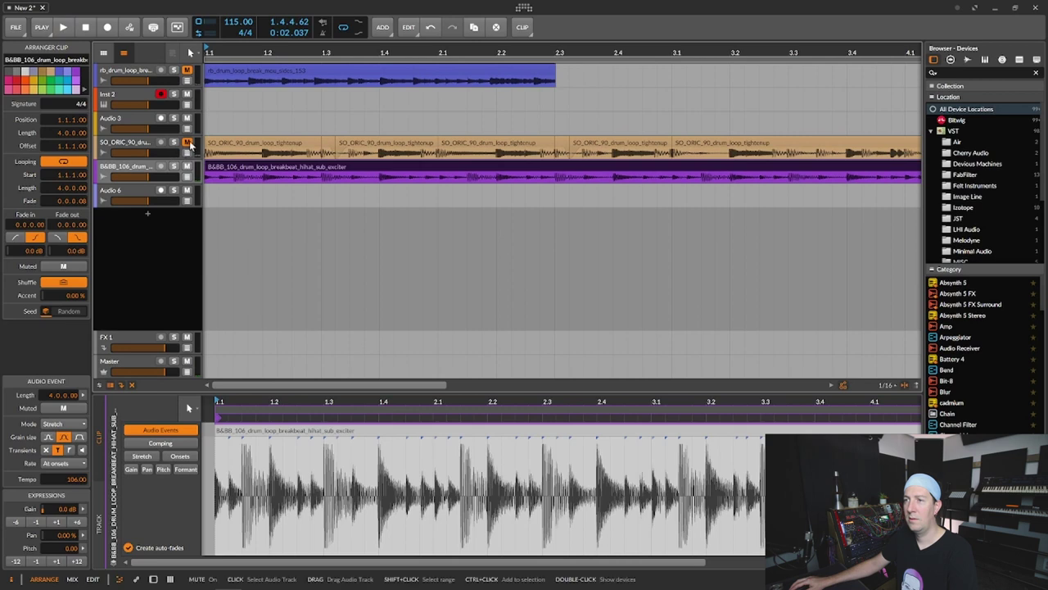
{"action": "left_click", "coordinate": [187, 143]}
{"action": "key", "text": "space"}
{"action": "left_click_drag", "start_coordinate": [307, 52], "coordinate": [307, 25]}
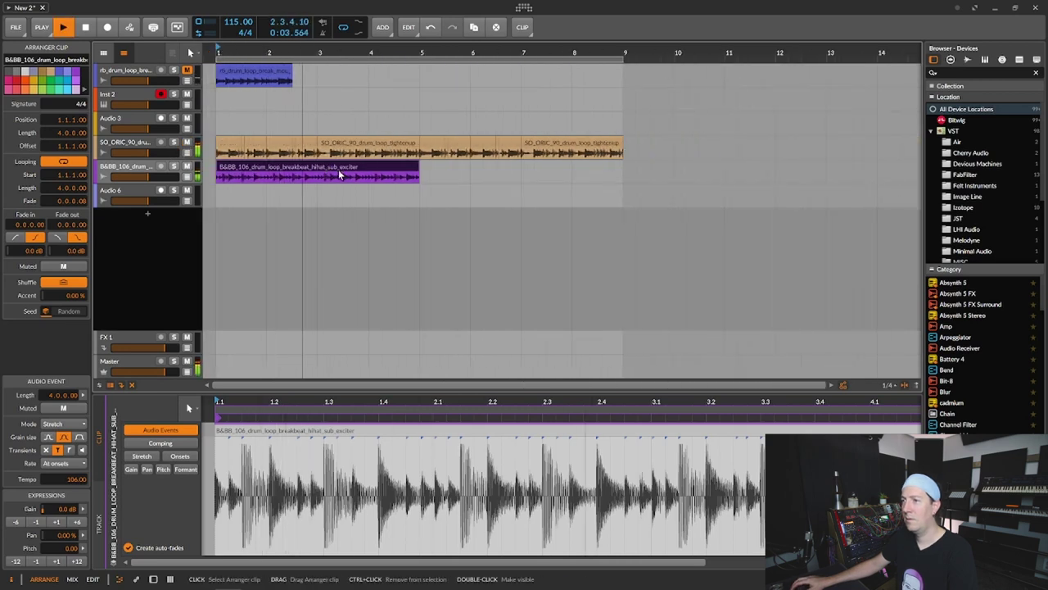
{"action": "left_click", "coordinate": [281, 345]}
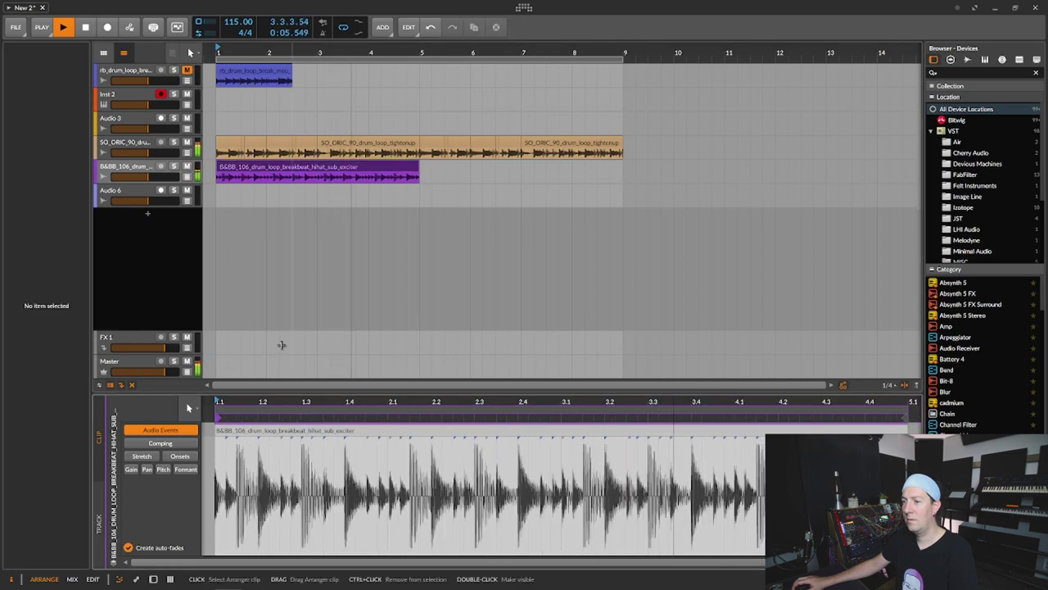
{"action": "left_click_drag", "start_coordinate": [240, 401], "coordinate": [251, 378]}
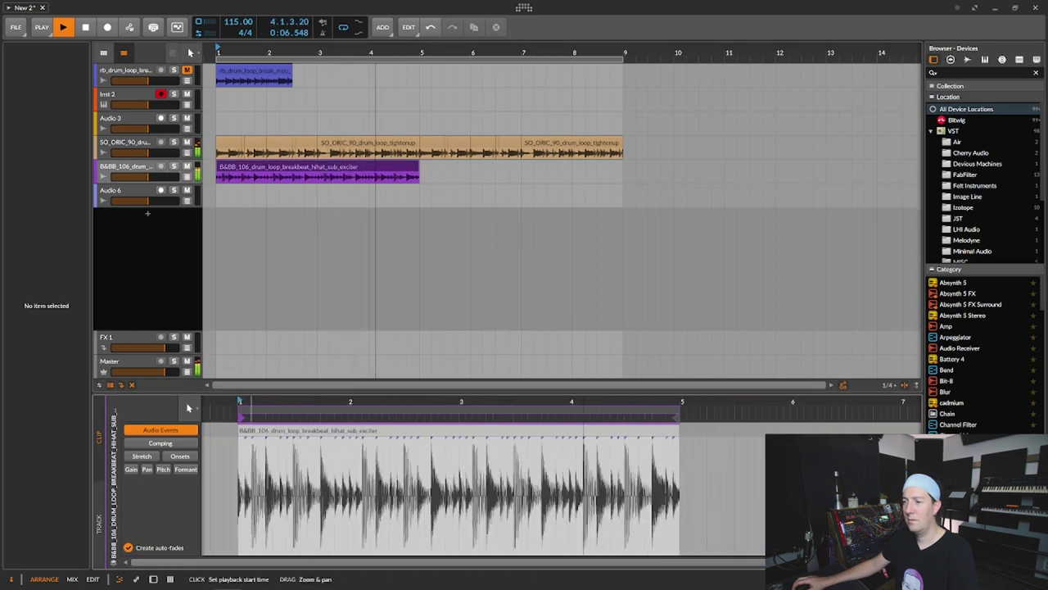
{"action": "left_click", "coordinate": [328, 170]}
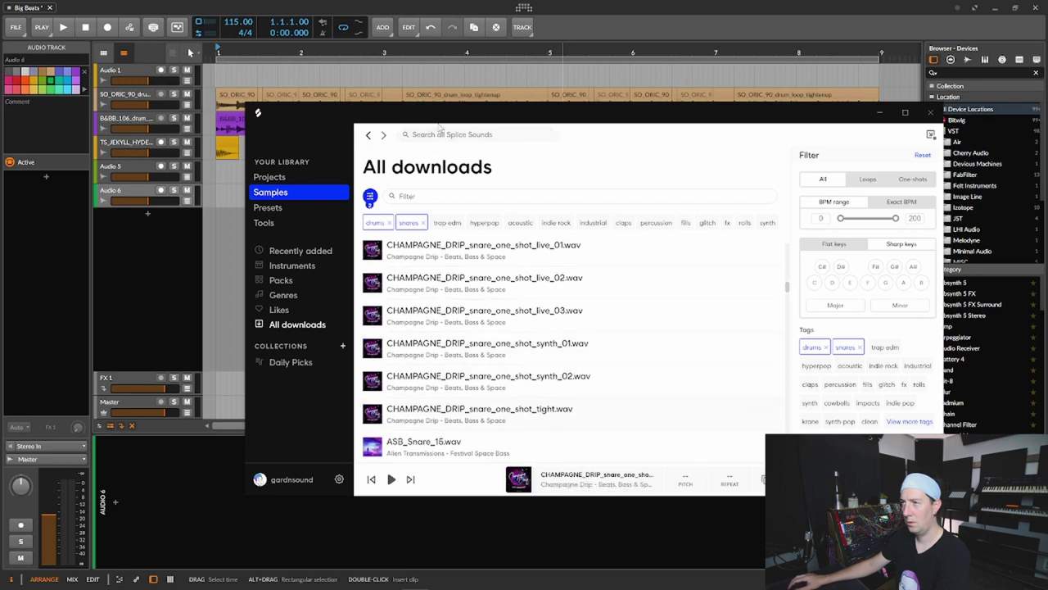
Place CHAMPAGNE_DRIP_snare_one_shot_tight.wav from the Splice downloads on the Audio 5 track, around the middle of bar 1.
{"action": "left_click_drag", "start_coordinate": [444, 125], "coordinate": [660, 85]}
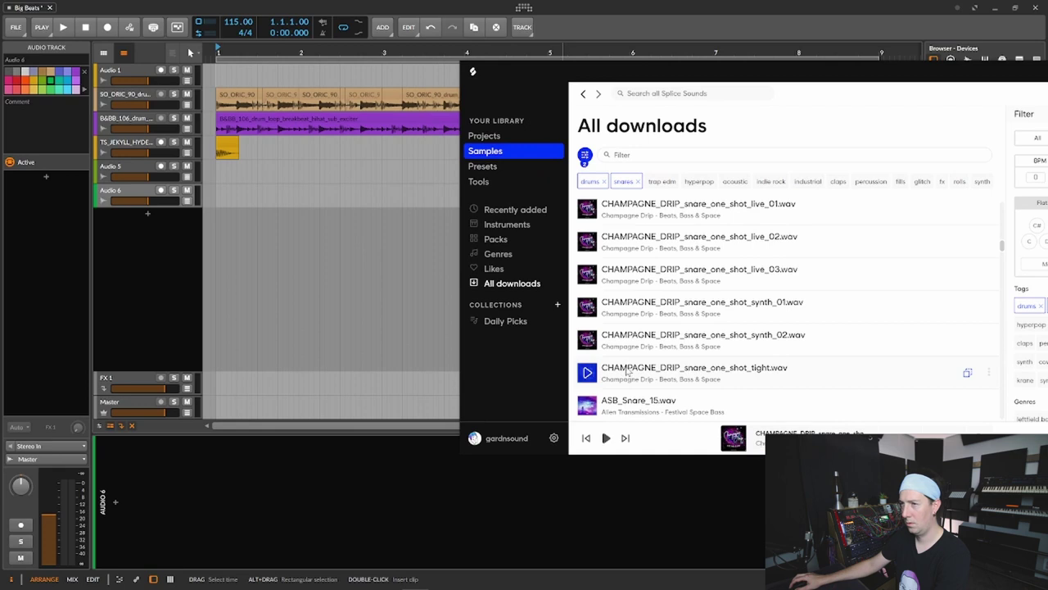
{"action": "left_click_drag", "start_coordinate": [628, 371], "coordinate": [265, 170]}
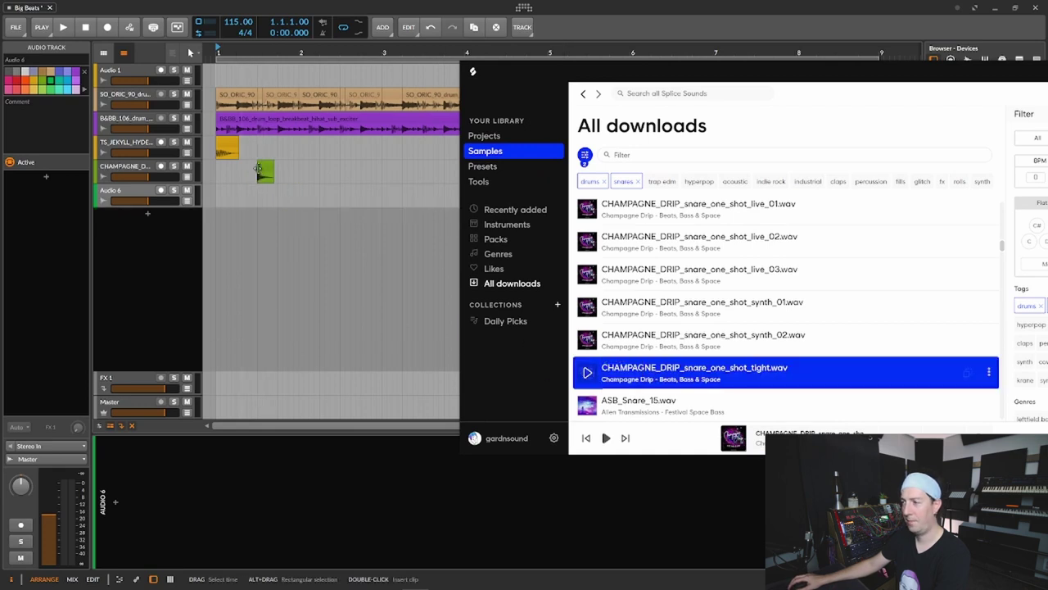
{"action": "left_click_drag", "start_coordinate": [265, 171], "coordinate": [264, 172]}
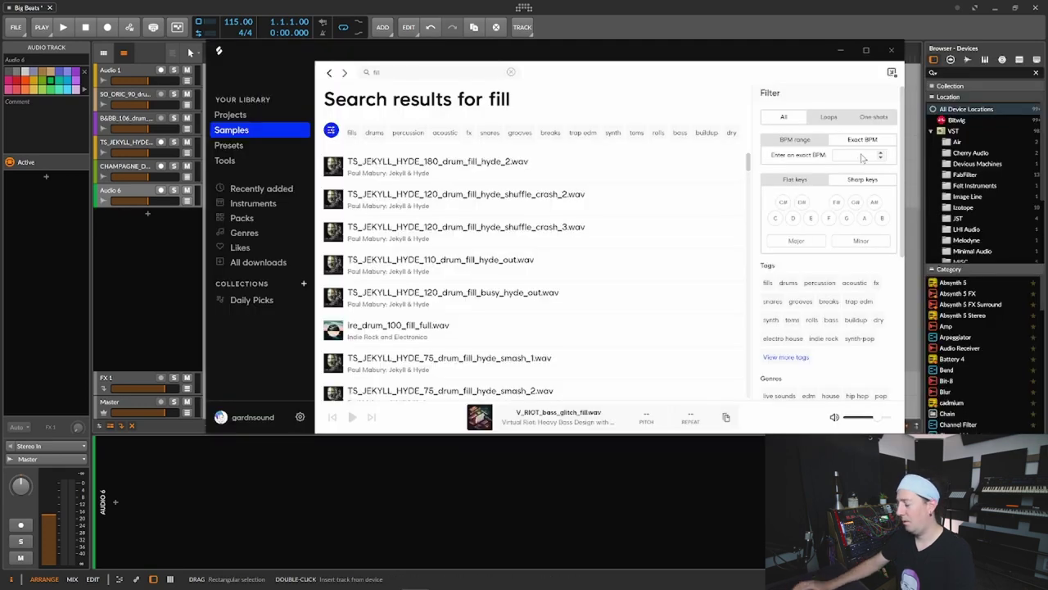
Filter the fill results to exactly 120 BPM, preview them, and download TRKTRN_FMTSPV2_120_Fill_naagkesar.wav.
{"action": "type", "text": "120"}
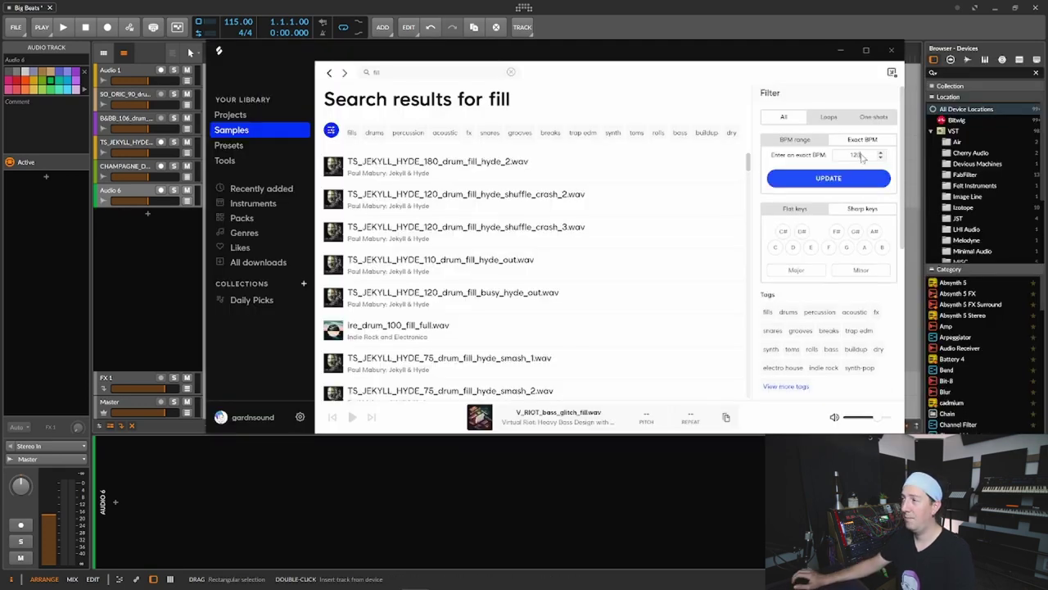
{"action": "left_click", "coordinate": [860, 186]}
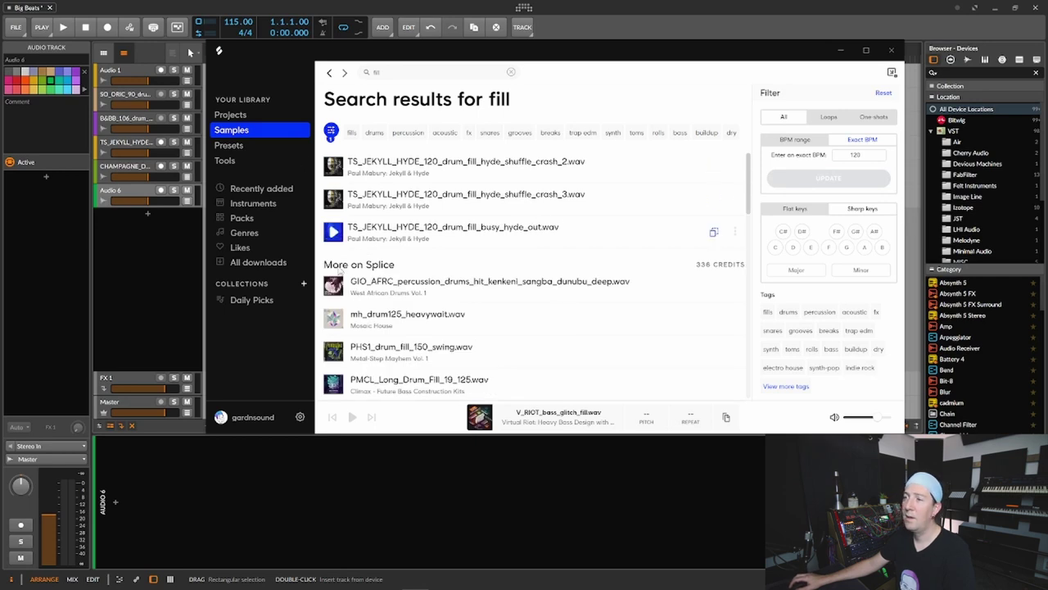
{"action": "left_click", "coordinate": [497, 279]}
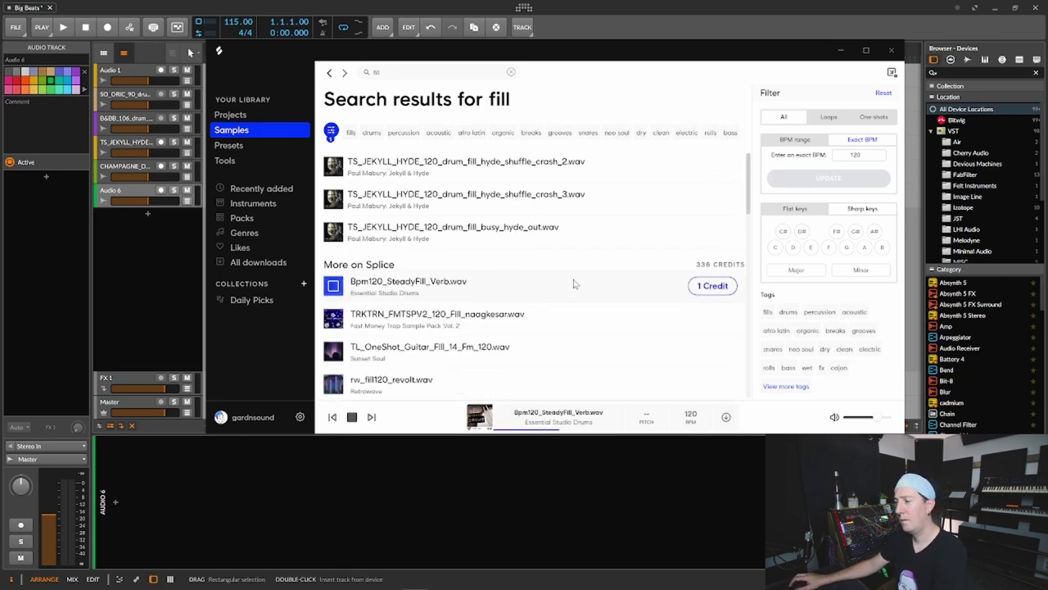
{"action": "key", "text": "Down"}
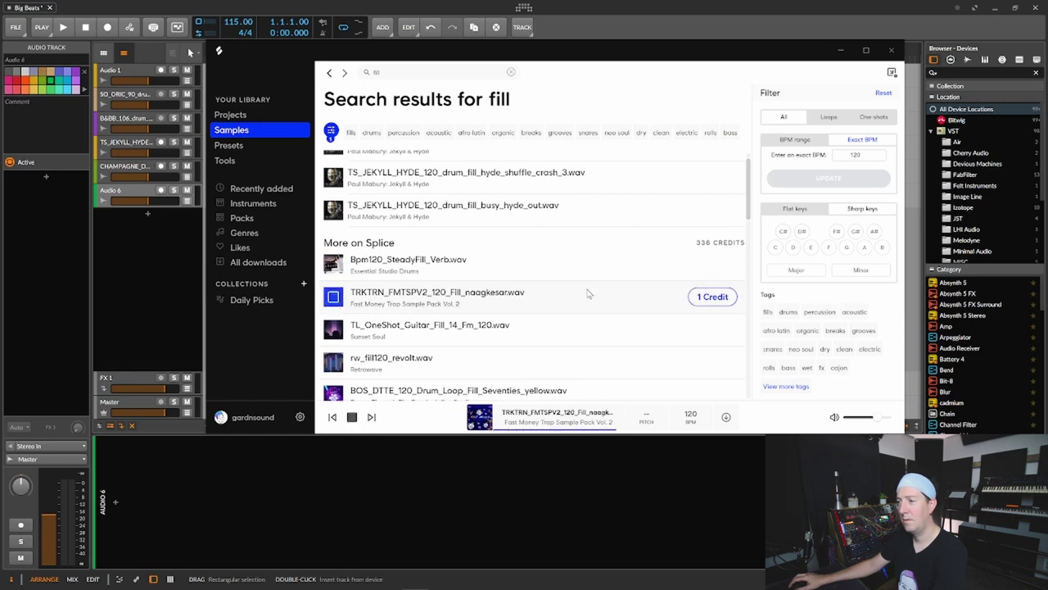
{"action": "left_click_drag", "start_coordinate": [531, 53], "coordinate": [785, 123]}
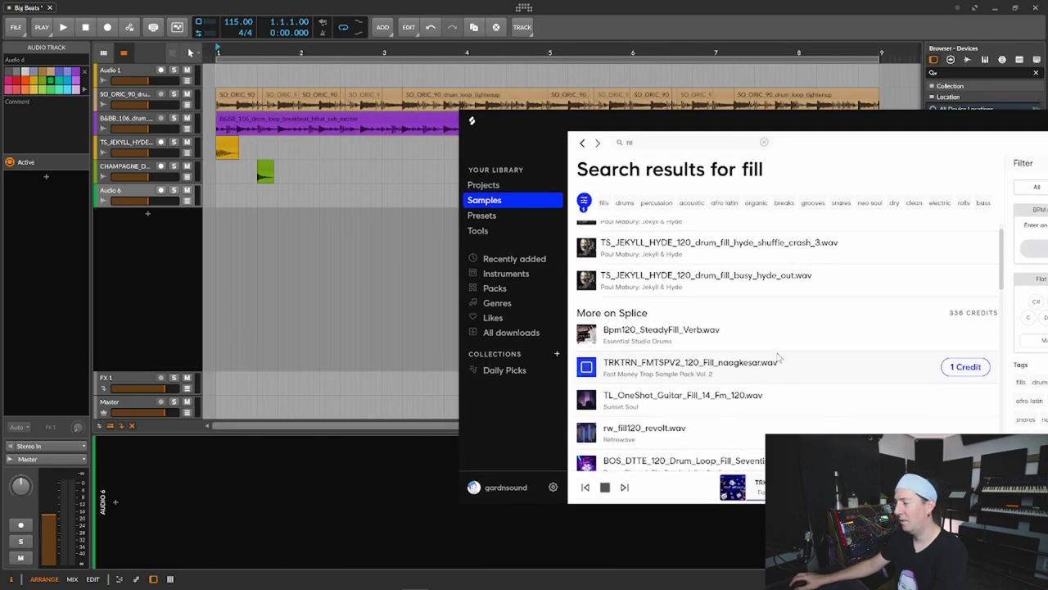
{"action": "left_click", "coordinate": [966, 367]}
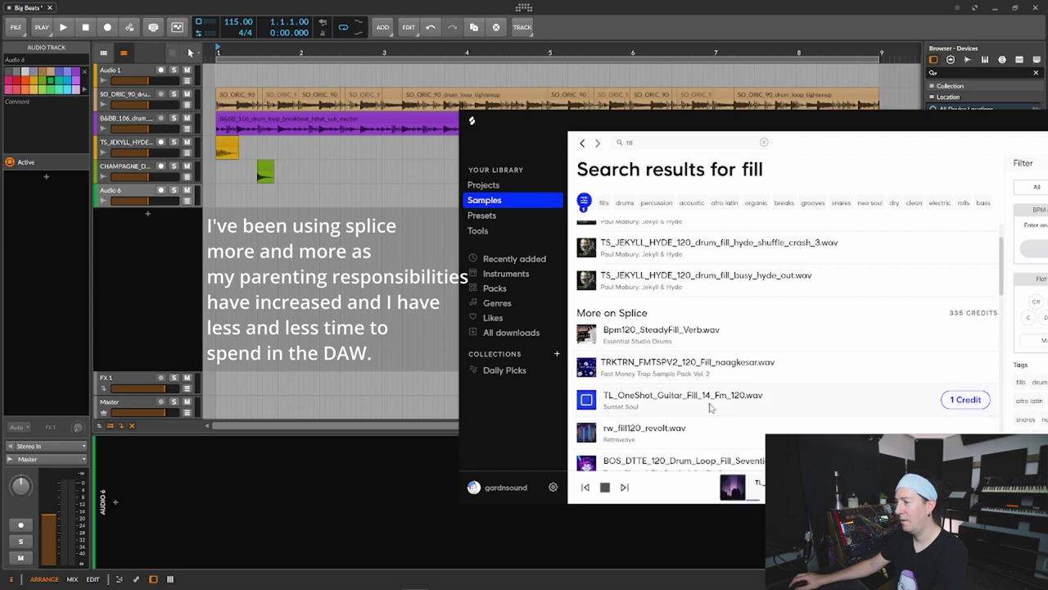
Audition the following 120 BPM fills one after another and download BOS_DTTE_120_Drum_Loop_Fill_Seventies_green.wav.
{"action": "scroll", "coordinate": [716, 401], "scroll_direction": "down", "scroll_amount": 1}
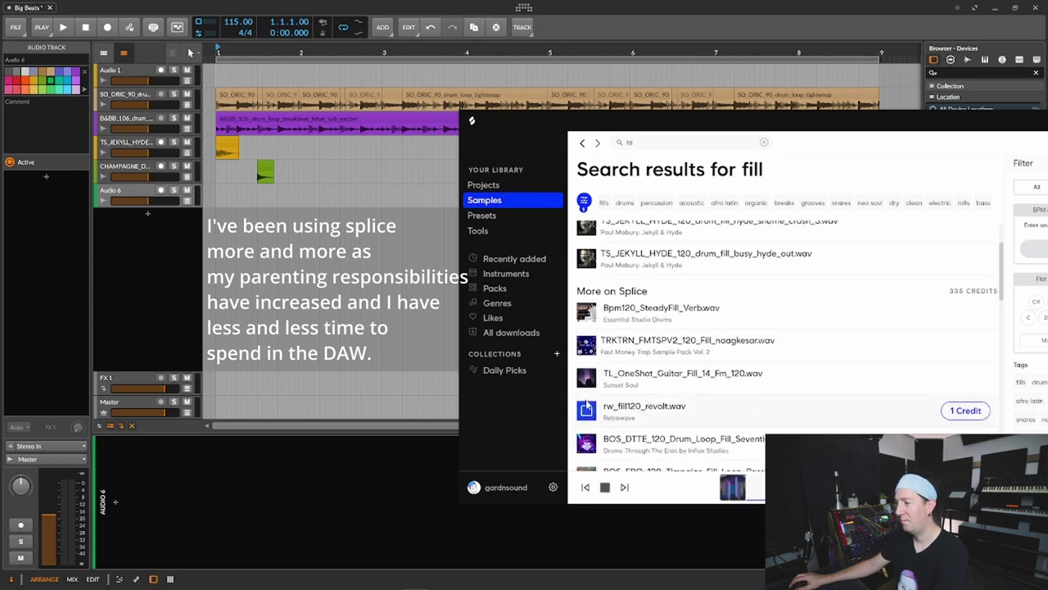
{"action": "scroll", "coordinate": [680, 414], "scroll_direction": "down", "scroll_amount": 1}
{"action": "scroll", "coordinate": [716, 400], "scroll_direction": "down", "scroll_amount": 1}
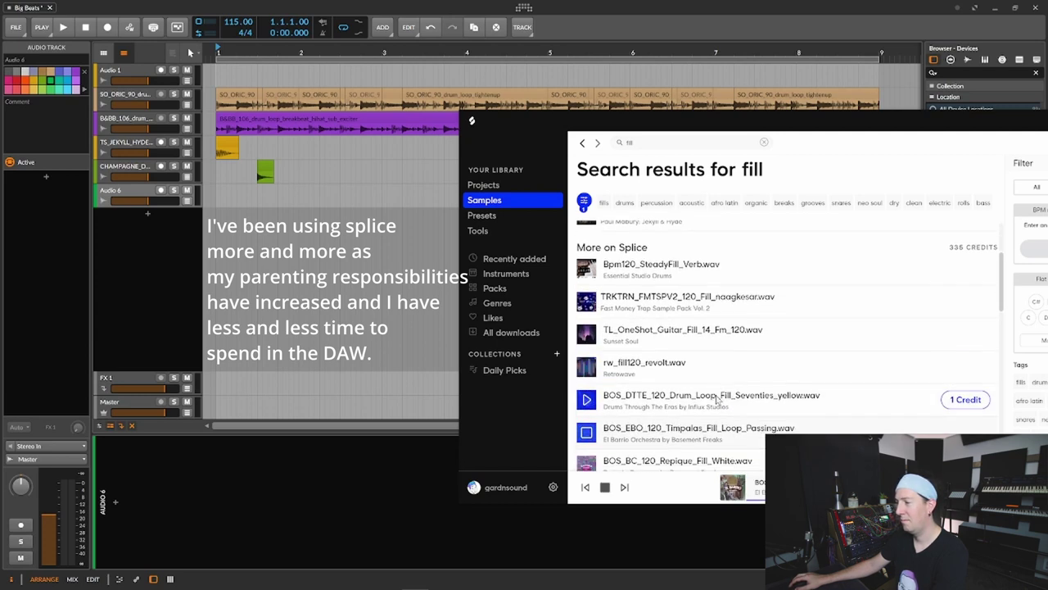
{"action": "key", "text": "Down"}
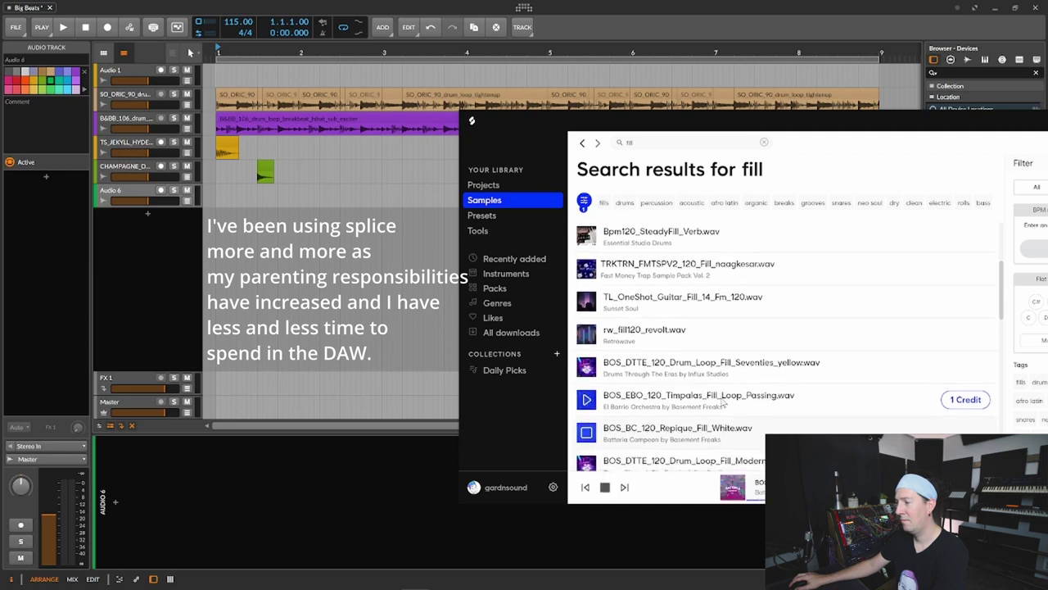
{"action": "key", "text": "Down"}
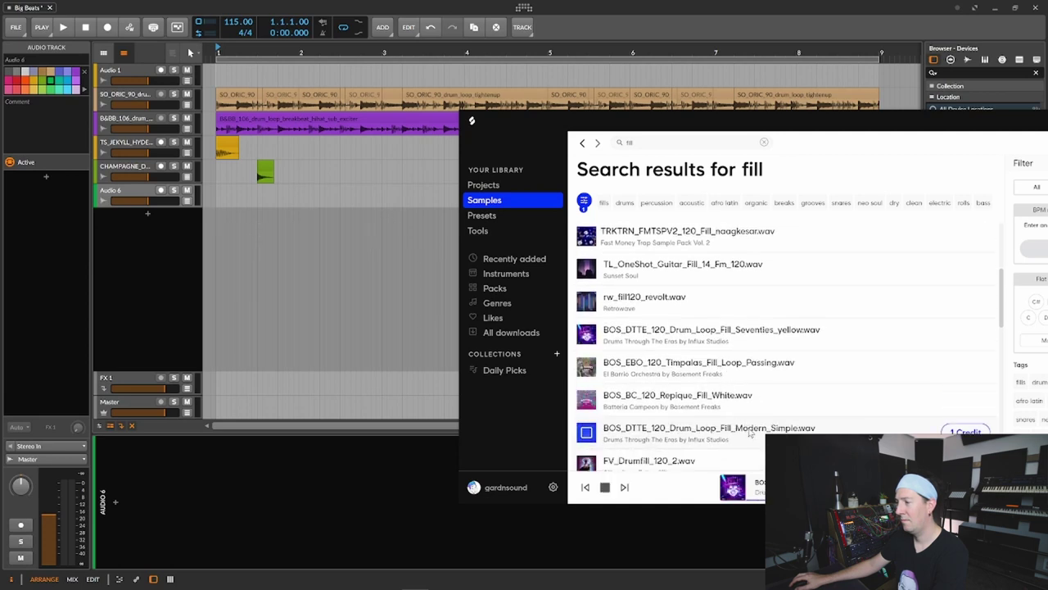
{"action": "key", "text": "Down"}
{"action": "key", "text": "Down"}
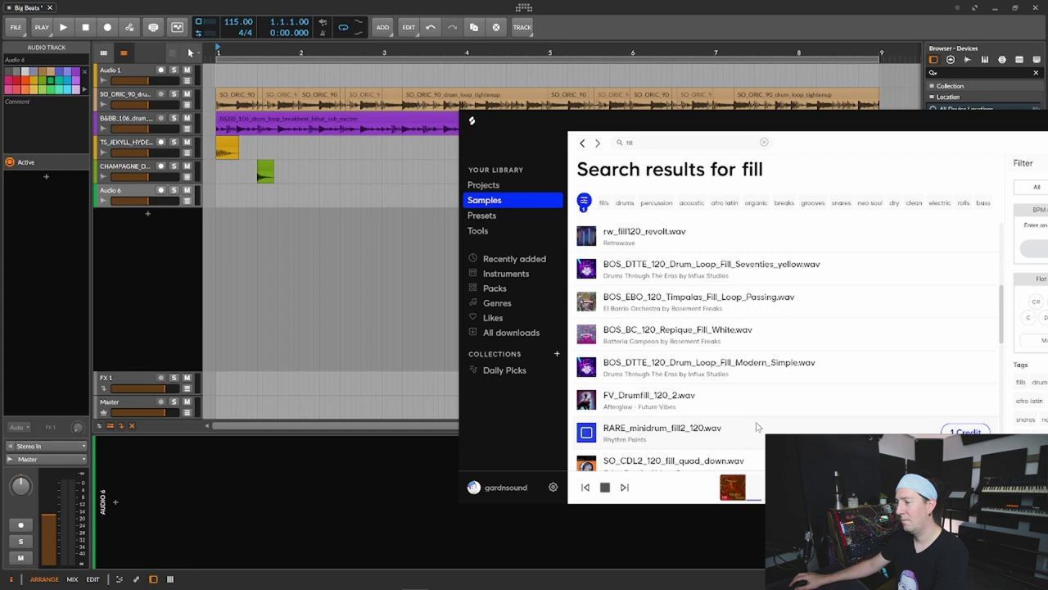
{"action": "key", "text": "Down"}
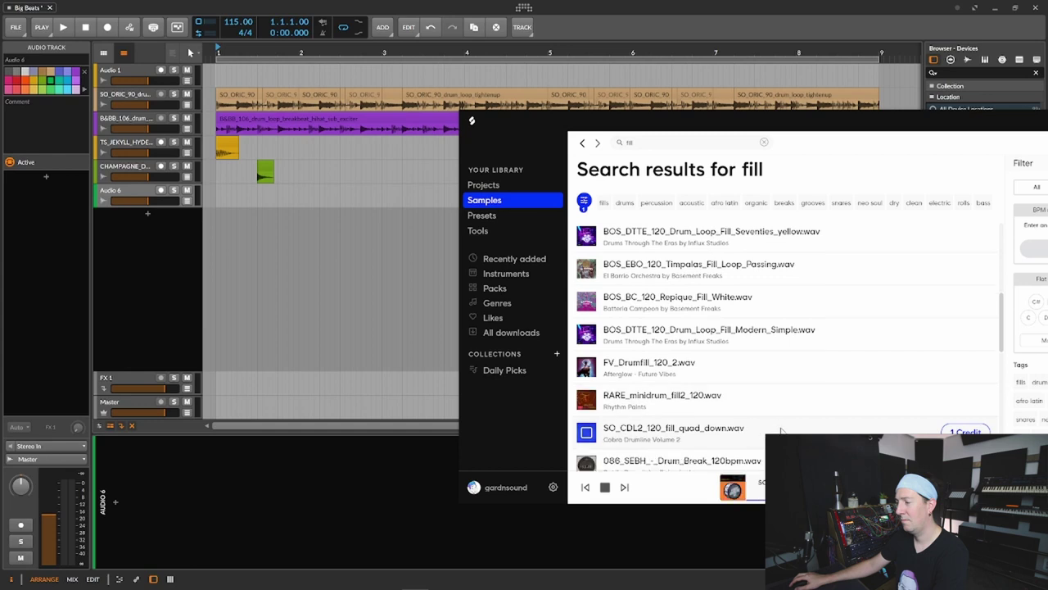
{"action": "key", "text": "Down"}
{"action": "key", "text": "Down"}
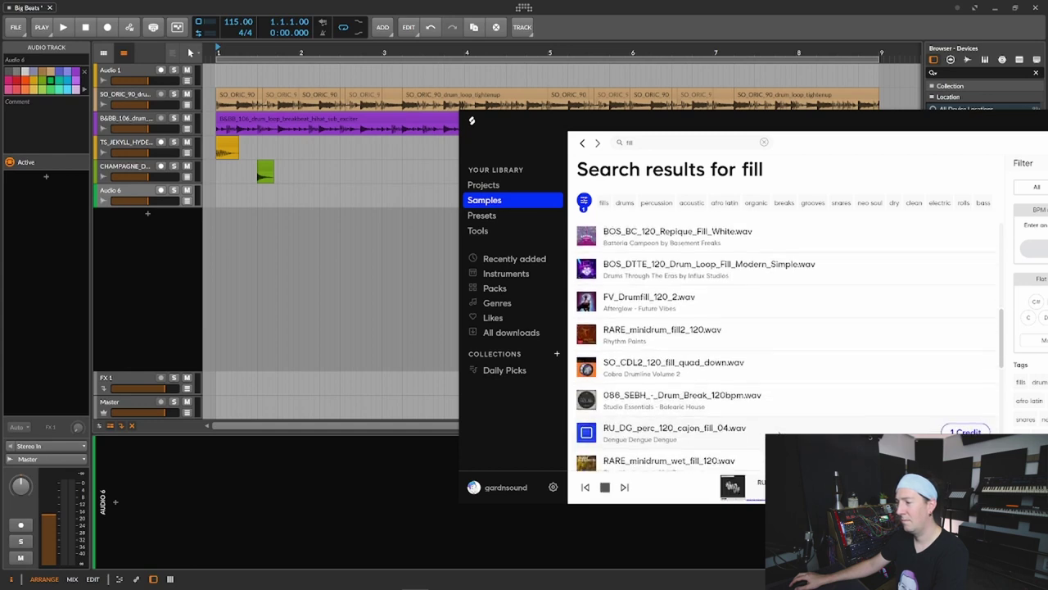
{"action": "key", "text": "Down"}
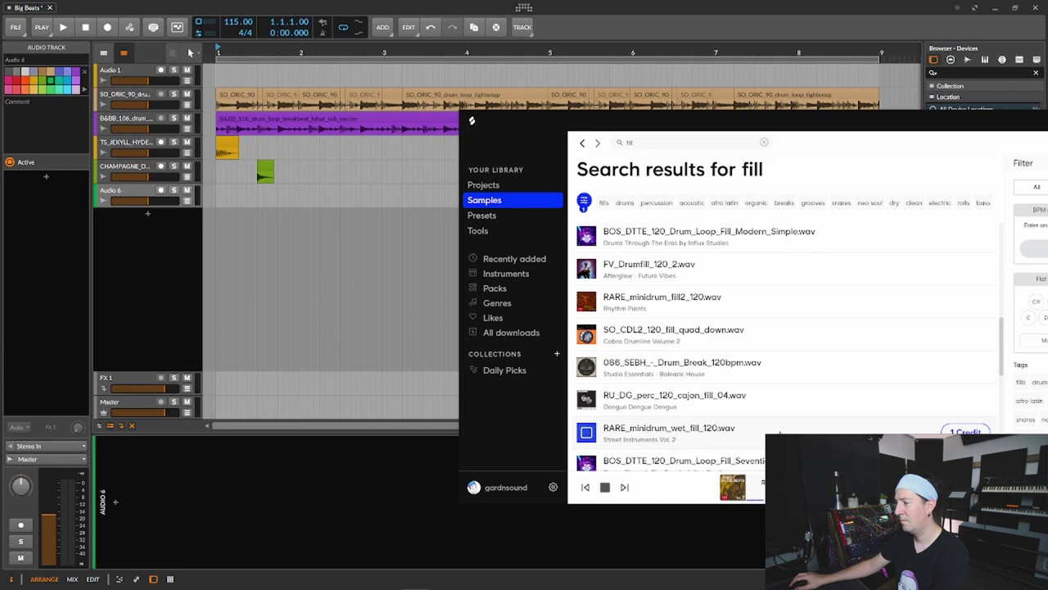
{"action": "key", "text": "Down"}
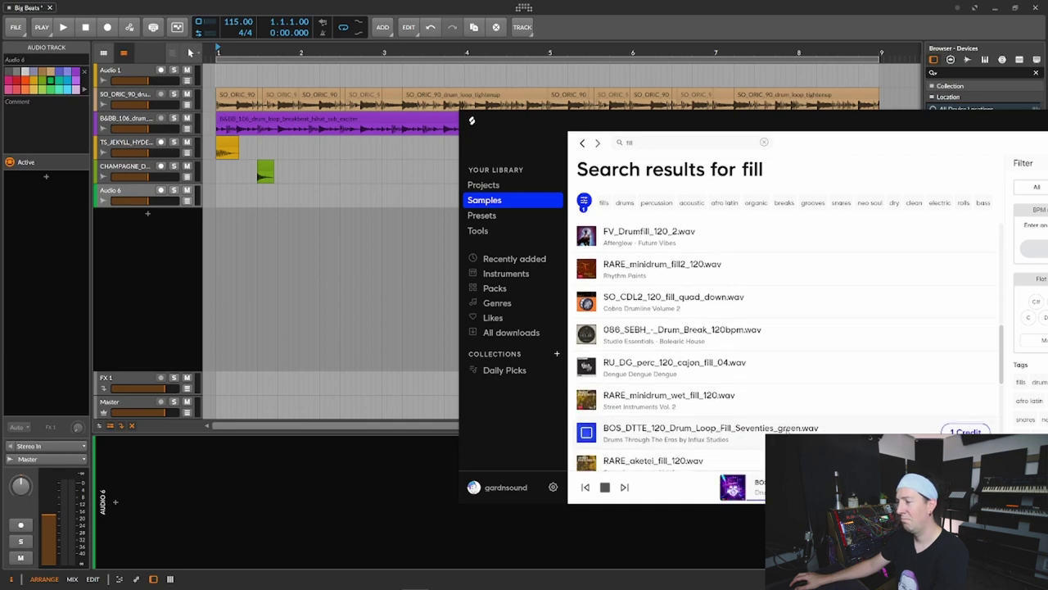
{"action": "key", "text": "Down"}
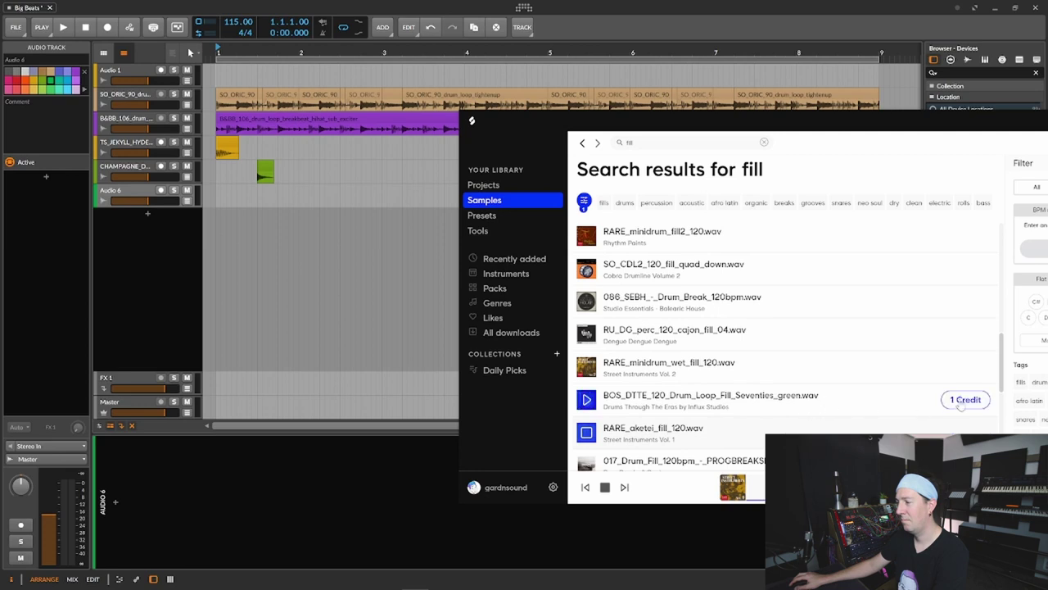
{"action": "left_click", "coordinate": [965, 400]}
Download the RU_DG_perc_120_cowbell_fill_30.wav sample and add the three downloaded fills to separate soloed Bitwig tracks within the first bars.
{"action": "key", "text": "Down"}
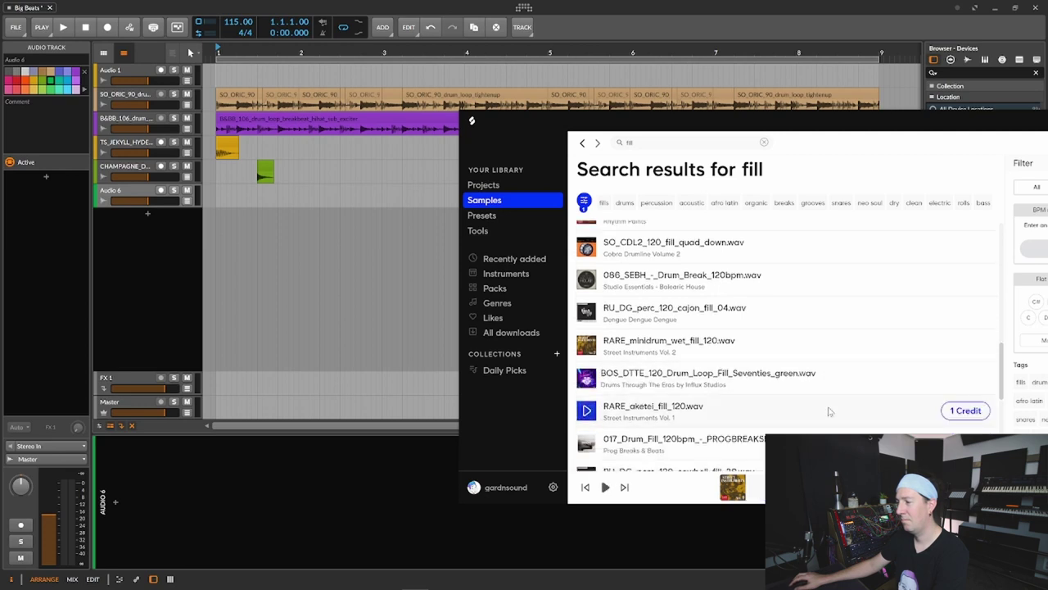
{"action": "key", "text": "Down"}
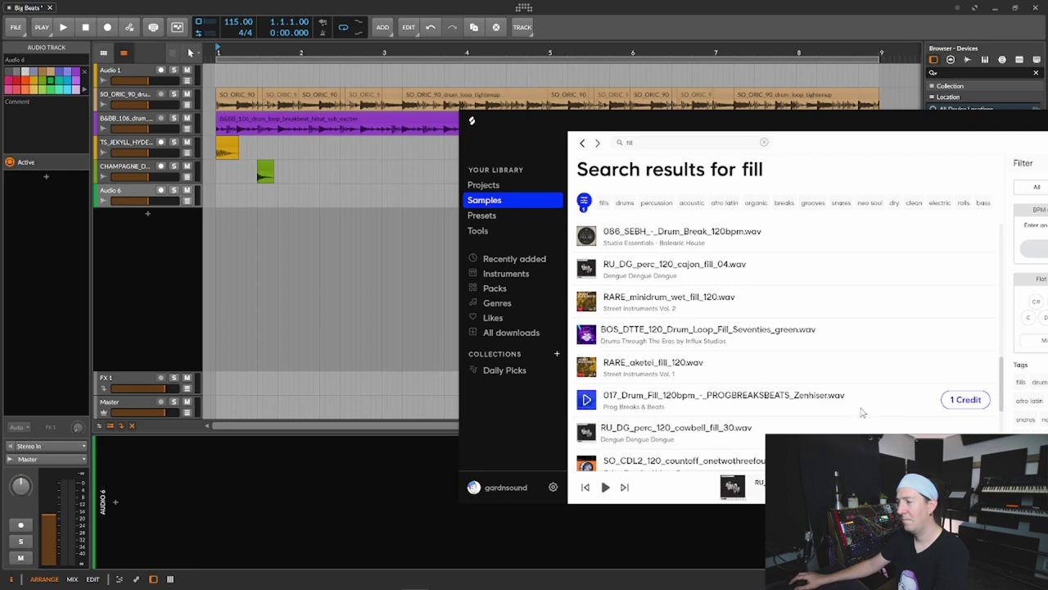
{"action": "left_click", "coordinate": [508, 332]}
{"action": "mouse_move", "coordinate": [551, 122]}
{"action": "left_mouse_down"}
{"action": "mouse_move", "coordinate": [653, 130]}
{"action": "mouse_move", "coordinate": [554, 107]}
{"action": "left_mouse_up"}
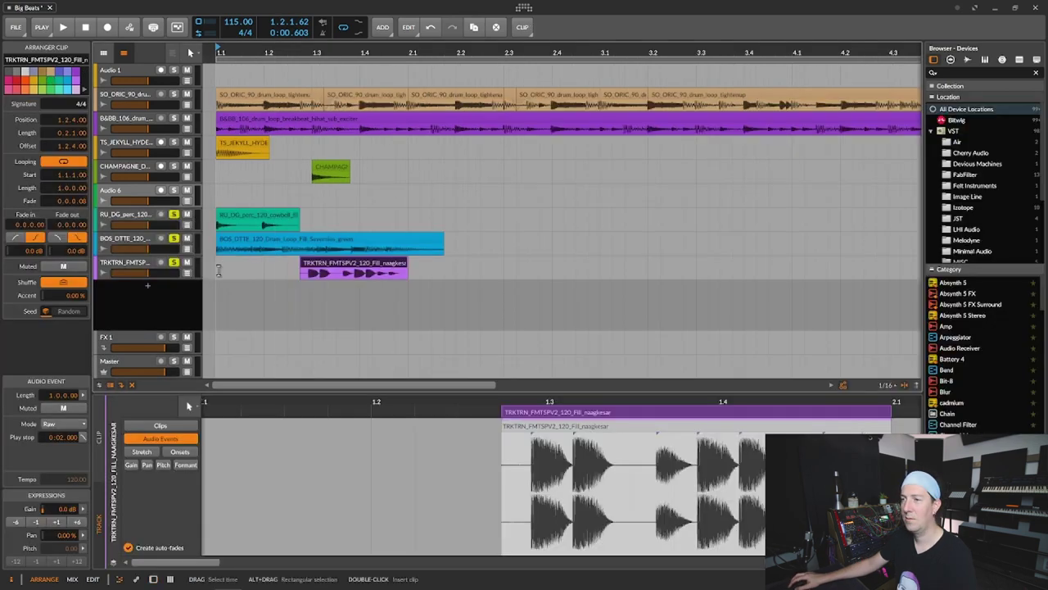
Play the layered fills from bar 1 and cut out the section of the BOS_DTTE fill clip around beat 1.3.
{"action": "left_click", "coordinate": [226, 273]}
{"action": "key", "text": "space"}
{"action": "key", "text": "space"}
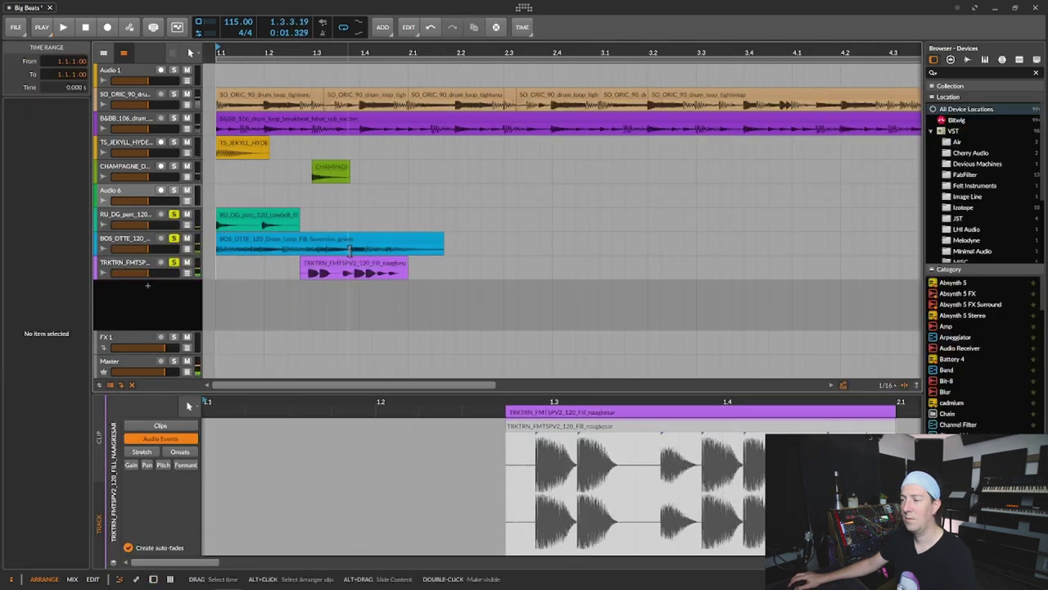
{"action": "left_click_drag", "start_coordinate": [301, 244], "coordinate": [331, 243]}
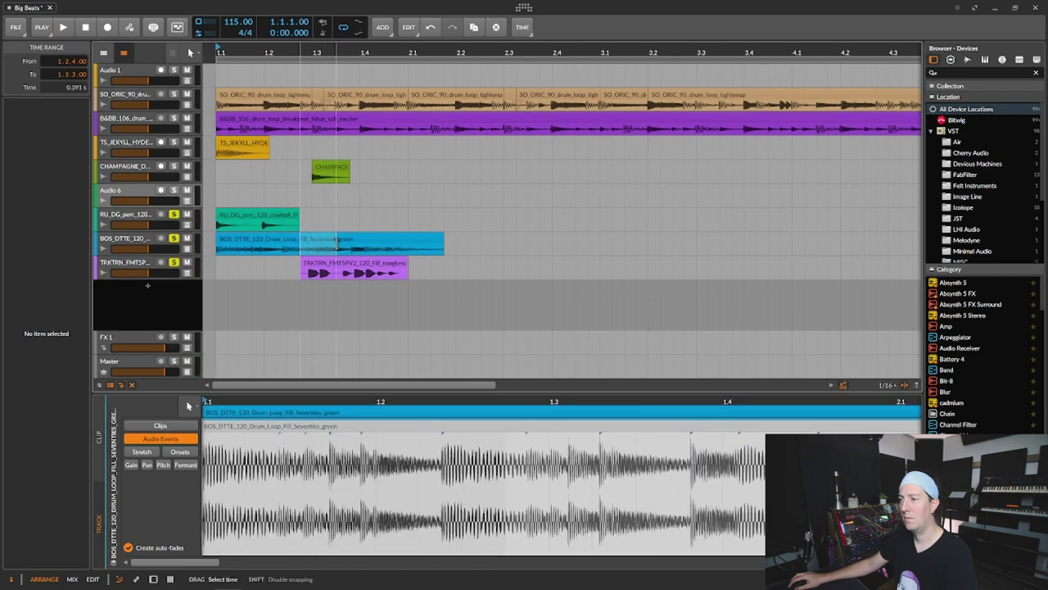
{"action": "key", "text": "Delete"}
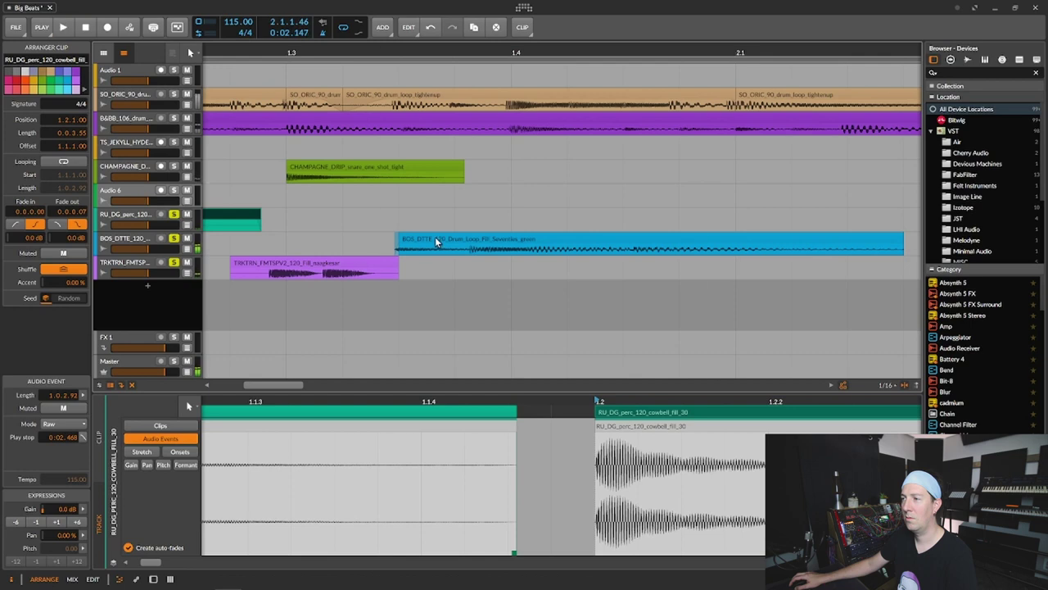
Adjust the second BOS_DTTE fill piece and shift the TRKTRN fill slightly later so its first hit lands on beat 1.3.
{"action": "left_click_drag", "start_coordinate": [437, 241], "coordinate": [411, 241]}
{"action": "key", "text": "space"}
{"action": "key", "text": "space"}
{"action": "left_click", "coordinate": [246, 262]}
{"action": "left_click_drag", "start_coordinate": [262, 263], "coordinate": [282, 263]}
{"action": "key", "text": "space"}
{"action": "key", "text": "space"}
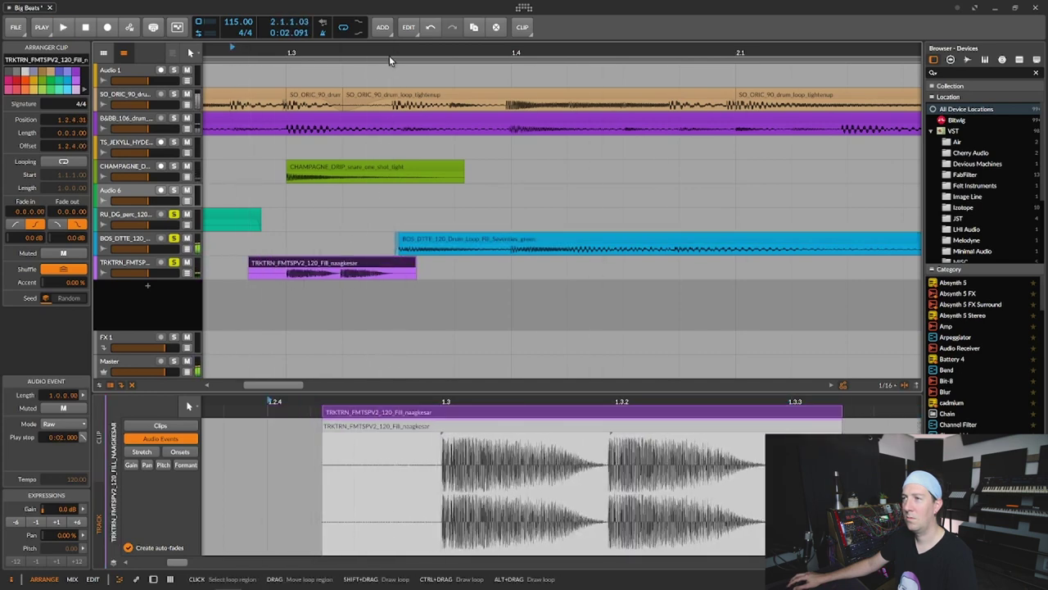
Play the combined three-part fill from bar 1 to check how the pieces fit together.
{"action": "left_click_drag", "start_coordinate": [389, 53], "coordinate": [389, 16]}
{"action": "left_click", "coordinate": [223, 259]}
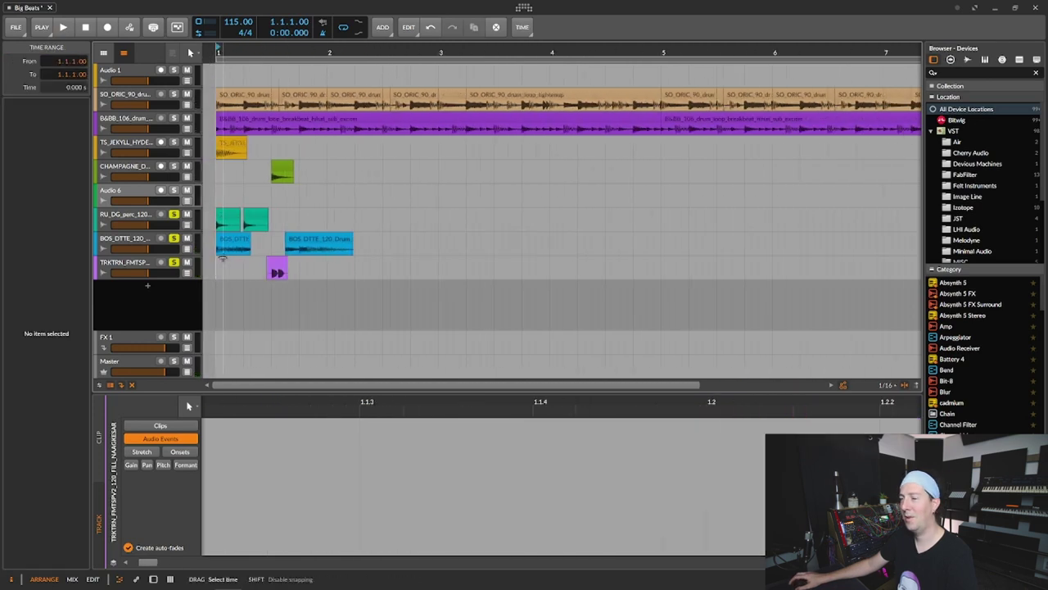
{"action": "key", "text": "space"}
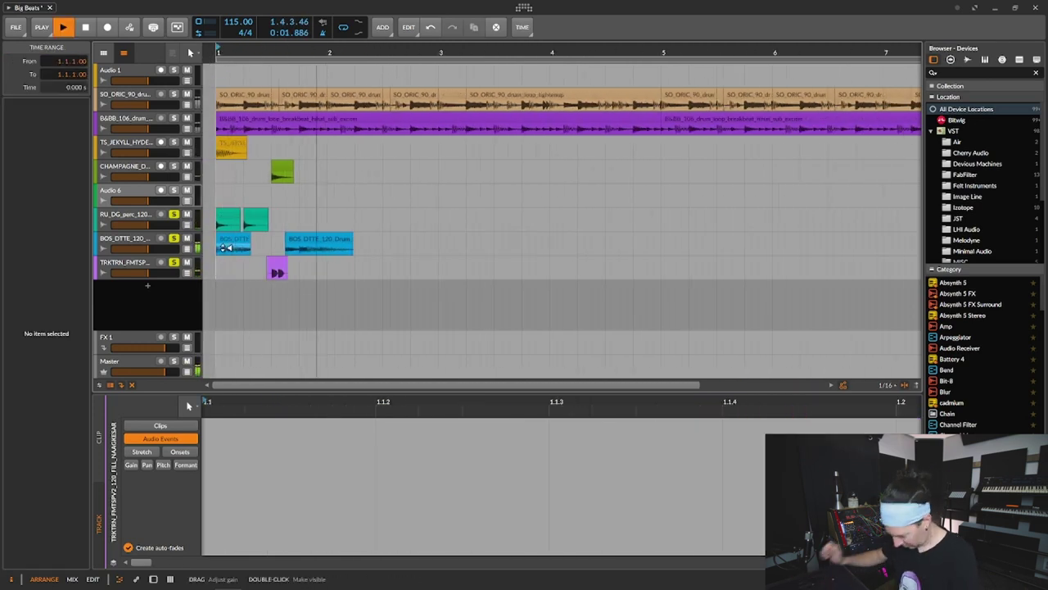
{"action": "key", "text": "space"}
{"action": "key", "text": "space"}
{"action": "left_click_drag", "start_coordinate": [258, 49], "coordinate": [302, 32]}
{"action": "key", "text": "space"}
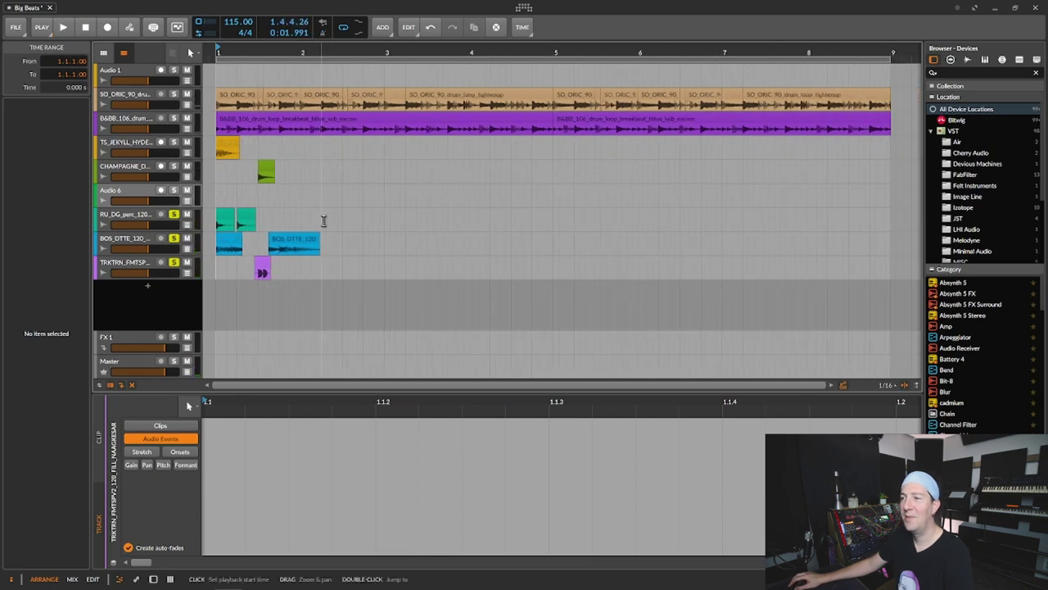
Group the three fill tracks under the name Big Fill and turn off solo on each of them.
{"action": "left_click_drag", "start_coordinate": [321, 270], "coordinate": [218, 214]}
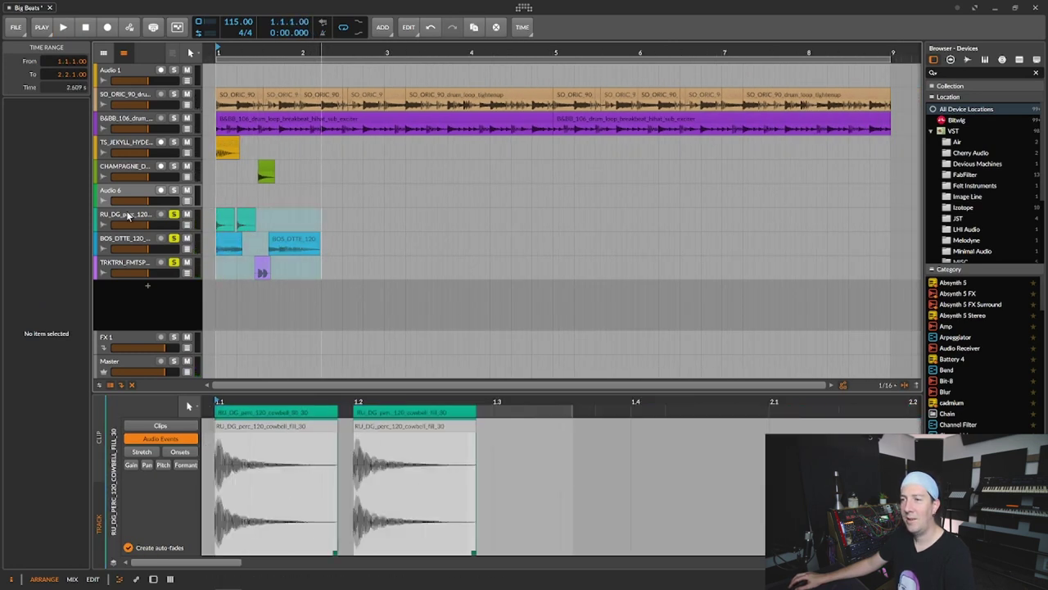
{"action": "left_click", "coordinate": [128, 215]}
{"action": "left_click", "coordinate": [129, 260], "text": "shift"}
{"action": "key", "text": "ctrl+g"}
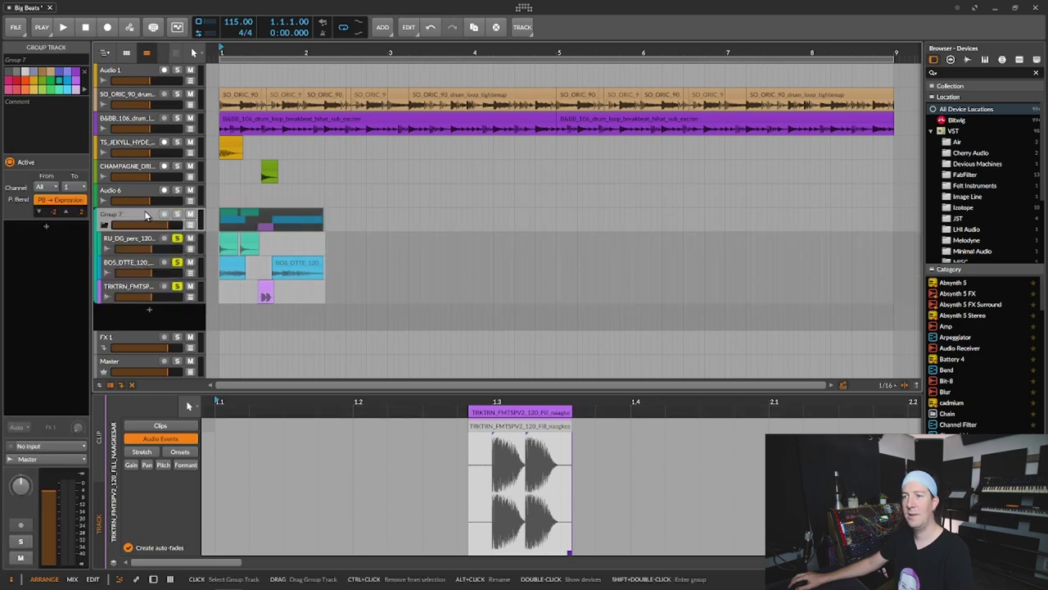
{"action": "double_click", "coordinate": [145, 213]}
{"action": "type", "text": "Big Fi"}
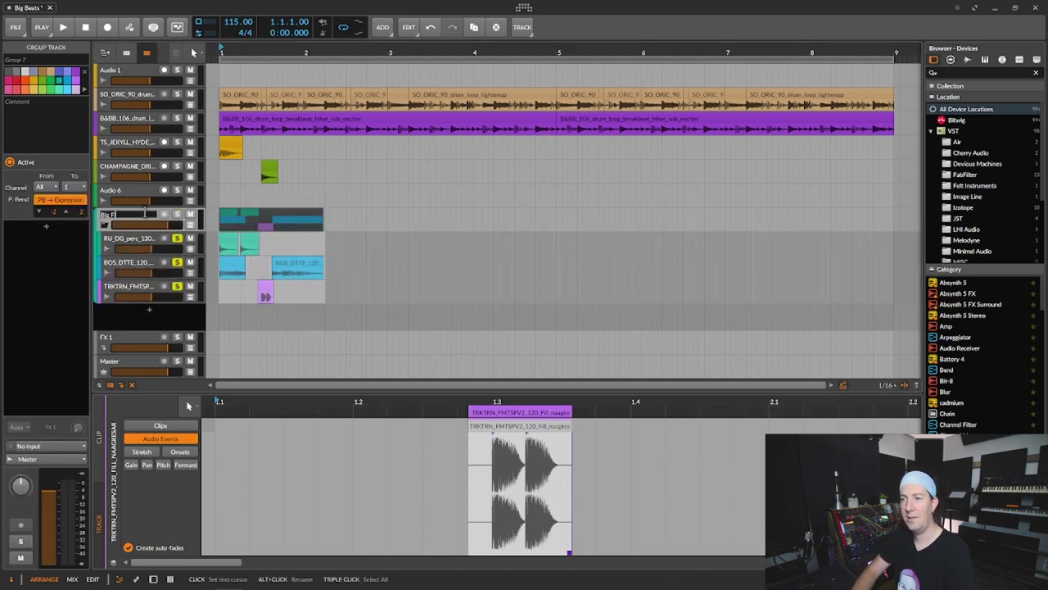
{"action": "type", "text": "ll"}
{"action": "key", "text": "Return"}
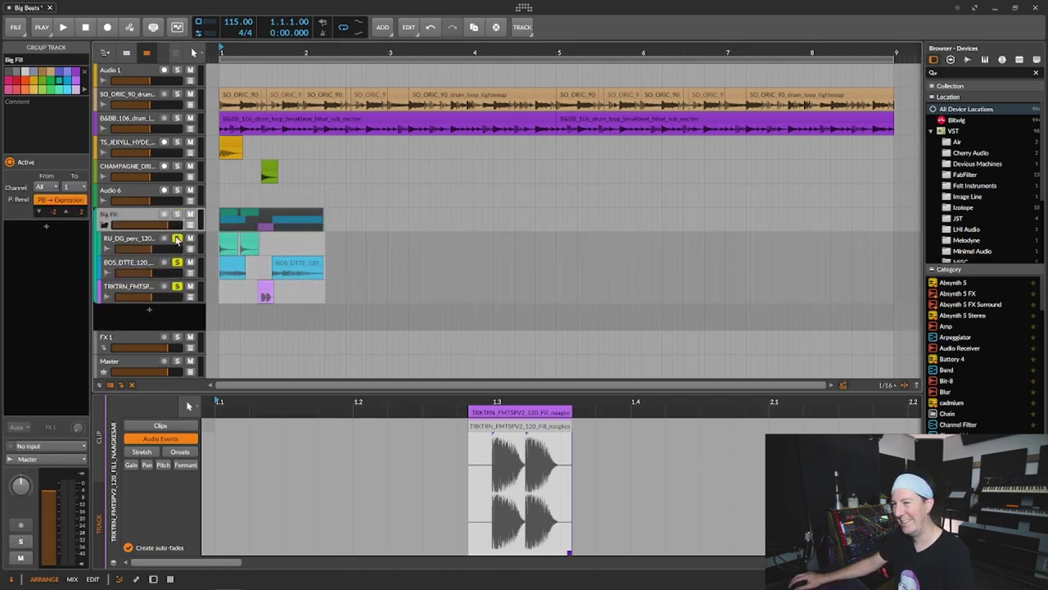
{"action": "left_click", "coordinate": [177, 287]}
{"action": "left_click", "coordinate": [177, 288]}
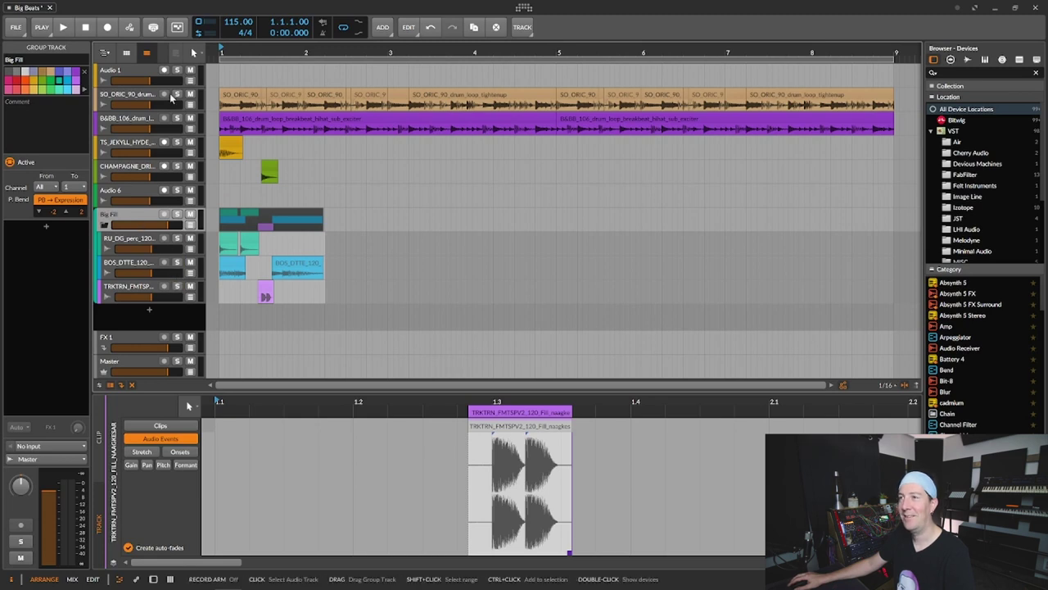
Add the Transient Master effect to the Big Fill group's device chain.
{"action": "double_click", "coordinate": [131, 217]}
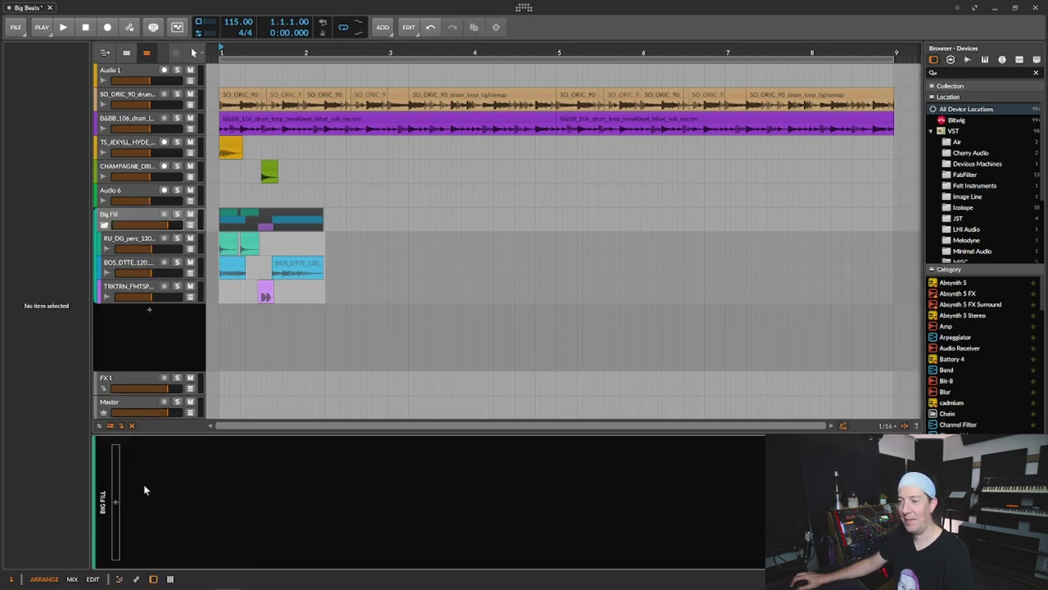
{"action": "left_click", "coordinate": [116, 503]}
{"action": "type", "text": "trans"}
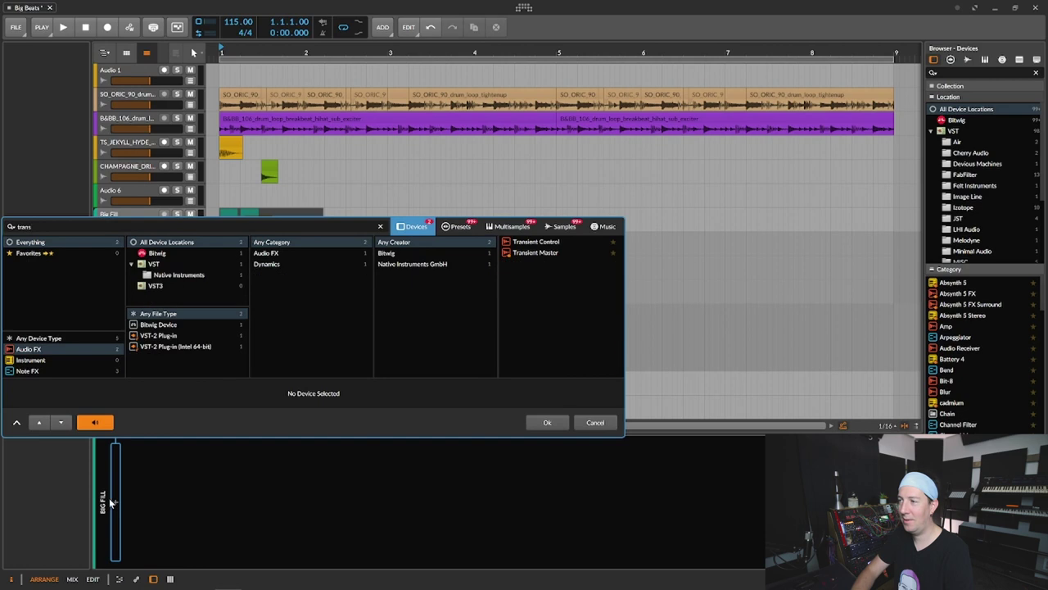
{"action": "key", "text": "Down"}
{"action": "key", "text": "Down"}
{"action": "key", "text": "Up"}
{"action": "key", "text": "Down"}
{"action": "key", "text": "Return"}
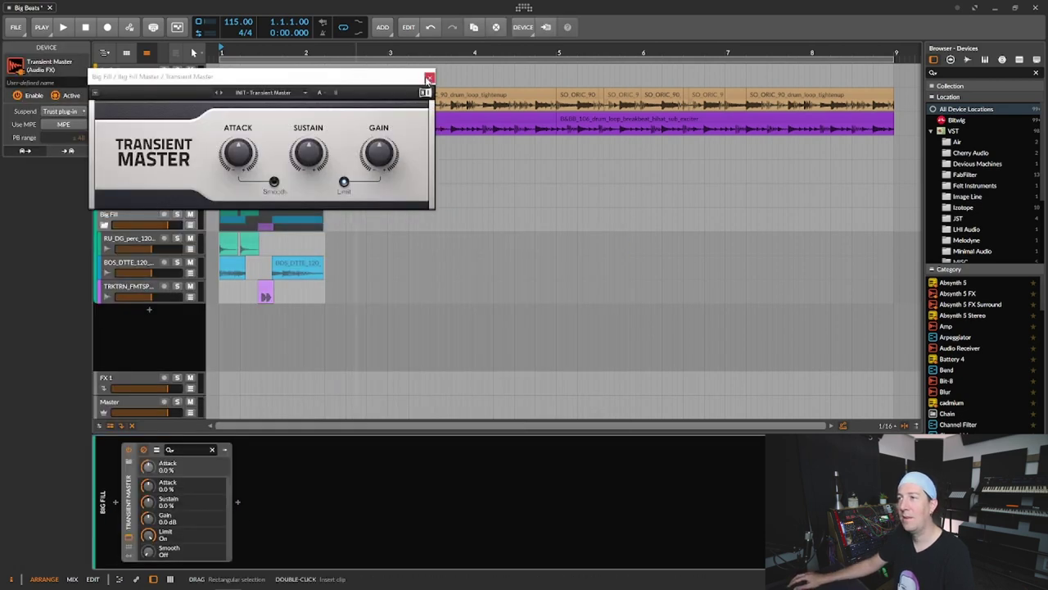
Solo the Big Fill group and raise Transient Master's attack to 58% while auditioning the fill.
{"action": "left_click_drag", "start_coordinate": [352, 76], "coordinate": [487, 47]}
{"action": "key", "text": "space"}
{"action": "key", "text": "space"}
{"action": "left_click_drag", "start_coordinate": [378, 125], "coordinate": [378, 76]}
{"action": "key", "text": "space"}
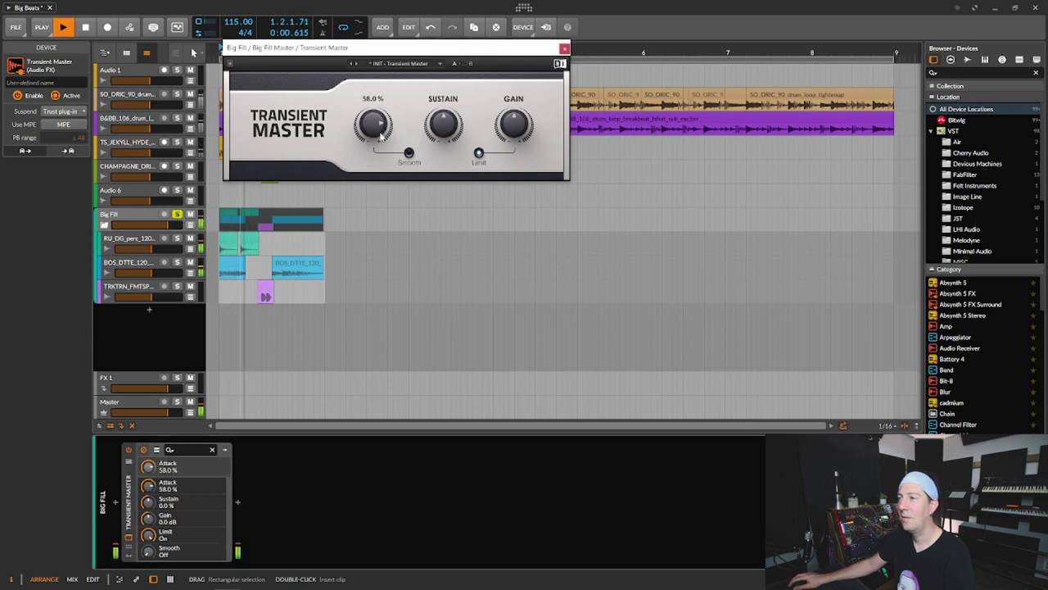
Try Transient Master with 74% attack, 10% sustain and 2.5 dB gain while auditioning the Big Fill group.
{"action": "key", "text": "space"}
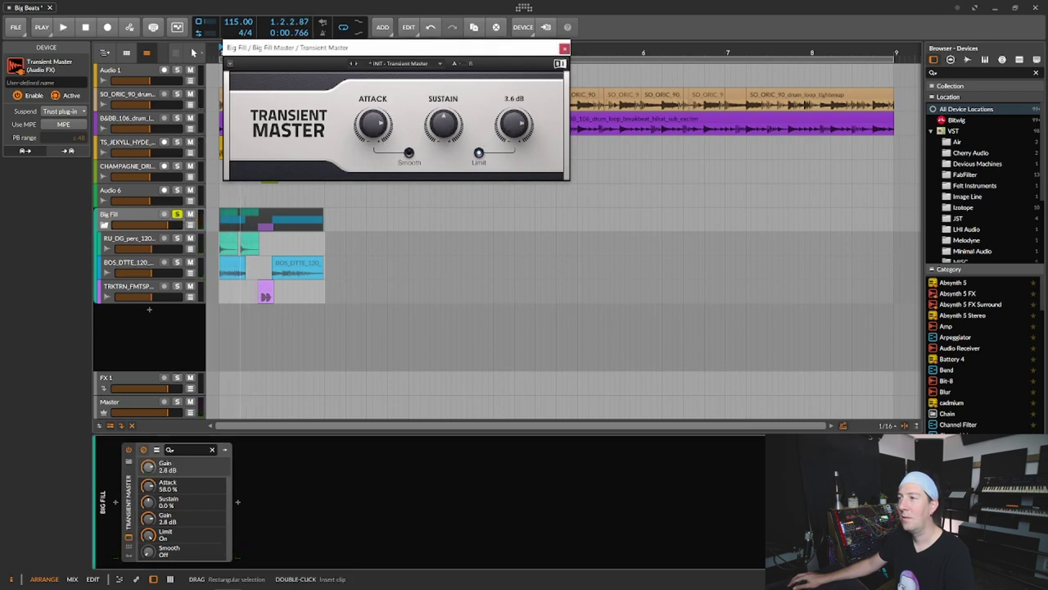
{"action": "key", "text": "space"}
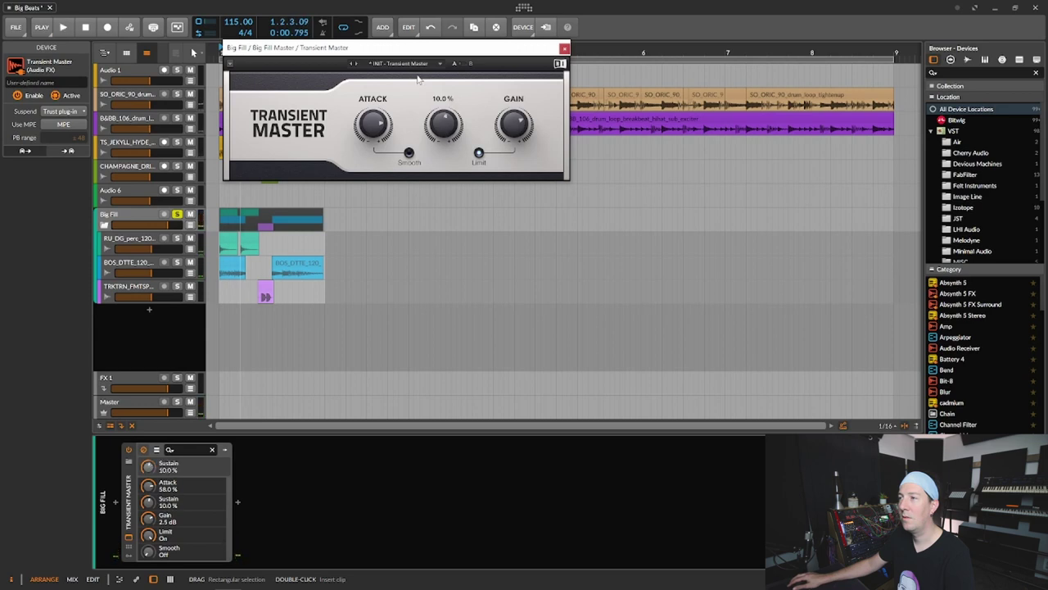
{"action": "key", "text": "space"}
{"action": "left_click_drag", "start_coordinate": [378, 125], "coordinate": [378, 89]}
{"action": "key", "text": "space"}
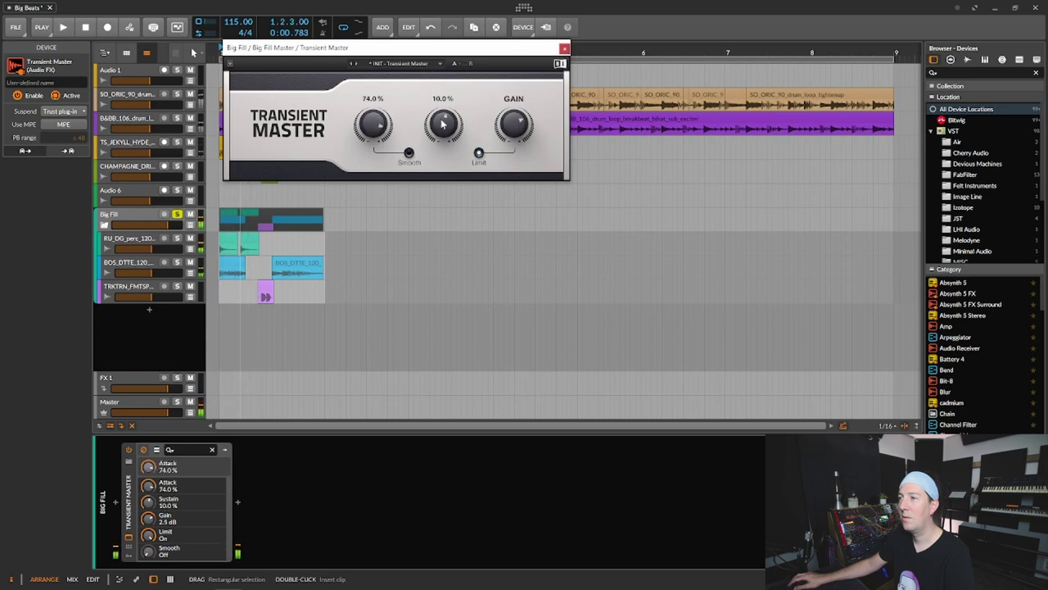
Set Transient Master's attack to 57%, sustain to -6% and gain to 2.7 dB, and turn off its limiter.
{"action": "key", "text": "space"}
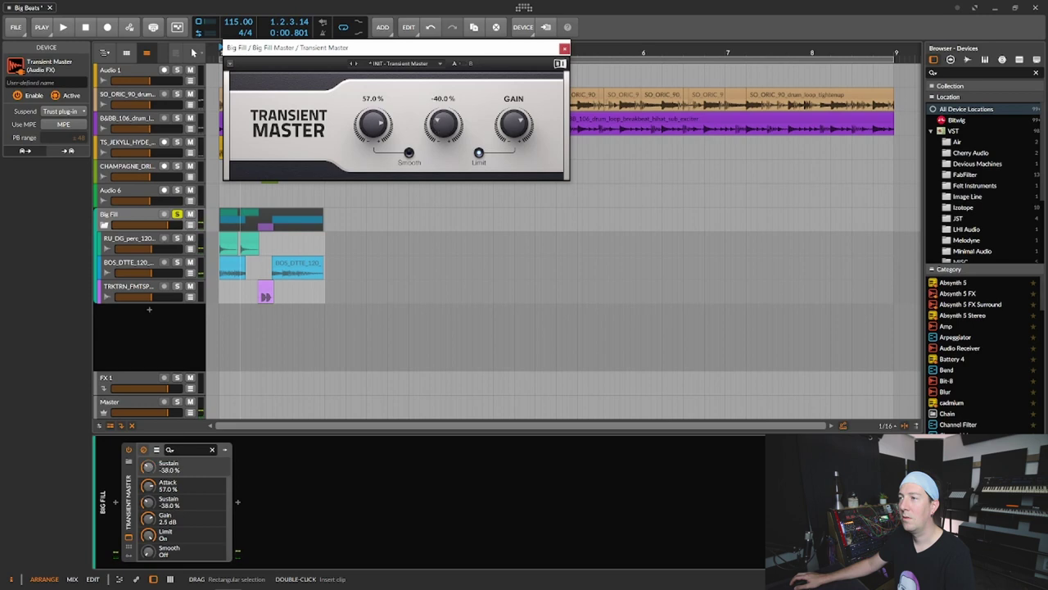
{"action": "key", "text": "space"}
{"action": "key", "text": "space"}
{"action": "double_click", "coordinate": [443, 127]}
{"action": "key", "text": "space"}
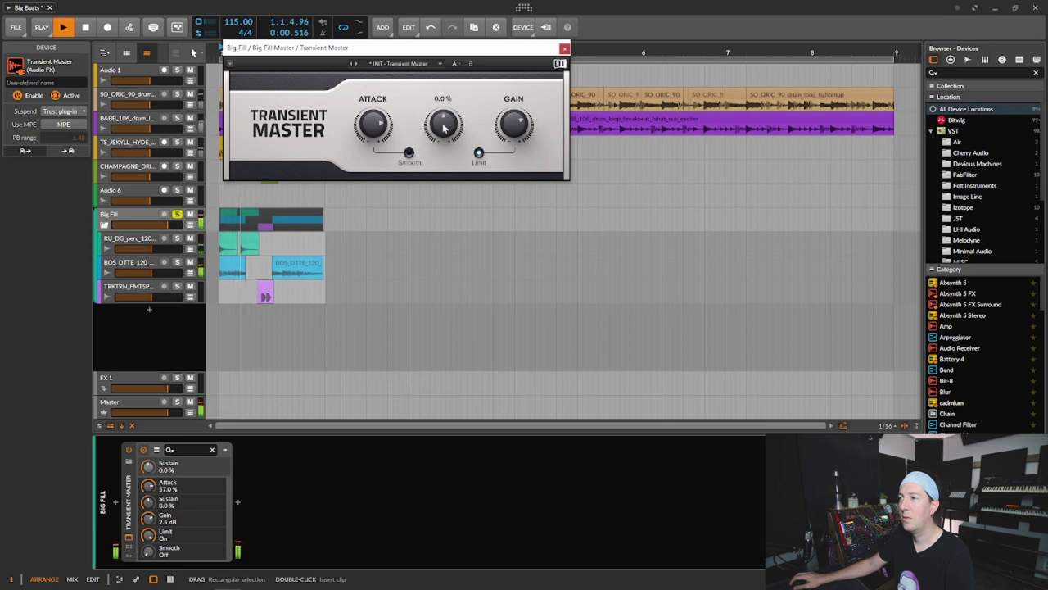
{"action": "left_click_drag", "start_coordinate": [516, 115], "coordinate": [530, 110]}
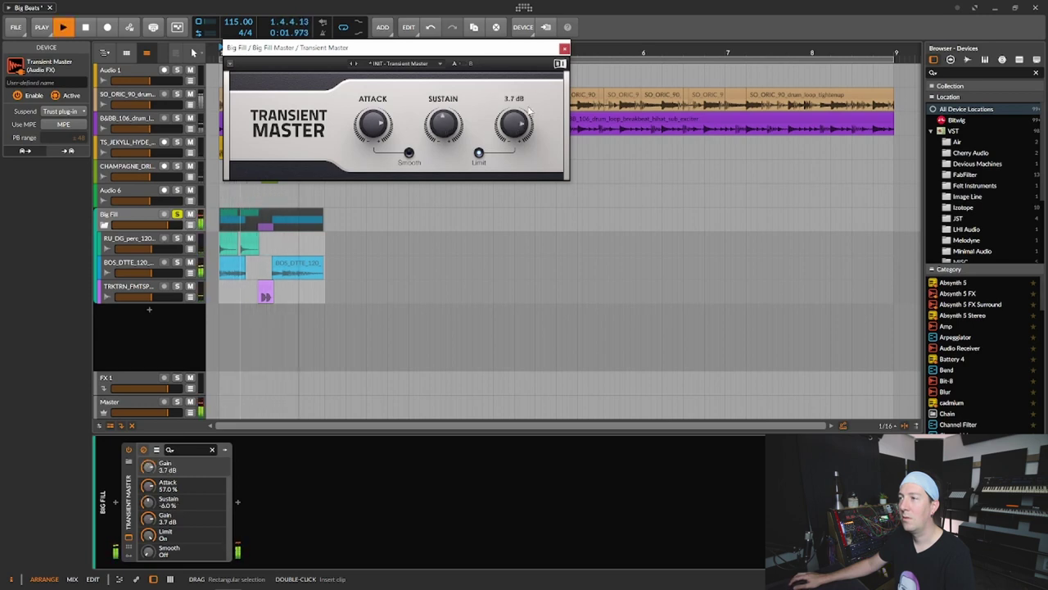
{"action": "left_click", "coordinate": [479, 154]}
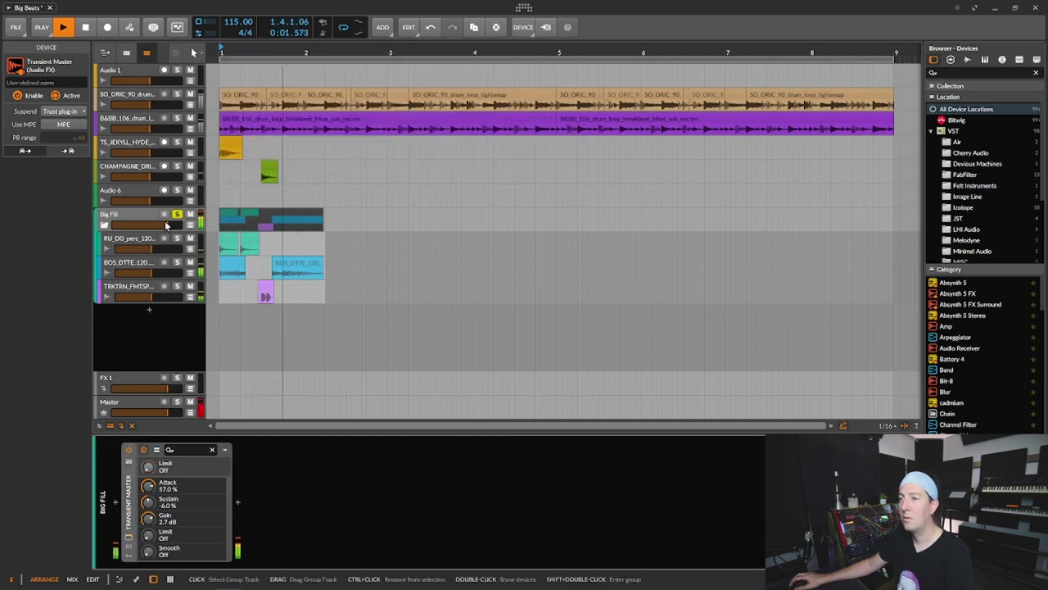
Lower the TRKTRN fill track's volume to -14.6 dB while auditioning the Big Fill group.
{"action": "left_click", "coordinate": [166, 225]}
{"action": "key", "text": "space"}
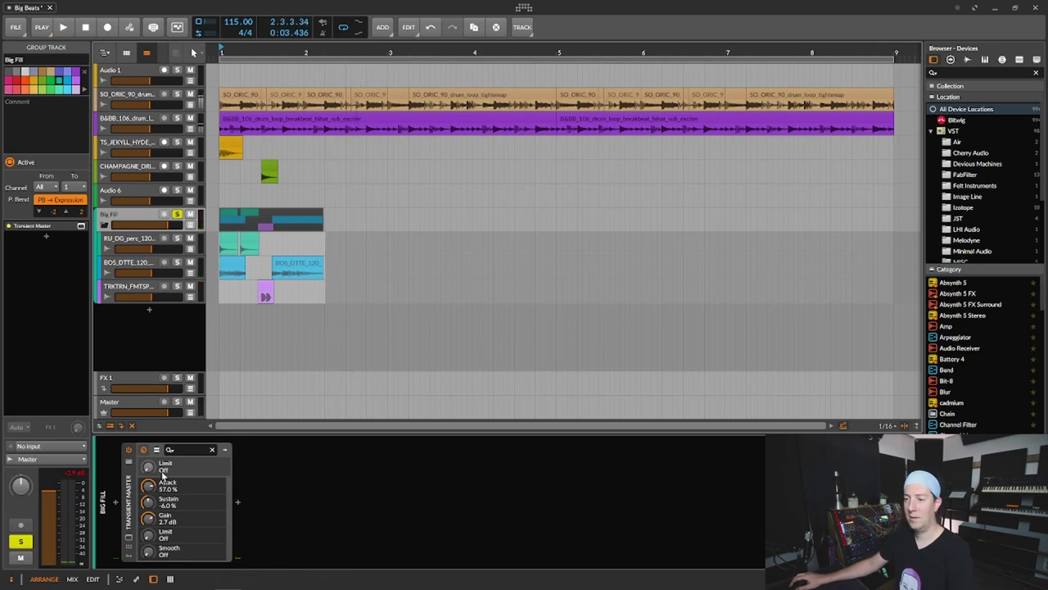
{"action": "key", "text": "space"}
{"action": "key", "text": "space"}
{"action": "left_click", "coordinate": [148, 291]}
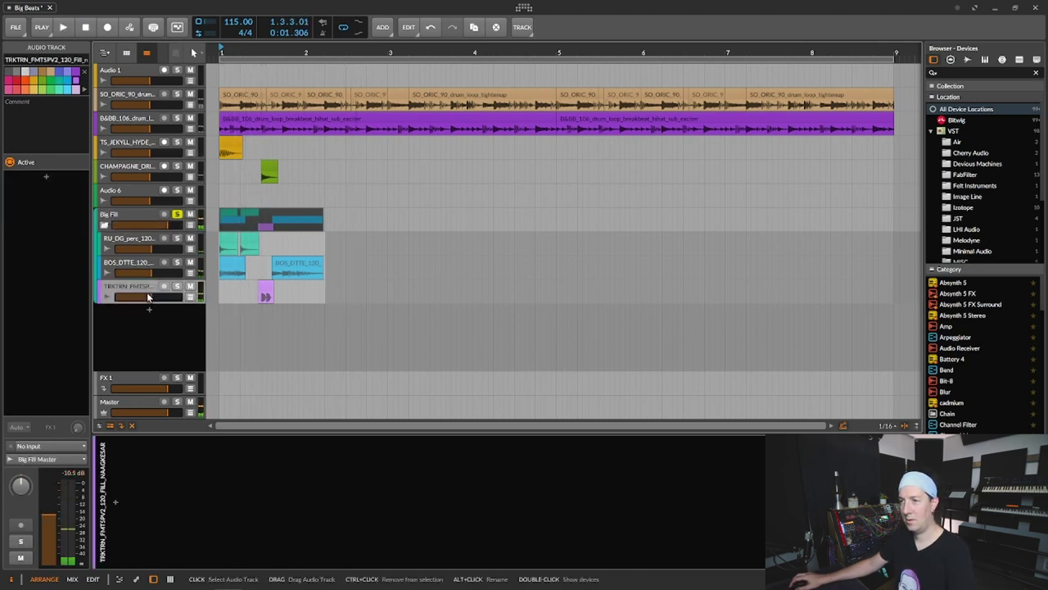
{"action": "key", "text": "space"}
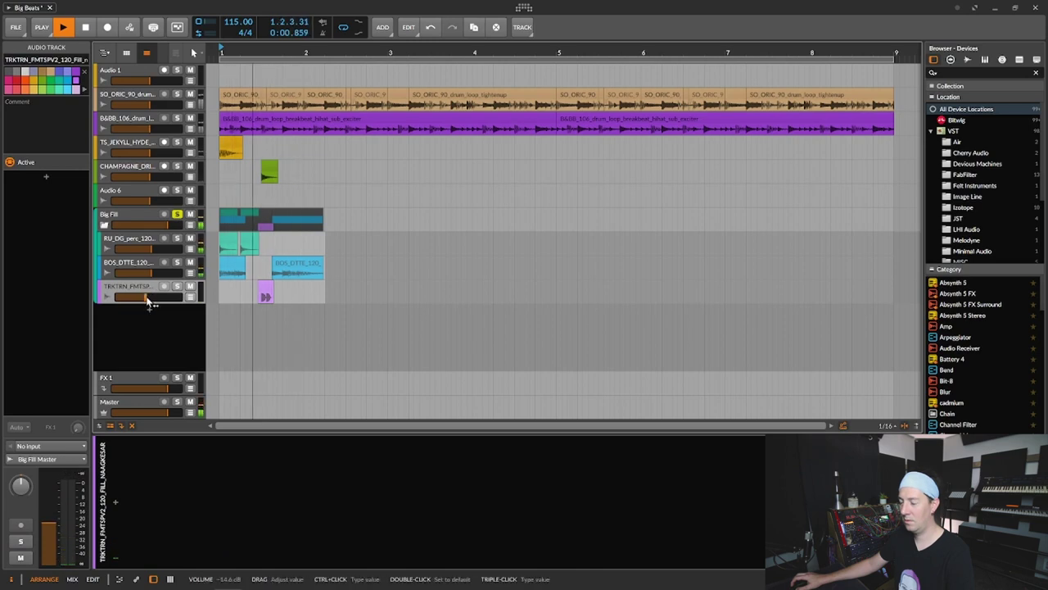
{"action": "key", "text": "space"}
Duplicate the beat 2 cowbell clip onto beats 3 and 4 of bar 1 and play the fill from the start.
{"action": "left_click_drag", "start_coordinate": [255, 53], "coordinate": [409, 119]}
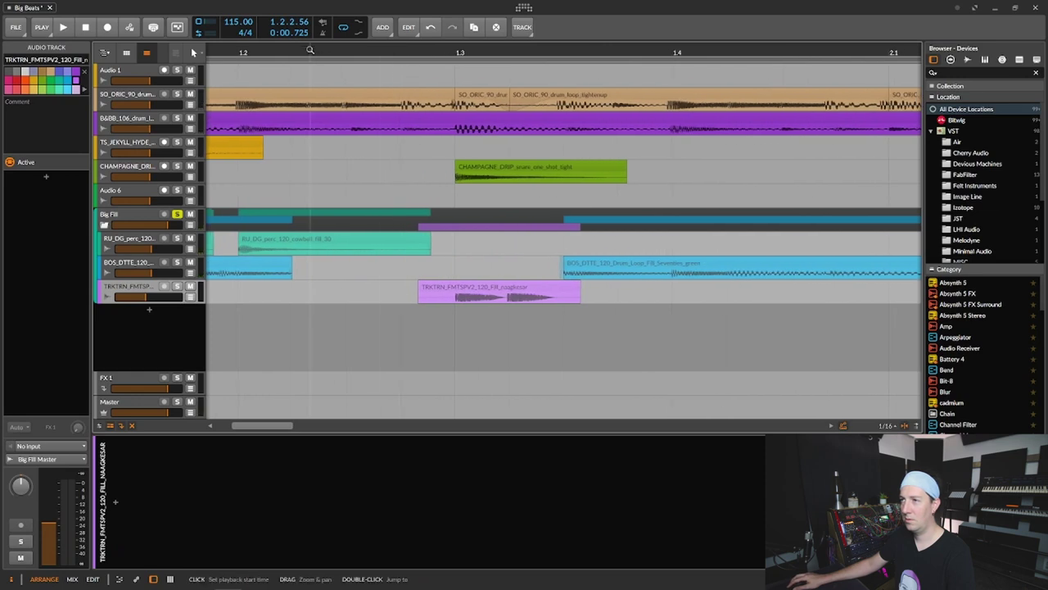
{"action": "scroll", "coordinate": [365, 262], "scroll_direction": "down", "scroll_amount": 5}
{"action": "left_click", "coordinate": [396, 246]}
{"action": "left_click_drag", "start_coordinate": [396, 246], "coordinate": [315, 243]}
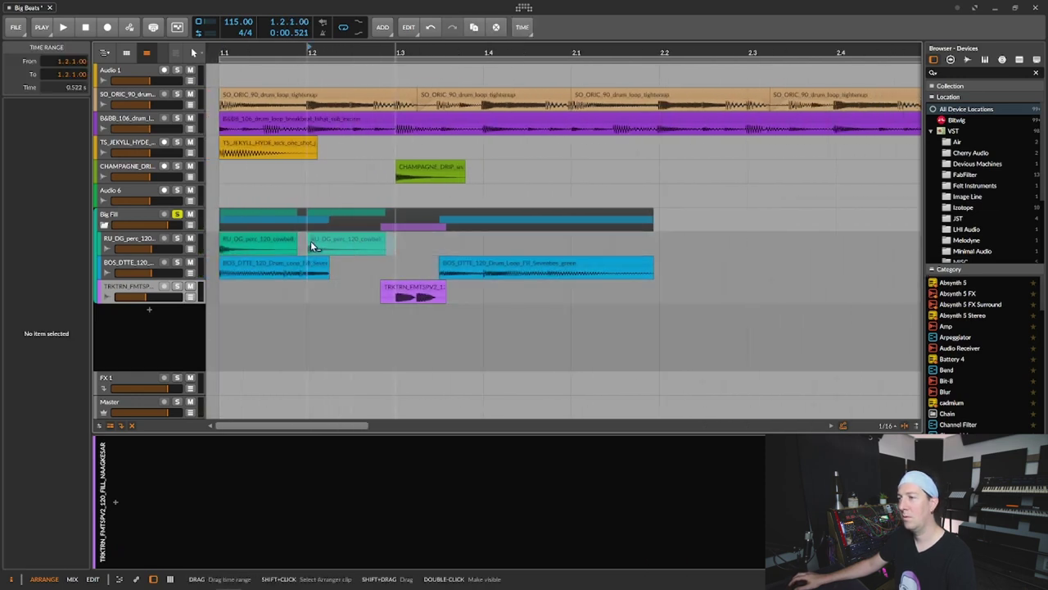
{"action": "key", "text": "ctrl+d"}
{"action": "key", "text": "ctrl+d"}
{"action": "left_click", "coordinate": [266, 238]}
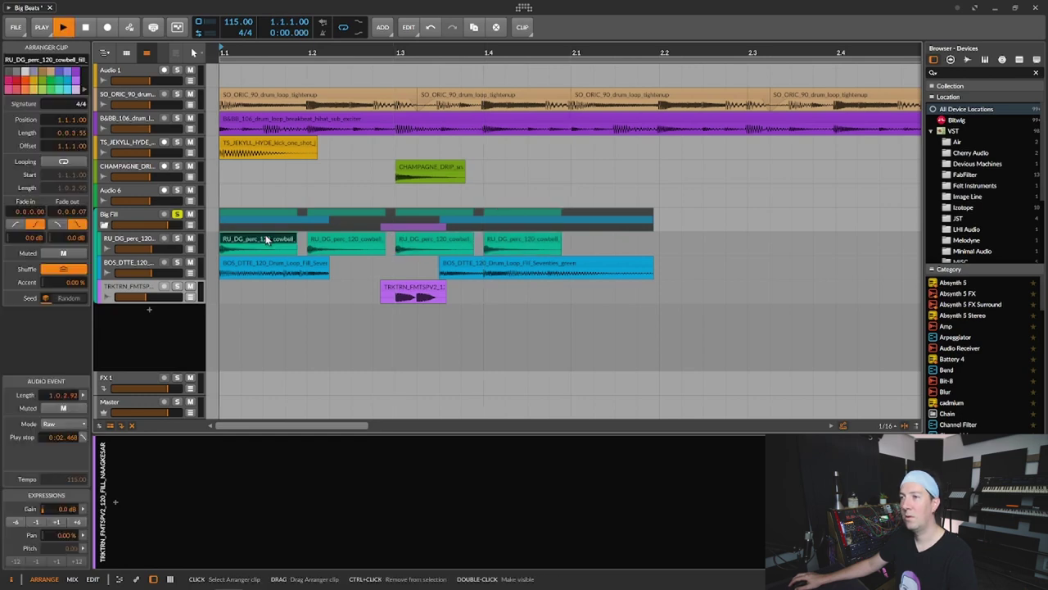
{"action": "key", "text": "space"}
{"action": "key", "text": "space"}
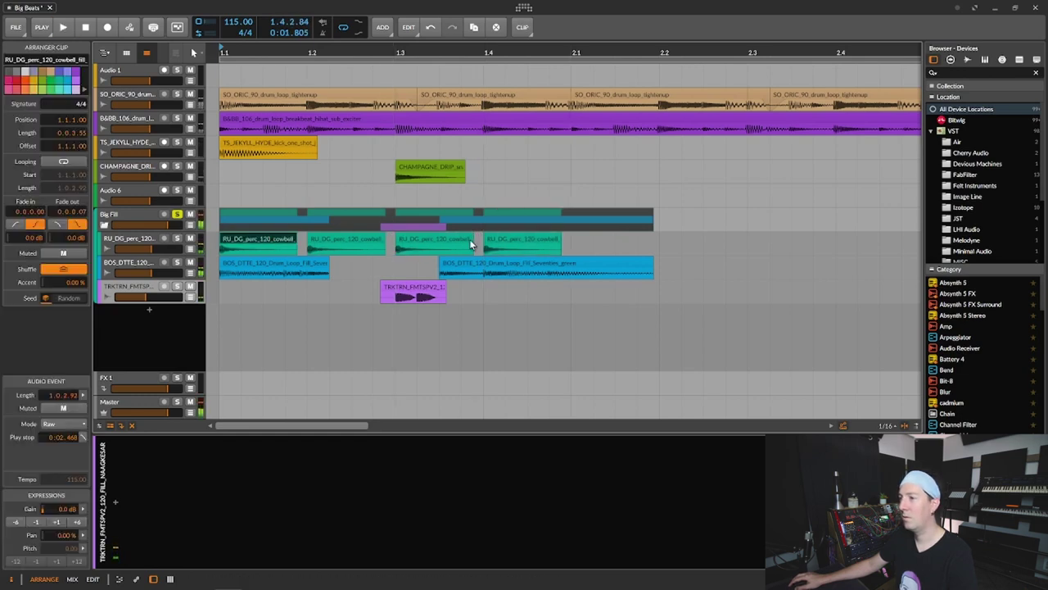
Switch the beat 3 cowbell clip to Repitch mode and set its event tempo to 86.
{"action": "left_click", "coordinate": [457, 243]}
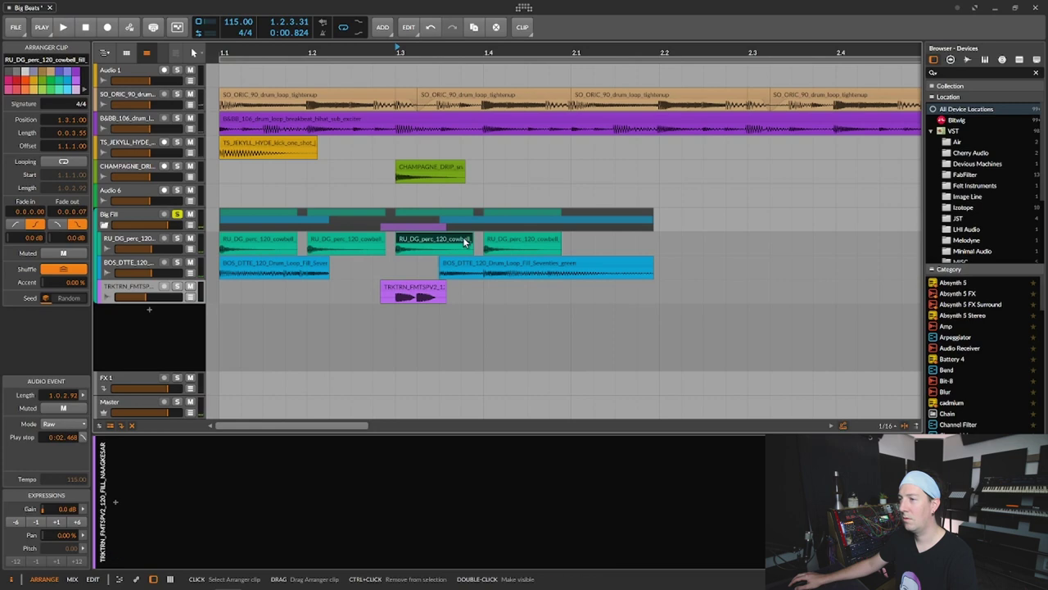
{"action": "left_click", "coordinate": [65, 423]}
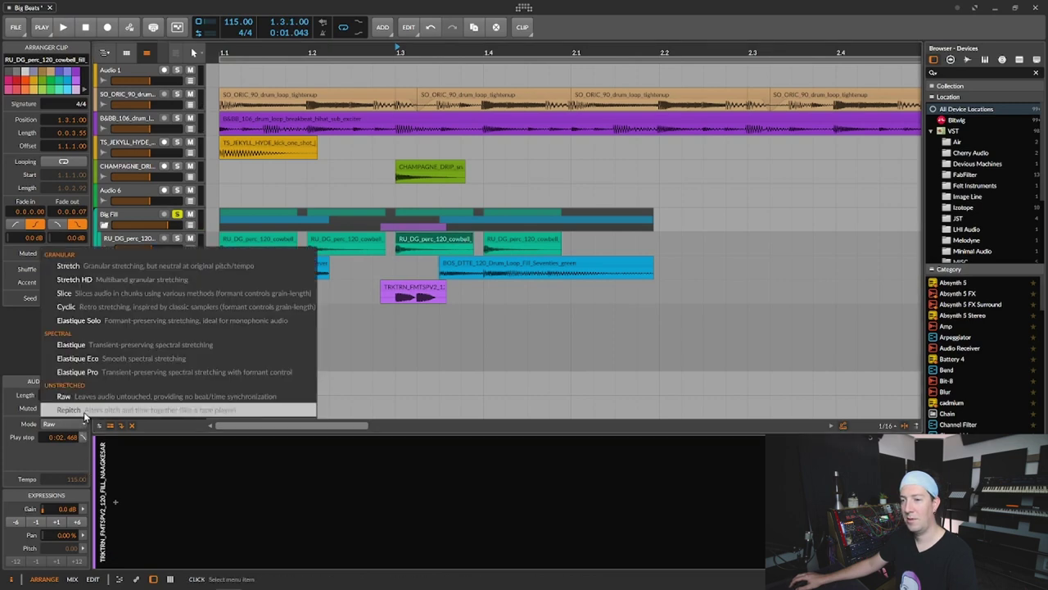
{"action": "left_click", "coordinate": [51, 412]}
{"action": "left_click_drag", "start_coordinate": [74, 478], "coordinate": [74, 514]}
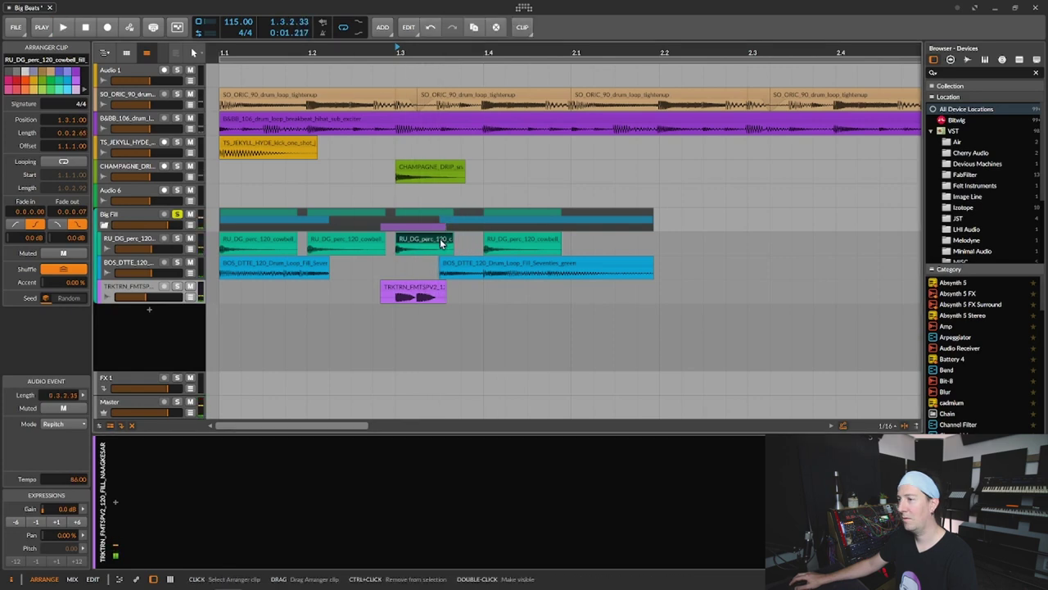
Replace the beat 4 cowbell with a copy of the repitched beat 3 clip, without leftover tail, and set its tempo to 72.
{"action": "key", "text": "ctrl+d"}
{"action": "left_click_drag", "start_coordinate": [461, 243], "coordinate": [516, 243]}
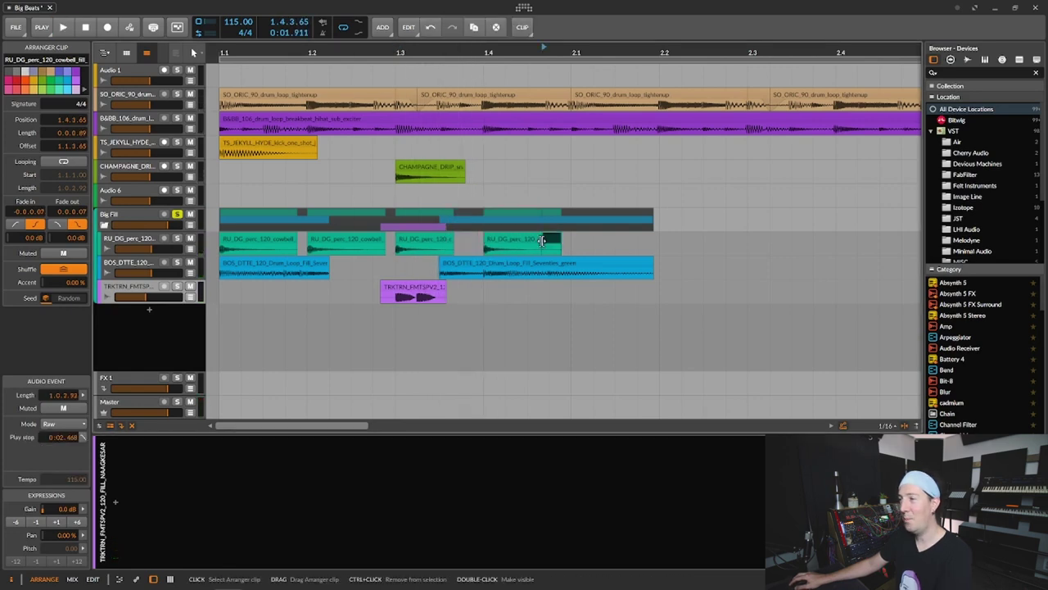
{"action": "key", "text": "space"}
{"action": "key", "text": "space"}
{"action": "key", "text": "space"}
{"action": "left_click_drag", "start_coordinate": [75, 480], "coordinate": [75, 495]}
{"action": "key", "text": "space"}
{"action": "key", "text": "space"}
{"action": "left_click", "coordinate": [276, 246]}
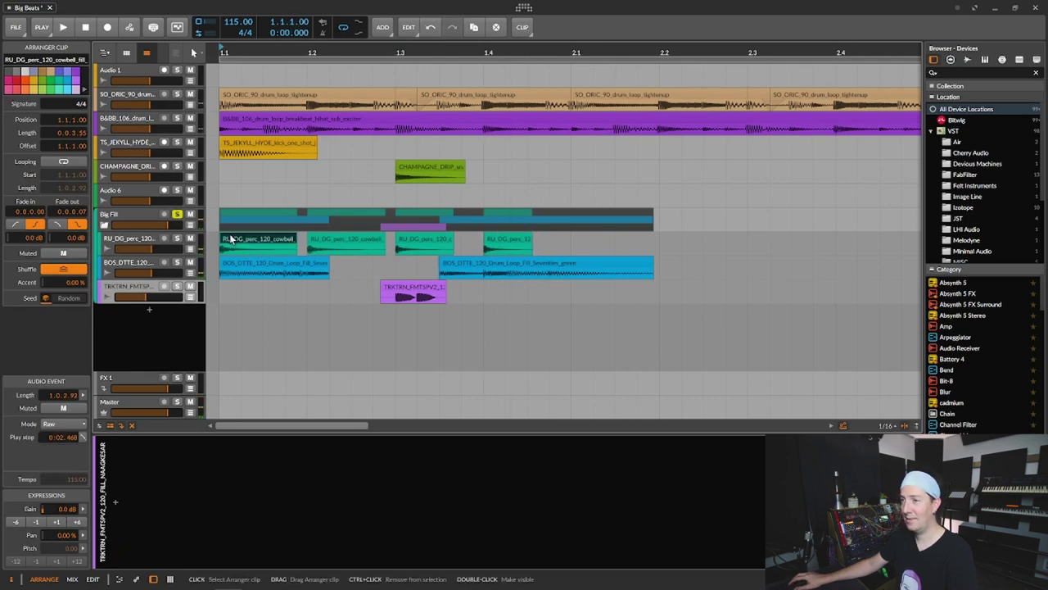
{"action": "key", "text": "space"}
{"action": "key", "text": "space"}
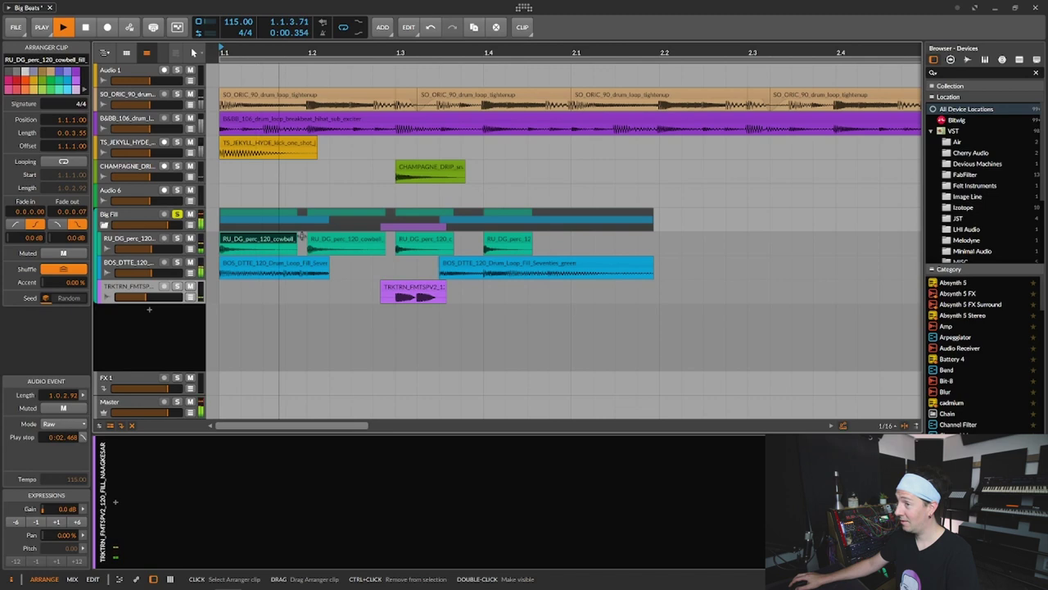
{"action": "key", "text": "space"}
Switch the beat 2 cowbell clip to Repitch mode at tempo 108 and play the fill from bar 1.
{"action": "left_click", "coordinate": [321, 240]}
{"action": "left_click", "coordinate": [70, 423]}
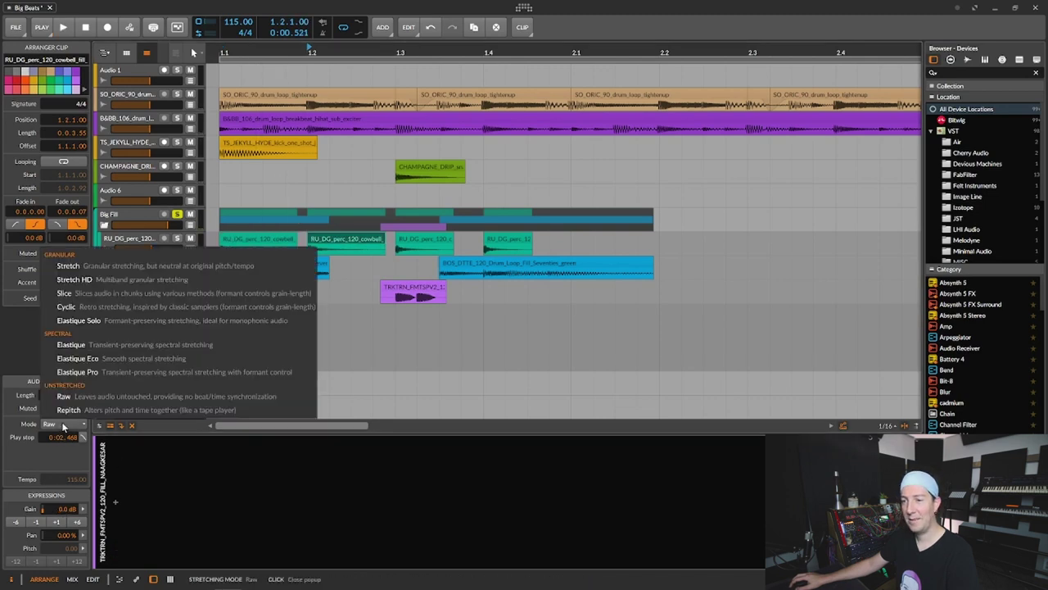
{"action": "left_click", "coordinate": [74, 415]}
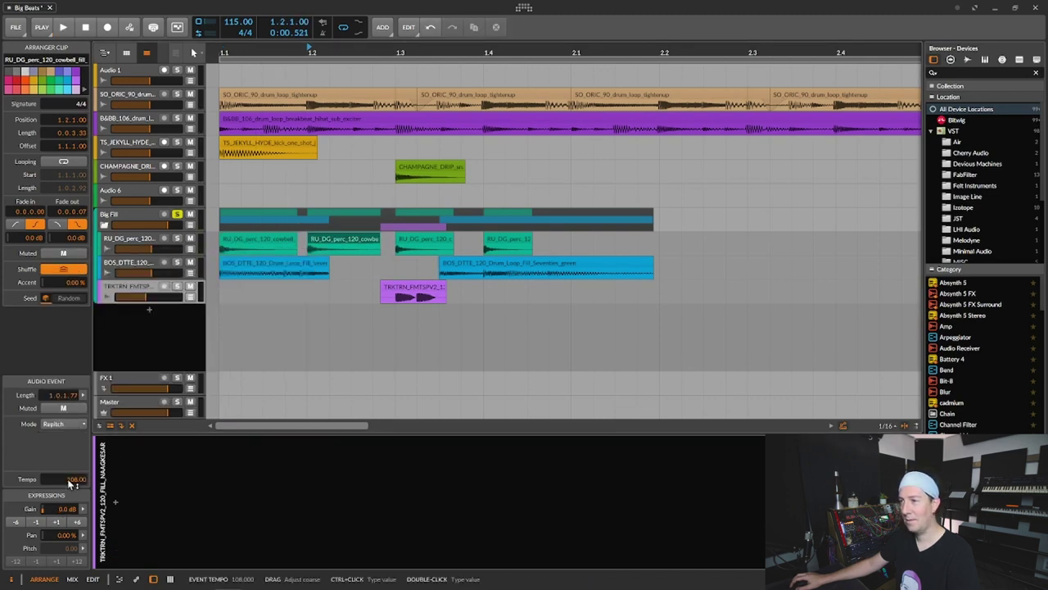
{"action": "left_click", "coordinate": [256, 236]}
{"action": "key", "text": "space"}
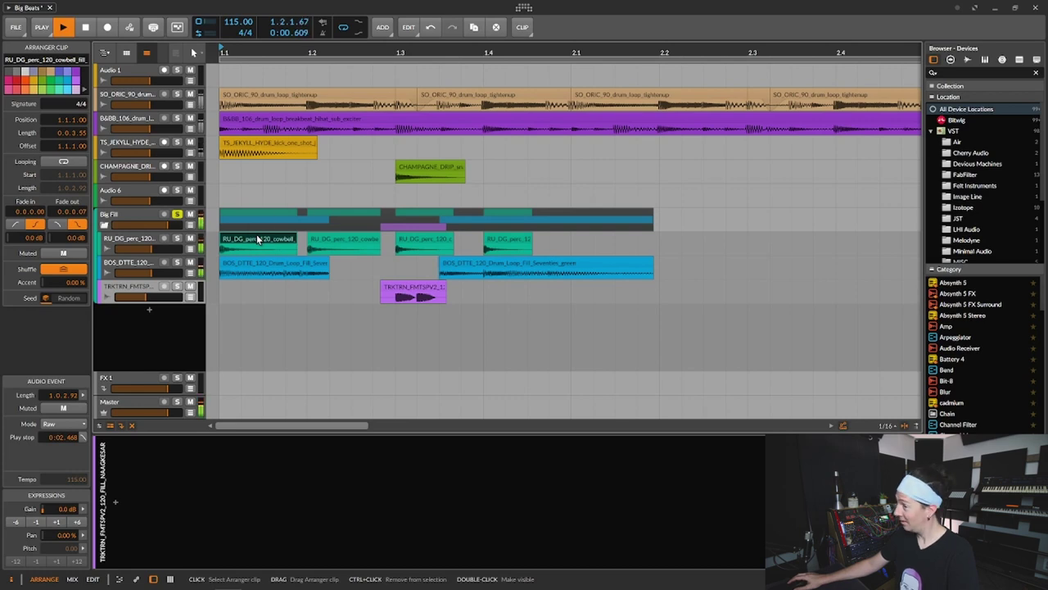
{"action": "key", "text": "space"}
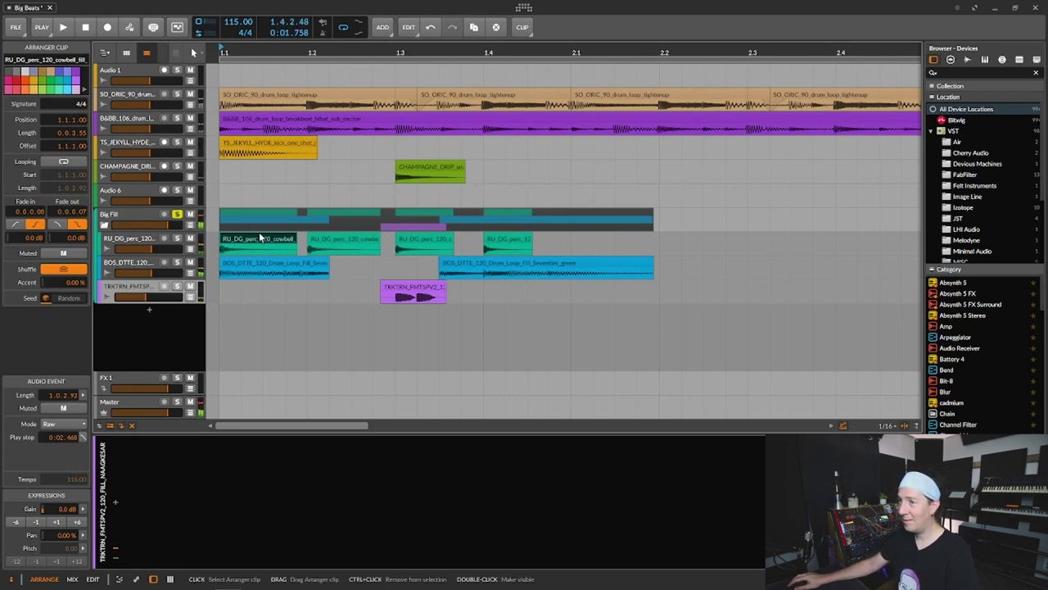
Set the beat 2 cowbell clip's event tempo to 100 and replay the fill from bar 1.
{"action": "left_click", "coordinate": [327, 237]}
{"action": "left_click_drag", "start_coordinate": [79, 488], "coordinate": [81, 477]}
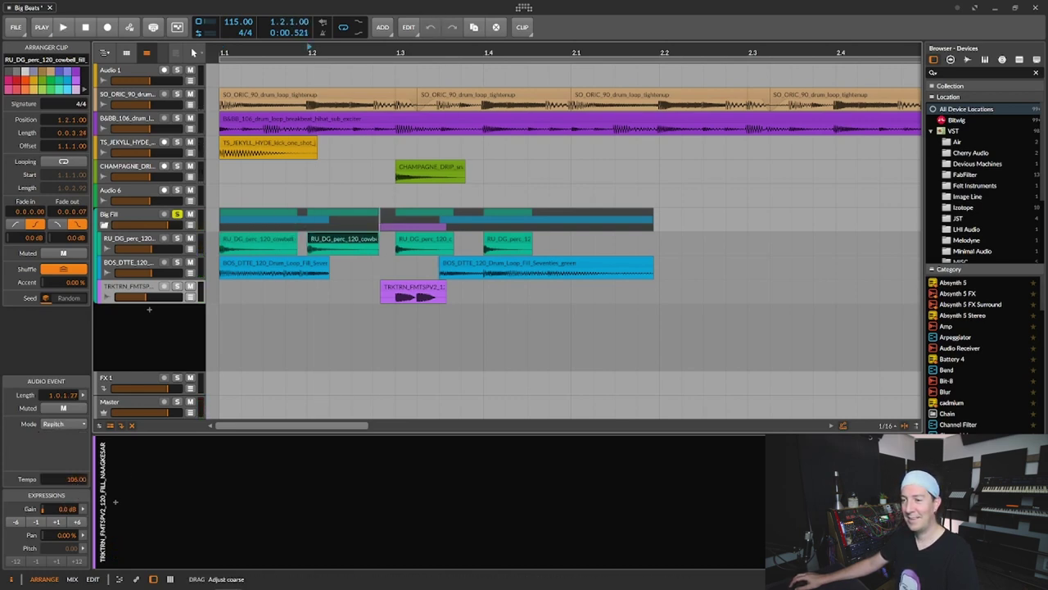
{"action": "key", "text": "space"}
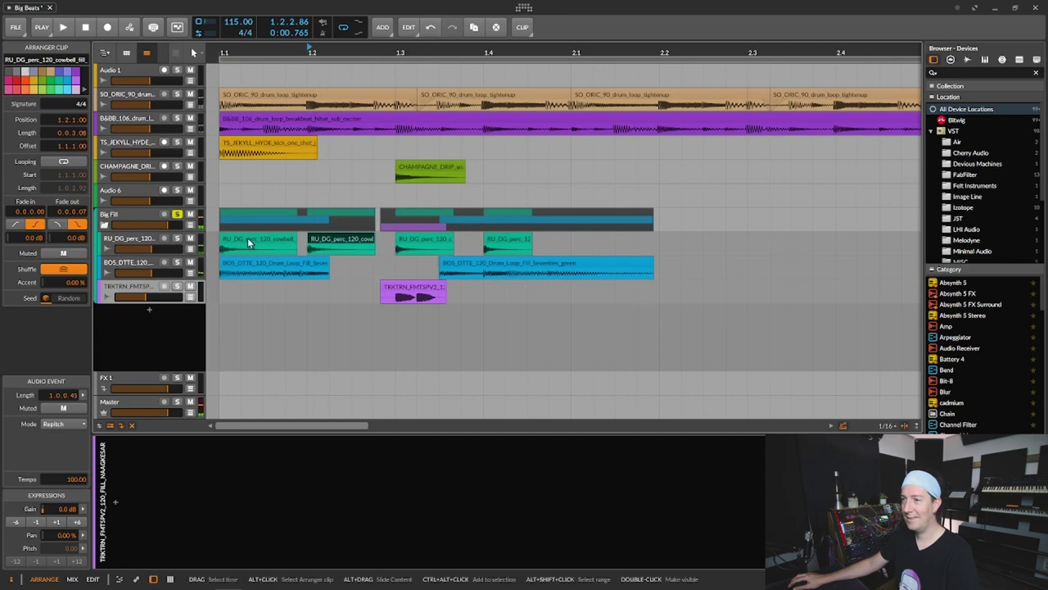
{"action": "left_click", "coordinate": [247, 237]}
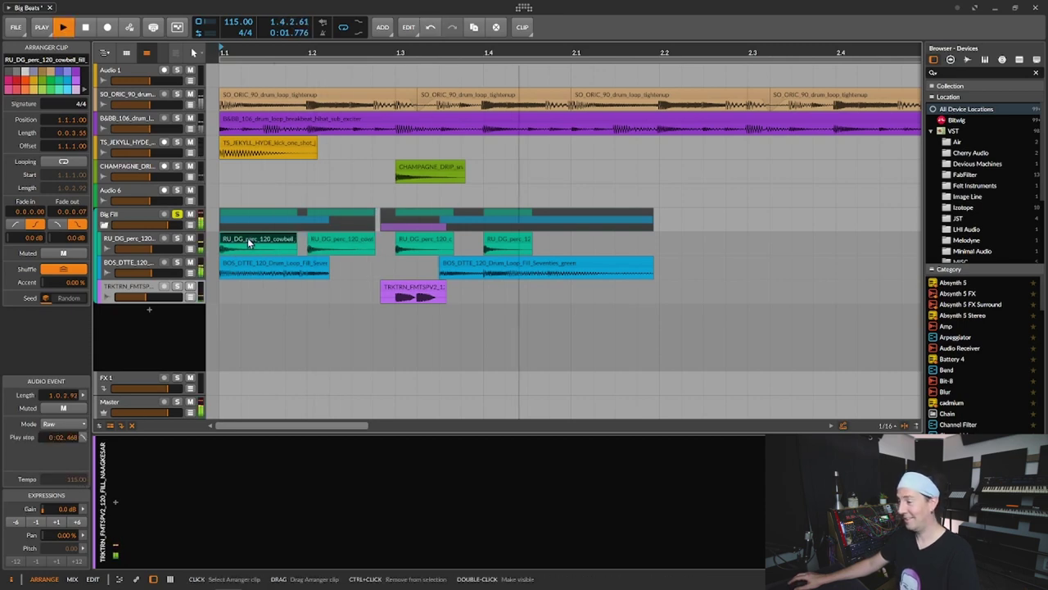
{"action": "left_click", "coordinate": [525, 244]}
{"action": "key", "text": "space"}
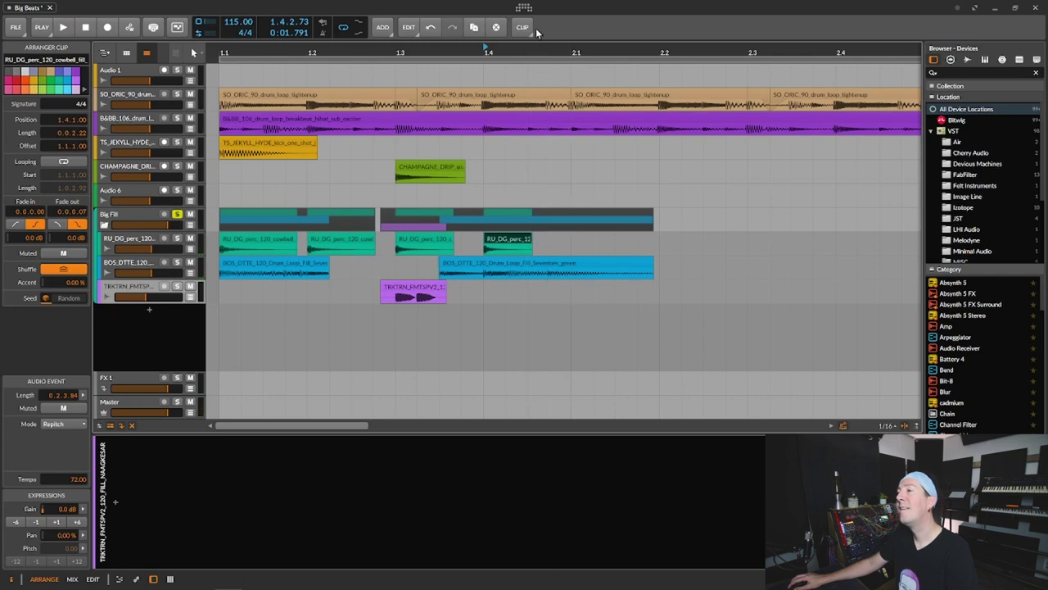
Add the Little Plate reverb to the cowbell fill track's device chain.
{"action": "left_click_drag", "start_coordinate": [611, 54], "coordinate": [611, 8]}
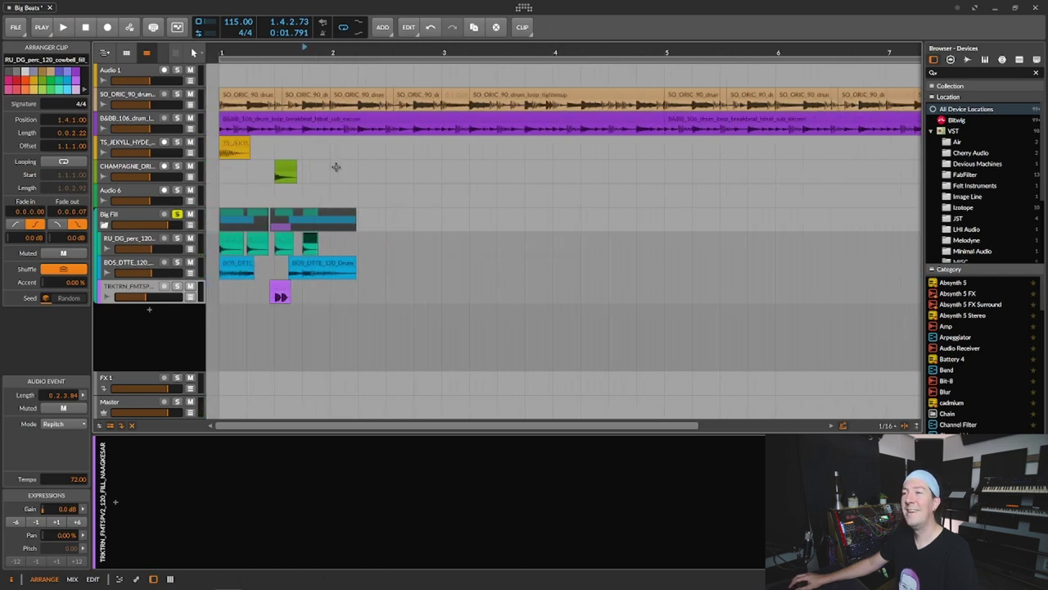
{"action": "left_click", "coordinate": [149, 238]}
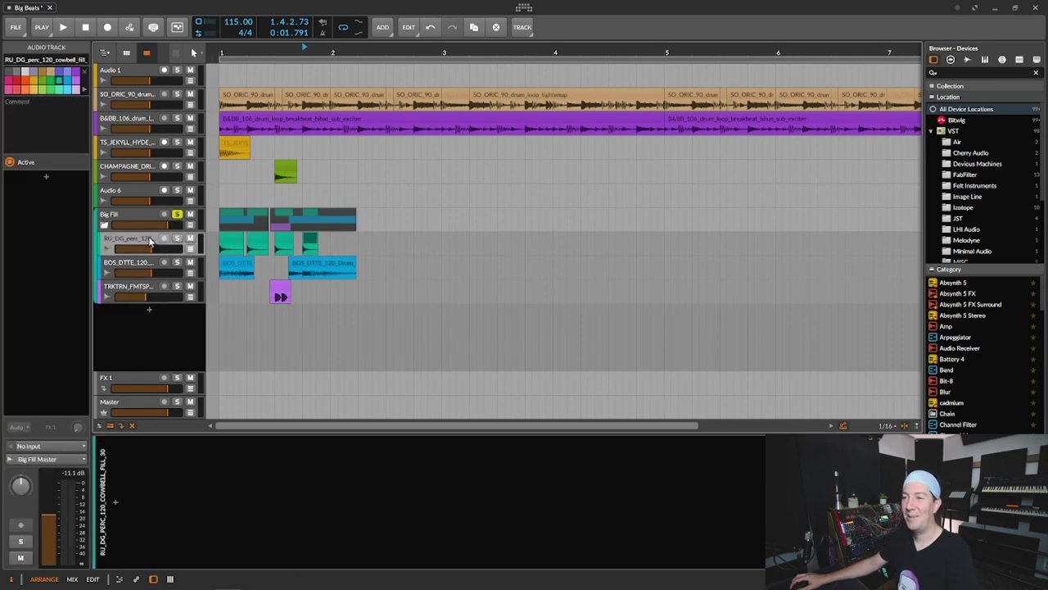
{"action": "left_click", "coordinate": [110, 497]}
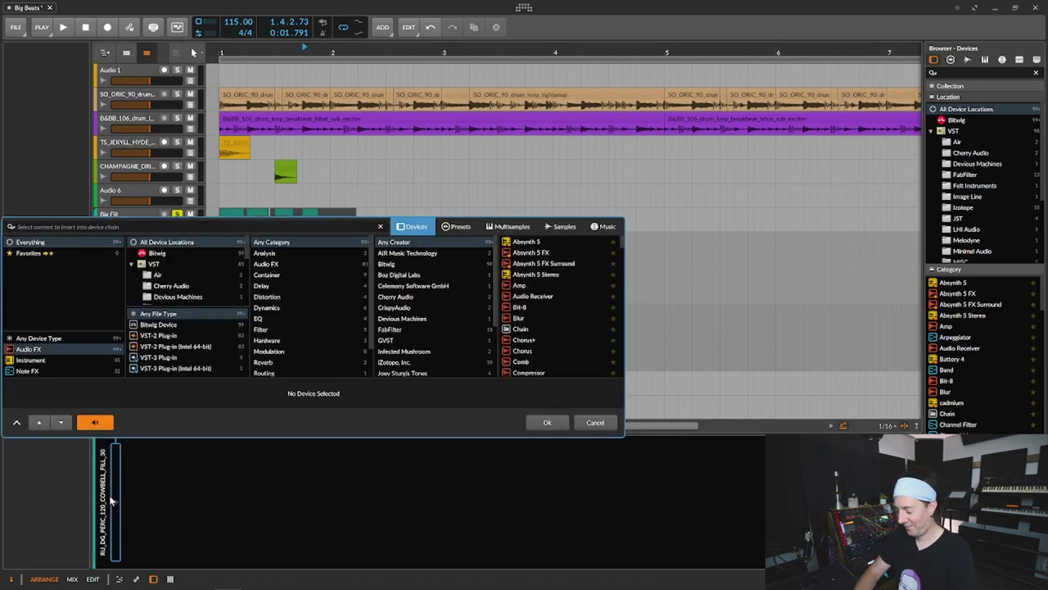
{"action": "type", "text": "plate"}
{"action": "key", "text": "Return"}
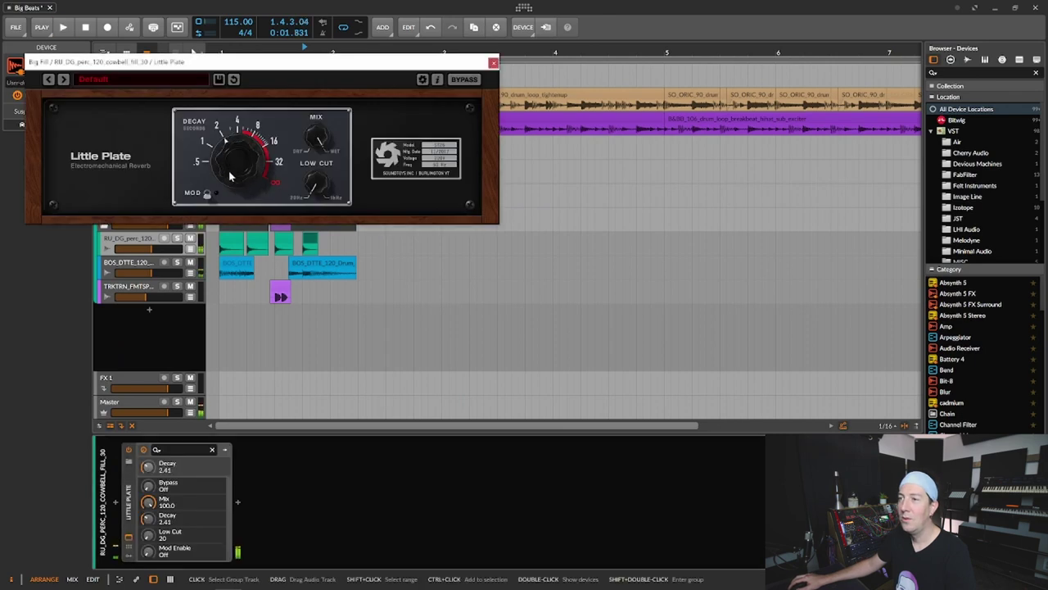
Set Little Plate's mix to 54.5, low cut to 340 and decay to 2.15, and close its window.
{"action": "left_click_drag", "start_coordinate": [305, 162], "coordinate": [316, 188]}
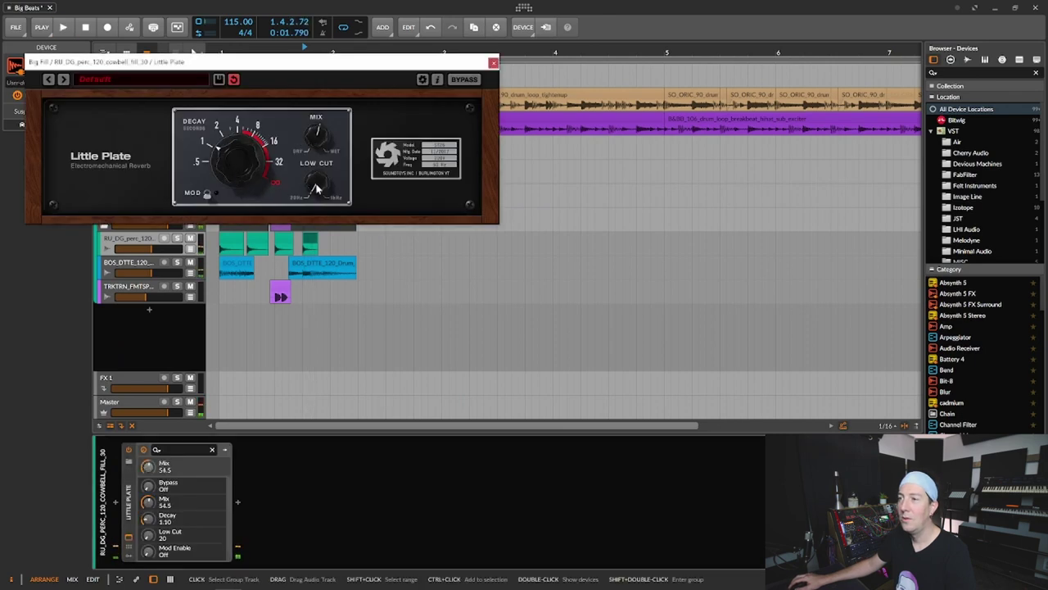
{"action": "key", "text": "space"}
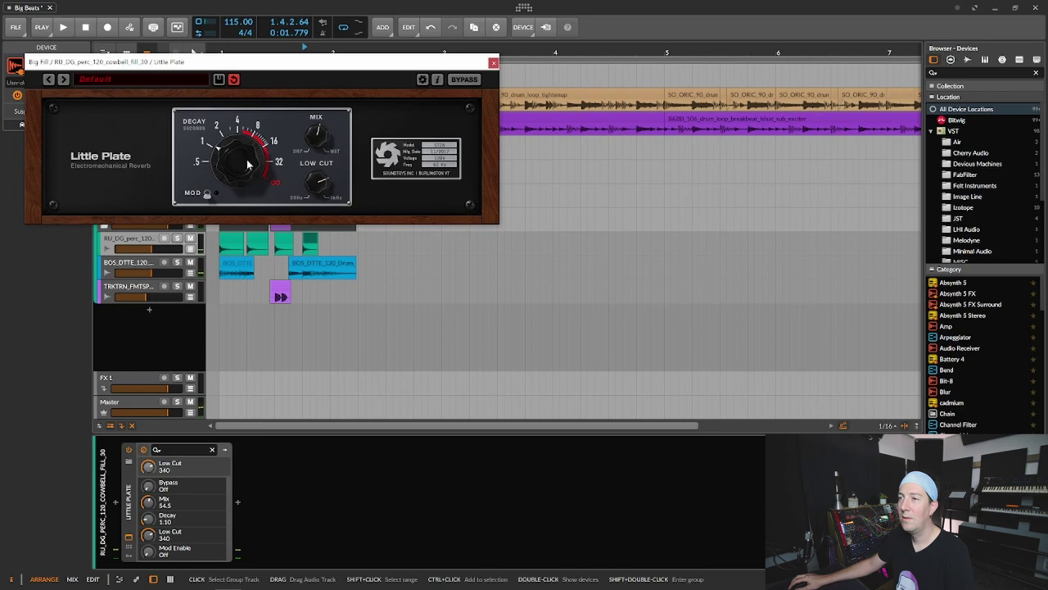
{"action": "left_click", "coordinate": [494, 63]}
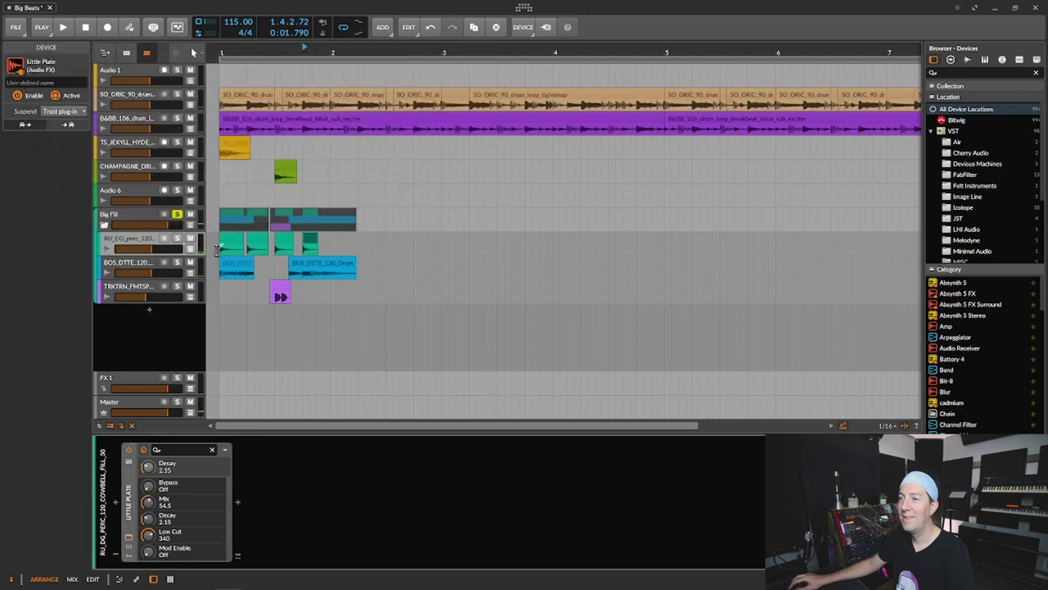
Play the big fill from bar 1 to hear the cowbells with the plate reverb.
{"action": "left_click", "coordinate": [228, 238]}
{"action": "key", "text": "space"}
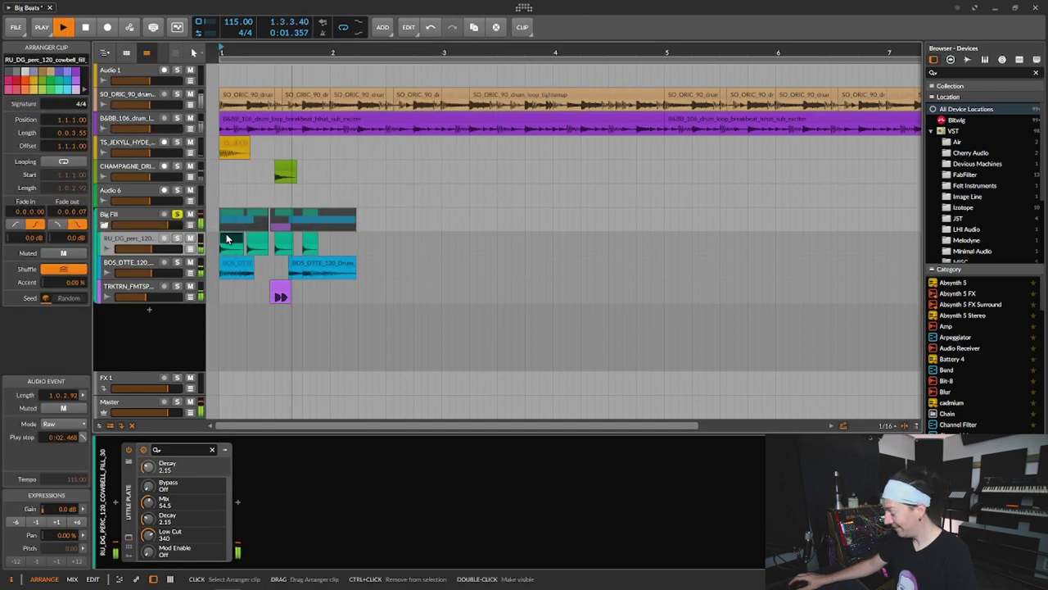
{"action": "key", "text": "space"}
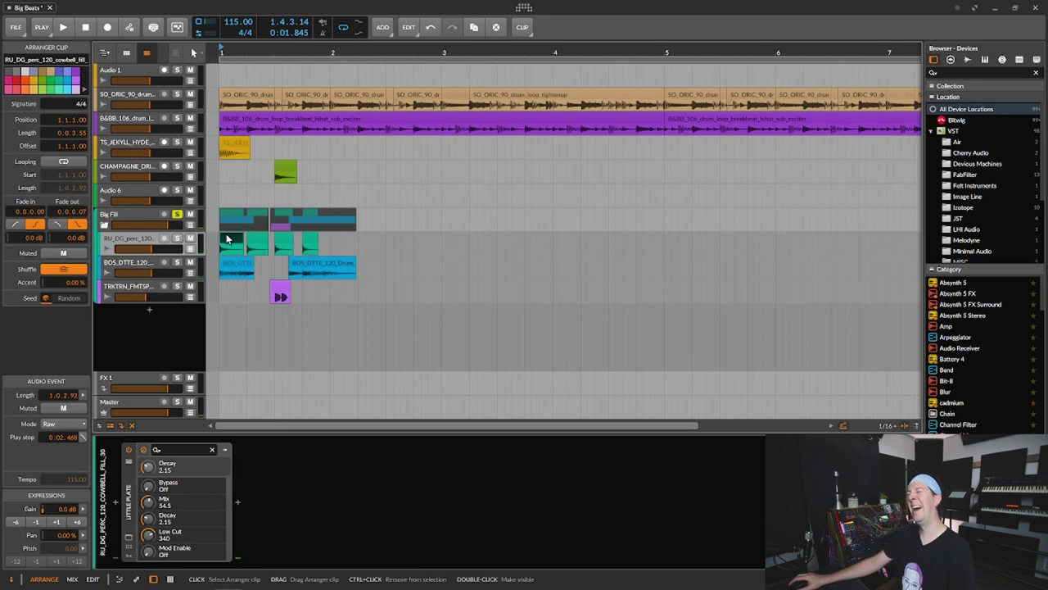
Duplicate the cowbell fill track and bounce the copy's range from 1.1.1 to 2.2.1 in place.
{"action": "left_click", "coordinate": [125, 240]}
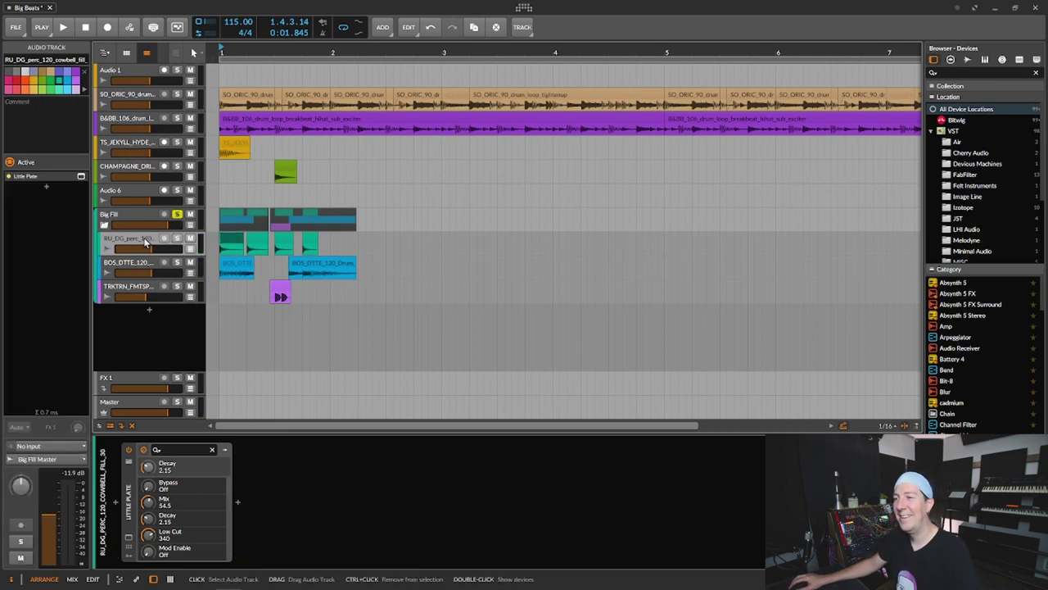
{"action": "key", "text": "ctrl+d"}
{"action": "left_click_drag", "start_coordinate": [220, 268], "coordinate": [359, 267]}
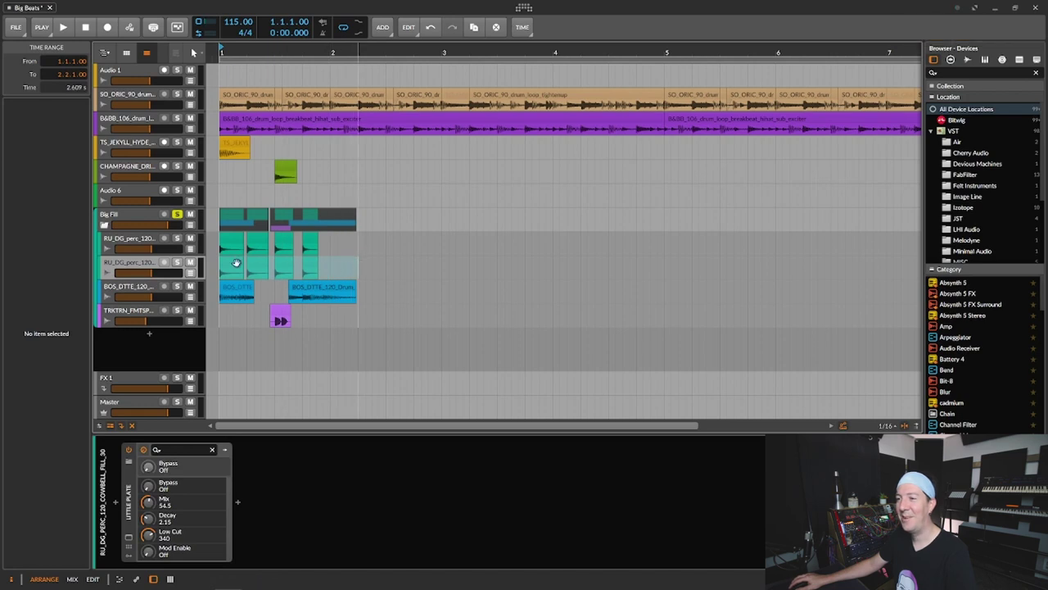
{"action": "right_click", "coordinate": [228, 263]}
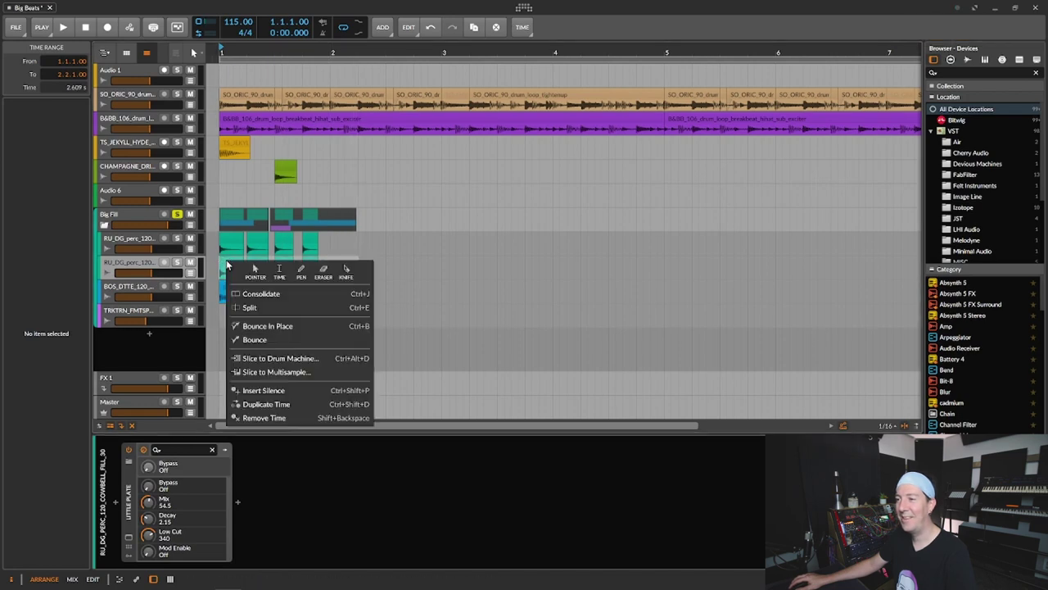
{"action": "left_click", "coordinate": [264, 326]}
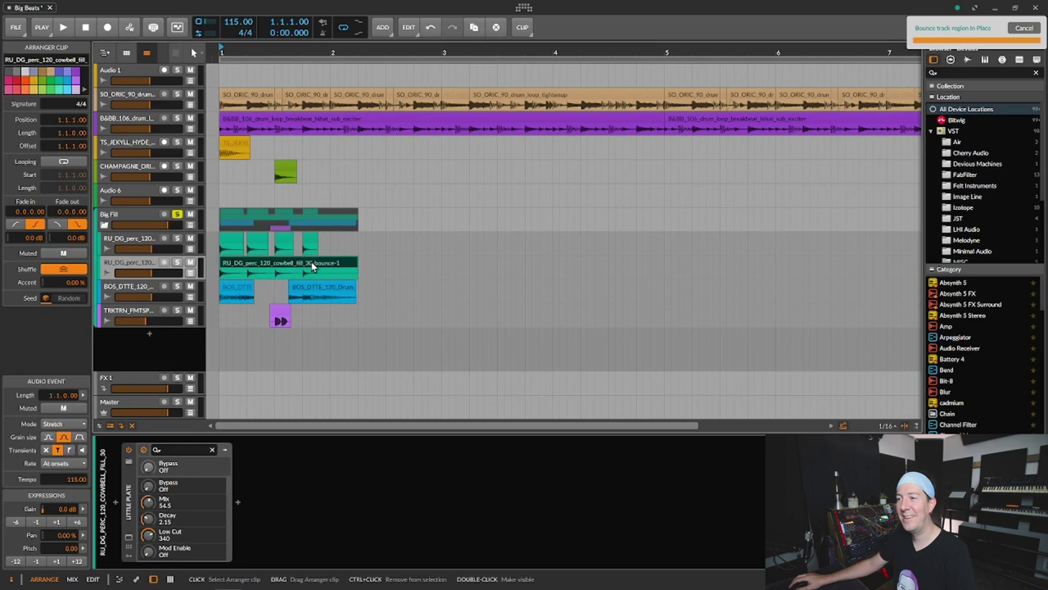
Trim the reversed cowbell bounce so it runs from bar 1 to about bar 2, and audition it with the fill.
{"action": "mouse_move", "coordinate": [224, 266]}
{"action": "left_mouse_down"}
{"action": "mouse_move", "coordinate": [296, 264]}
{"action": "mouse_move", "coordinate": [239, 267]}
{"action": "left_mouse_up"}
{"action": "key", "text": "space"}
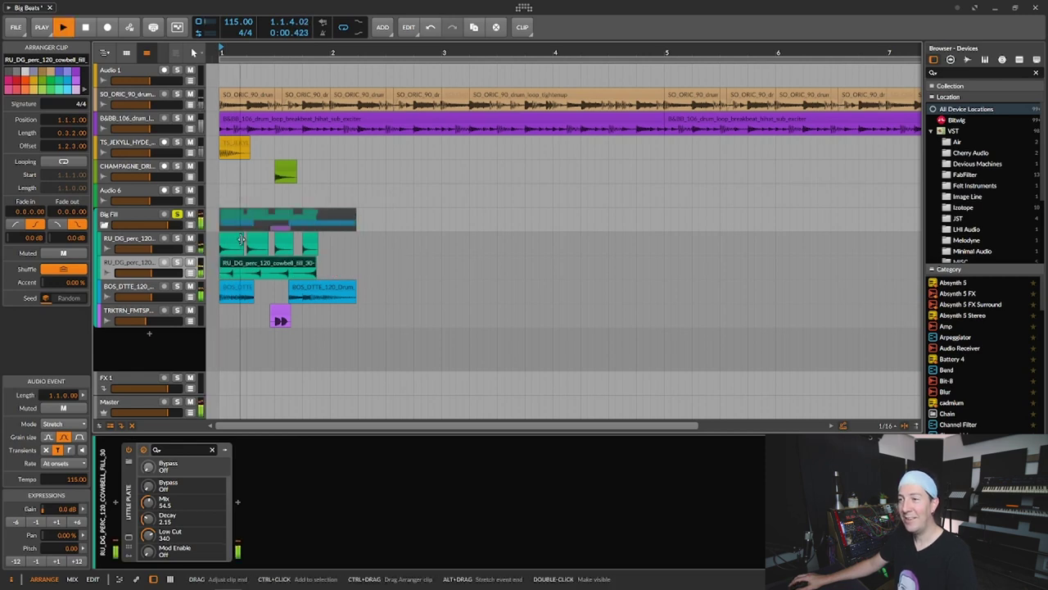
{"action": "key", "text": "space"}
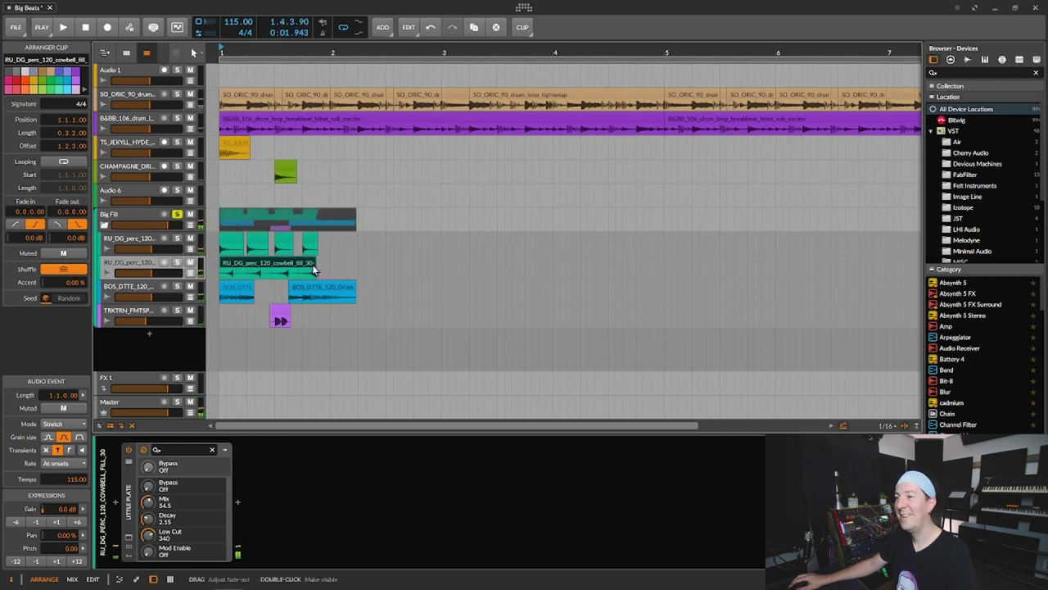
{"action": "left_click_drag", "start_coordinate": [318, 266], "coordinate": [338, 265]}
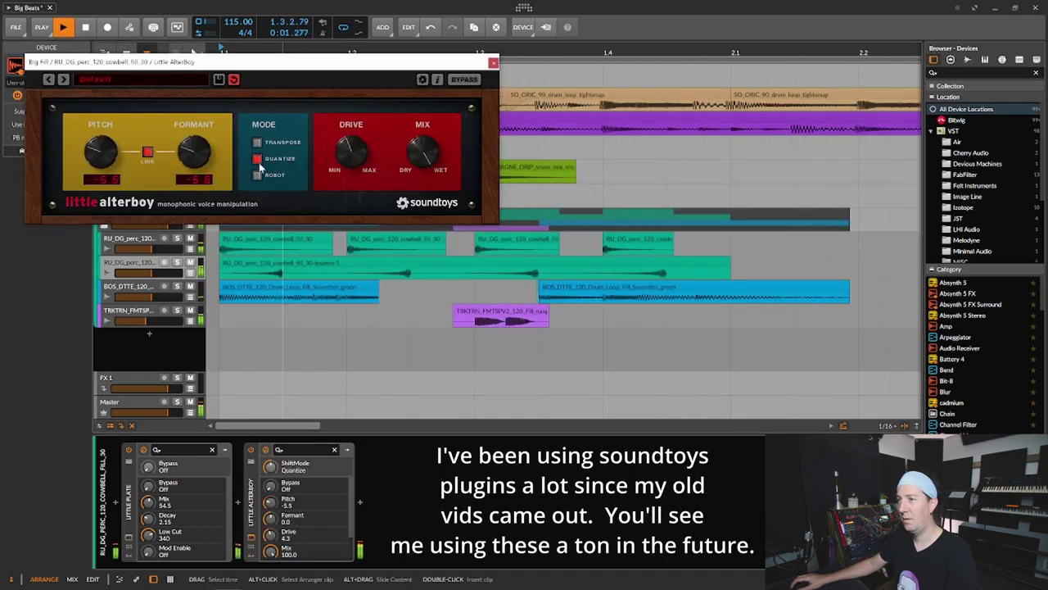
{"action": "key", "text": "space"}
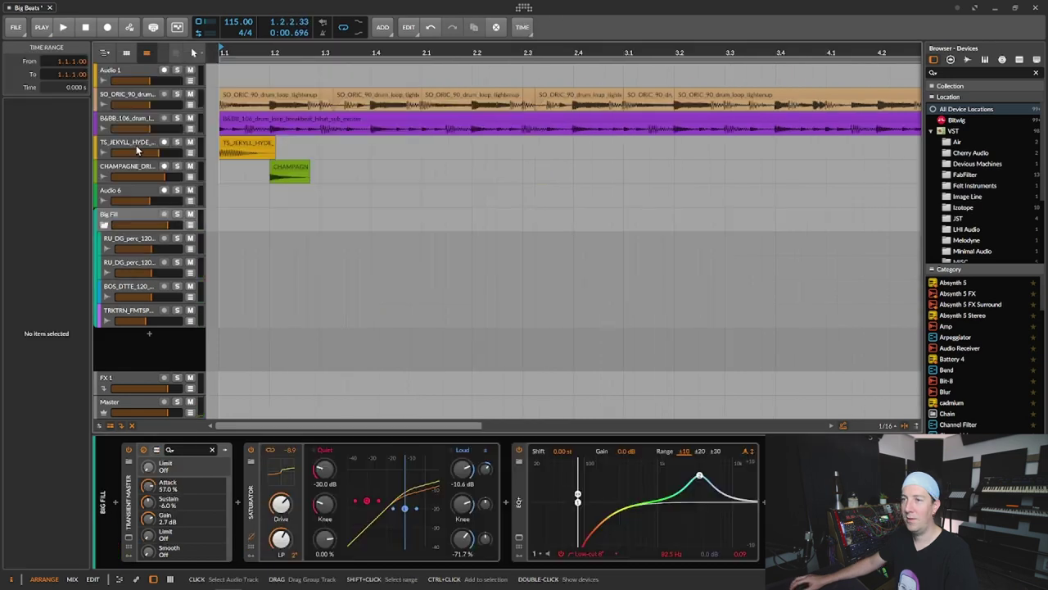
Select the TS_JEKYLL_HYDE kick clip and play the beat from bar 1.
{"action": "left_click", "coordinate": [137, 145]}
{"action": "left_click", "coordinate": [253, 151]}
{"action": "key", "text": "space"}
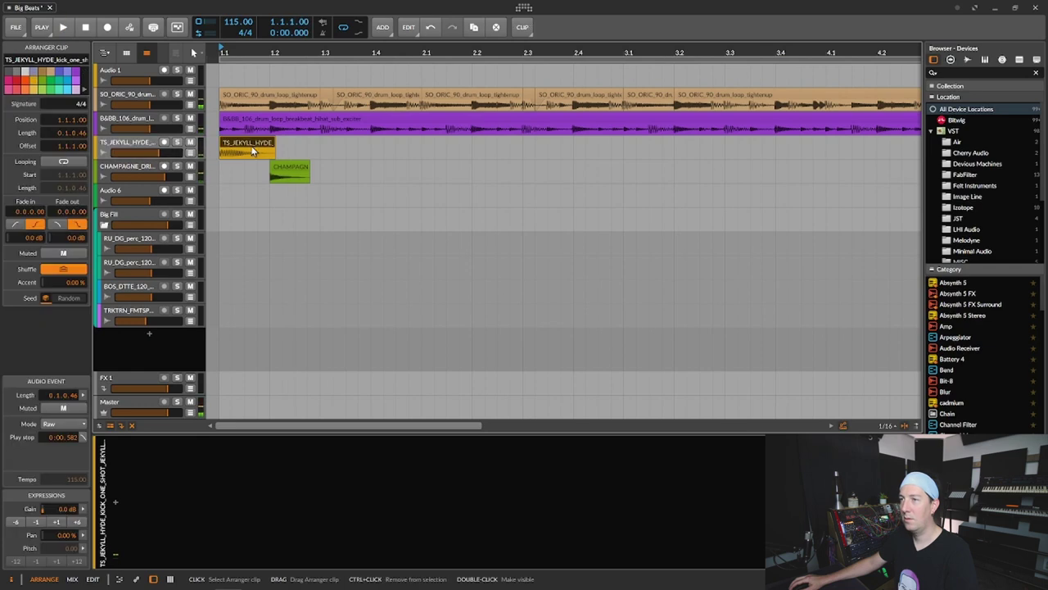
Move the CHAMPAGNE_DRIP snare clip onto Audio 6, solo that track and raise its volume while auditioning it.
{"action": "left_click_drag", "start_coordinate": [289, 172], "coordinate": [289, 195]}
{"action": "left_click", "coordinate": [178, 190]}
{"action": "key", "text": "space"}
{"action": "left_click_drag", "start_coordinate": [150, 201], "coordinate": [166, 199]}
{"action": "key", "text": "space"}
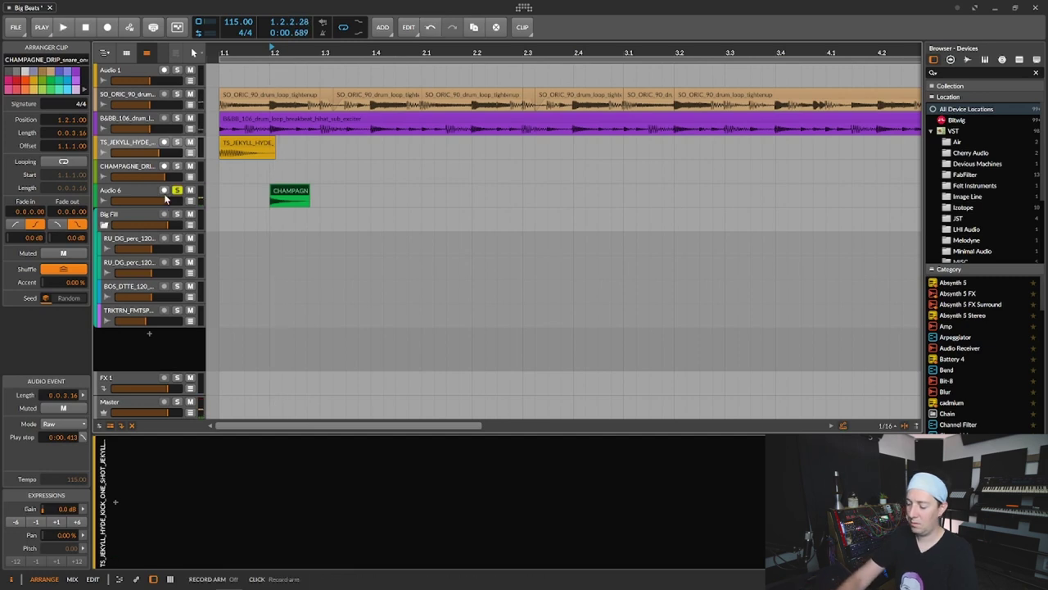
Replay the soloed snare from bar 1, and unsolo Audio 6 to hear it with the drum loops.
{"action": "left_click", "coordinate": [216, 172]}
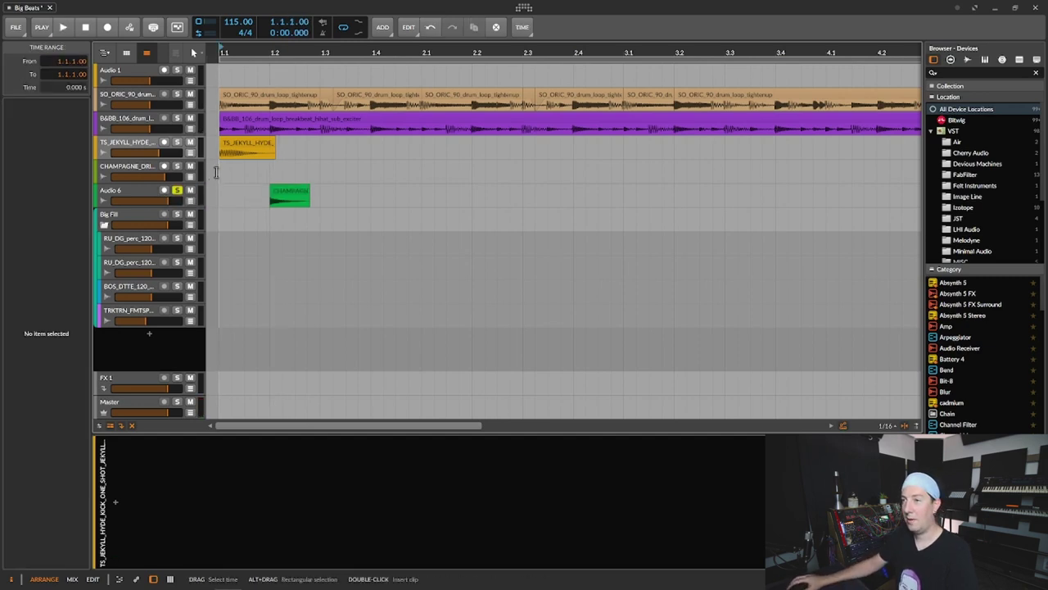
{"action": "key", "text": "space"}
{"action": "key", "text": "space"}
{"action": "left_click", "coordinate": [177, 190]}
{"action": "key", "text": "space"}
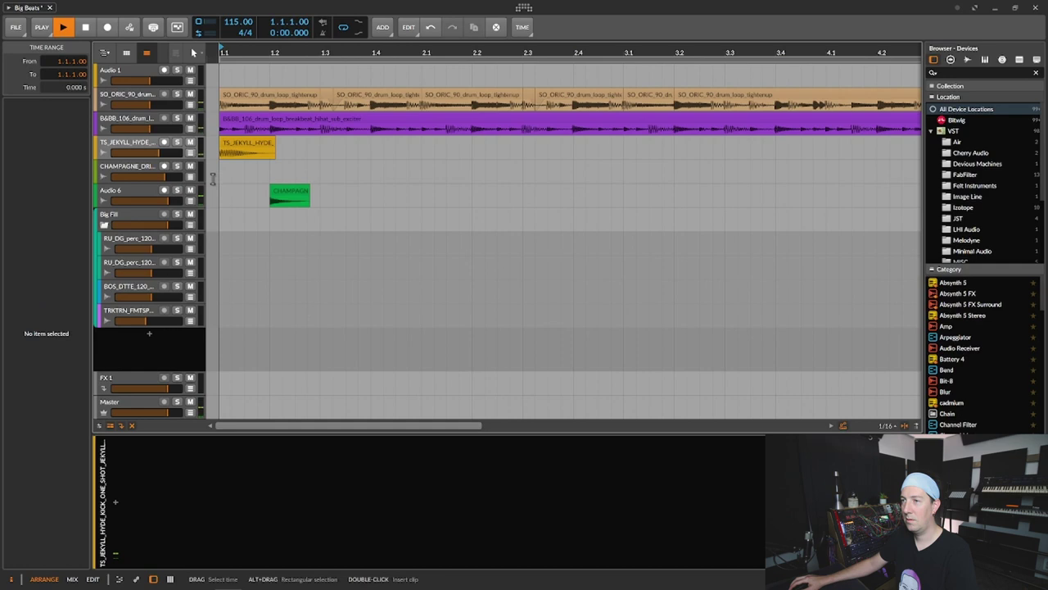
Shorten the TS_JEKYLL_HYDE kick clip to one beat and place a copy at about 1.2.3.
{"action": "left_click", "coordinate": [245, 144]}
{"action": "key", "text": "space"}
{"action": "left_click_drag", "start_coordinate": [272, 144], "coordinate": [347, 145]}
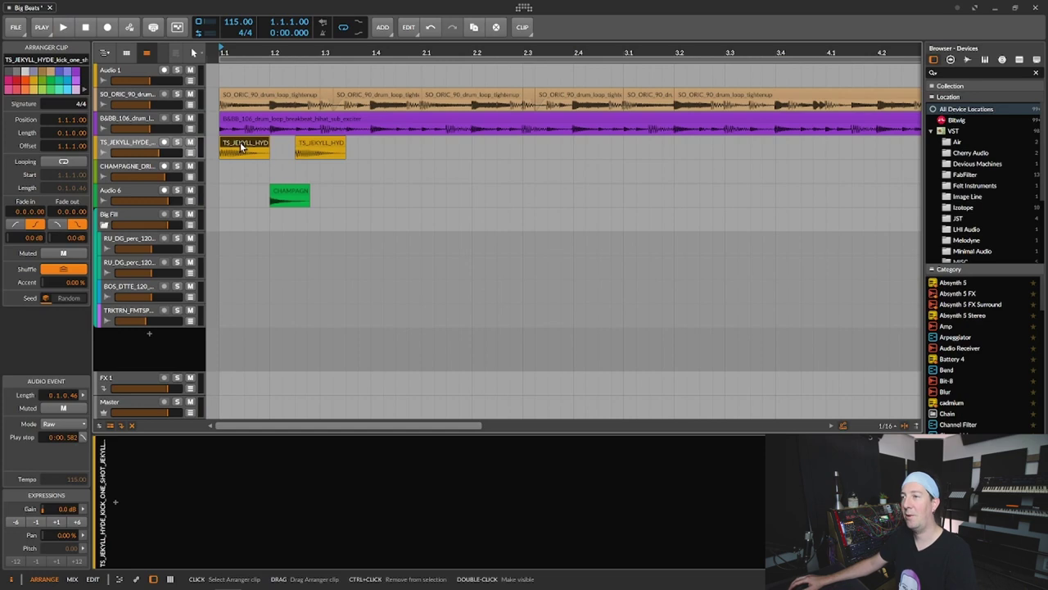
Repeatedly duplicate the half-bar range from 1.1.1 on Audio 6 so the snare lands on beats 2 and 4 throughout the loop.
{"action": "left_click_drag", "start_coordinate": [221, 197], "coordinate": [317, 199]}
{"action": "left_click_drag", "start_coordinate": [319, 52], "coordinate": [314, 112]}
{"action": "key", "text": "ctrl+d"}
{"action": "key", "text": "ctrl+d"}
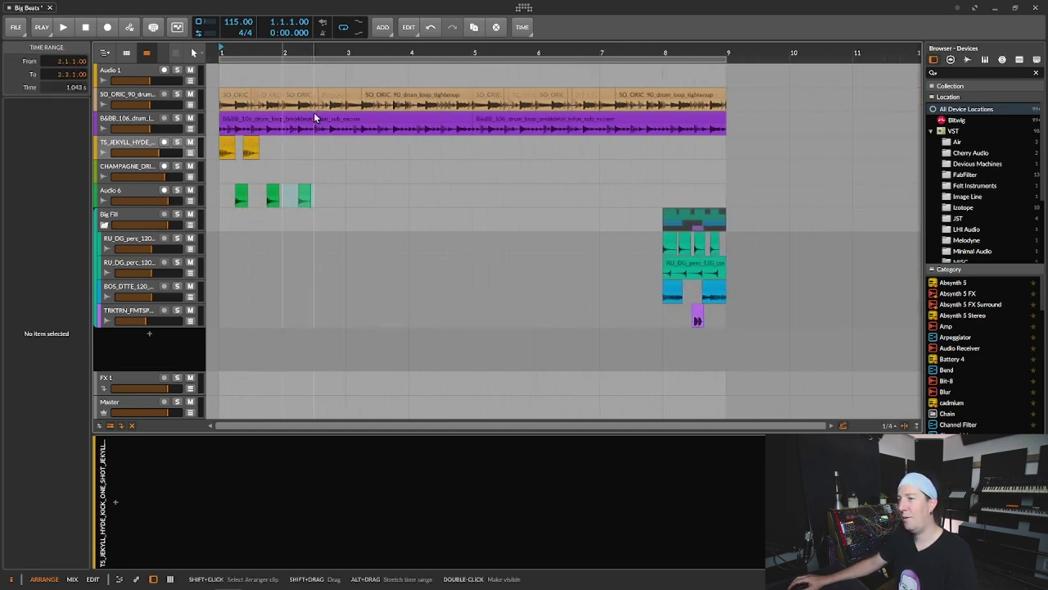
{"action": "key", "text": "ctrl+d"}
{"action": "key", "text": "ctrl+d"}
{"action": "key", "text": "ctrl+d"}
{"action": "key", "text": "ctrl+d"}
{"action": "key", "text": "ctrl+d"}
{"action": "key", "text": "ctrl+d"}
{"action": "key", "text": "ctrl+d"}
{"action": "key", "text": "ctrl+d"}
{"action": "key", "text": "ctrl+d"}
{"action": "key", "text": "ctrl+d"}
{"action": "key", "text": "ctrl+d"}
{"action": "key", "text": "ctrl+d"}
{"action": "key", "text": "ctrl+d"}
Change the TS_JEKYLL_HYDE kick clip's stretch mode to Raw and play it from bar 1.
{"action": "left_click", "coordinate": [223, 172]}
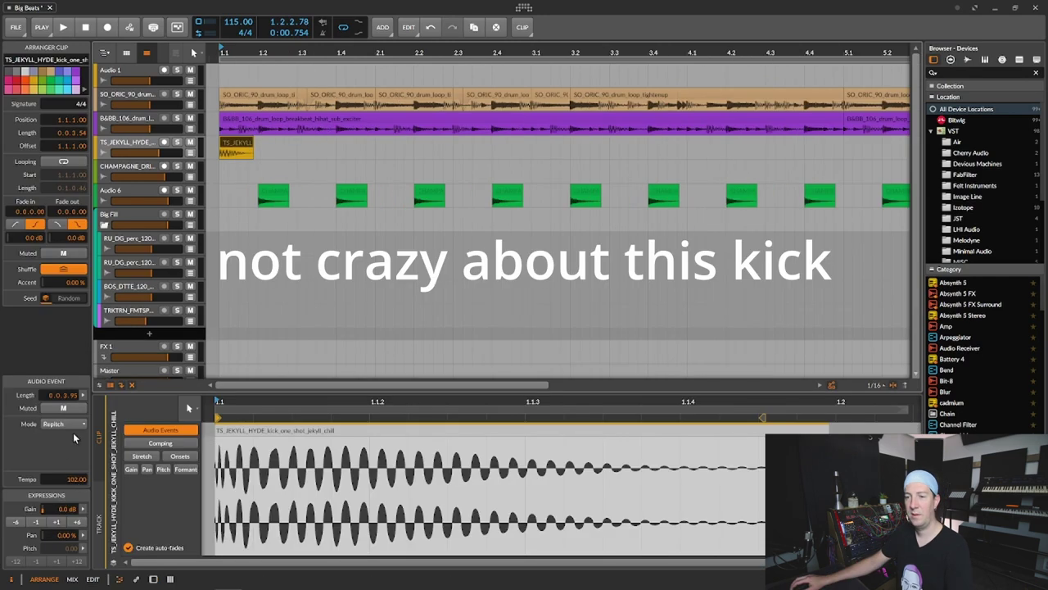
{"action": "left_click", "coordinate": [77, 425]}
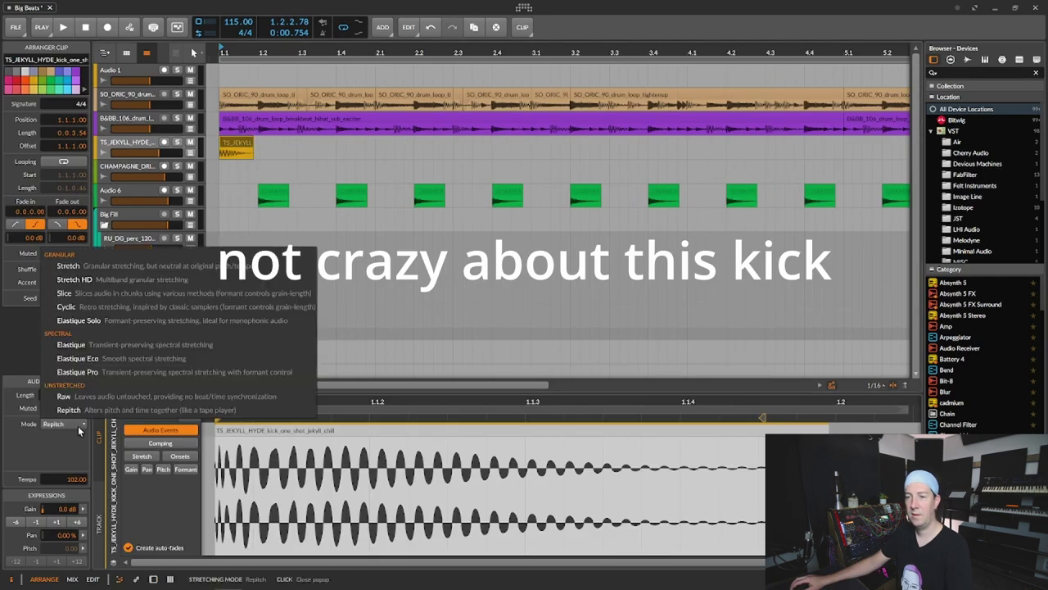
{"action": "left_click", "coordinate": [109, 396]}
{"action": "key", "text": "space"}
{"action": "key", "text": "space"}
{"action": "key", "text": "space"}
{"action": "key", "text": "space"}
Delete the TS_JEKYLL_HYDE kick clip at bar 1.
{"action": "left_click", "coordinate": [243, 145]}
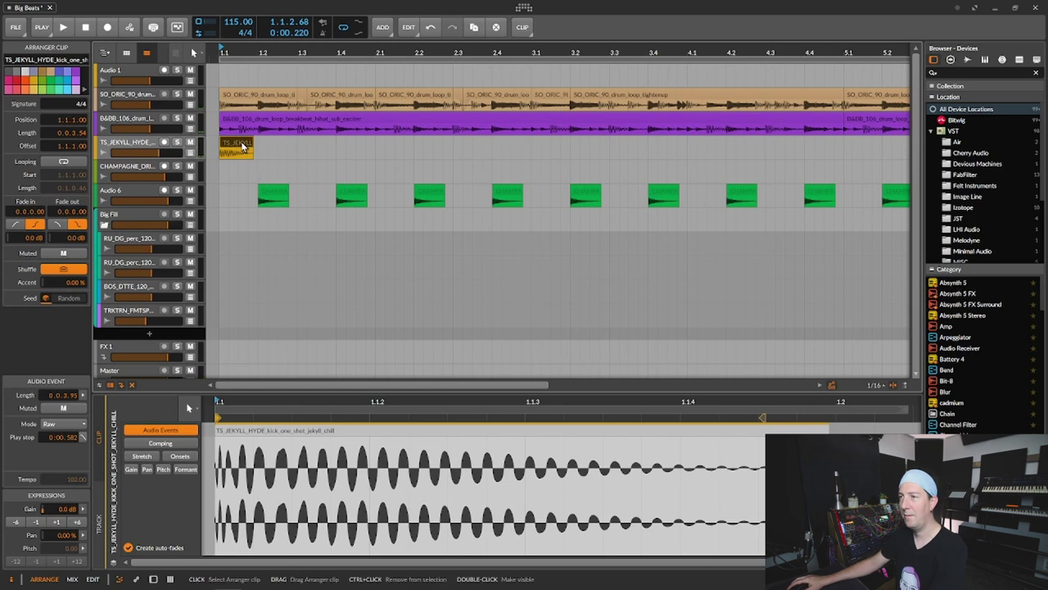
{"action": "key", "text": "Delete"}
{"action": "mouse_move", "coordinate": [379, 582]}
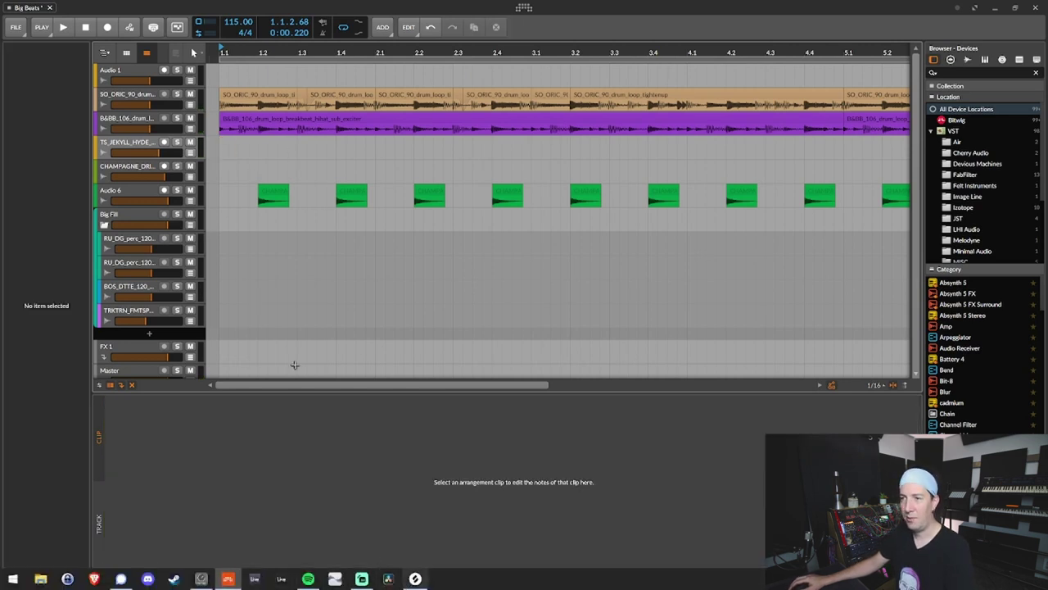
Browse the sample library and expand the Billegal Sounds folder under Ableton Samples to look through its packs.
{"action": "left_click", "coordinate": [966, 60]}
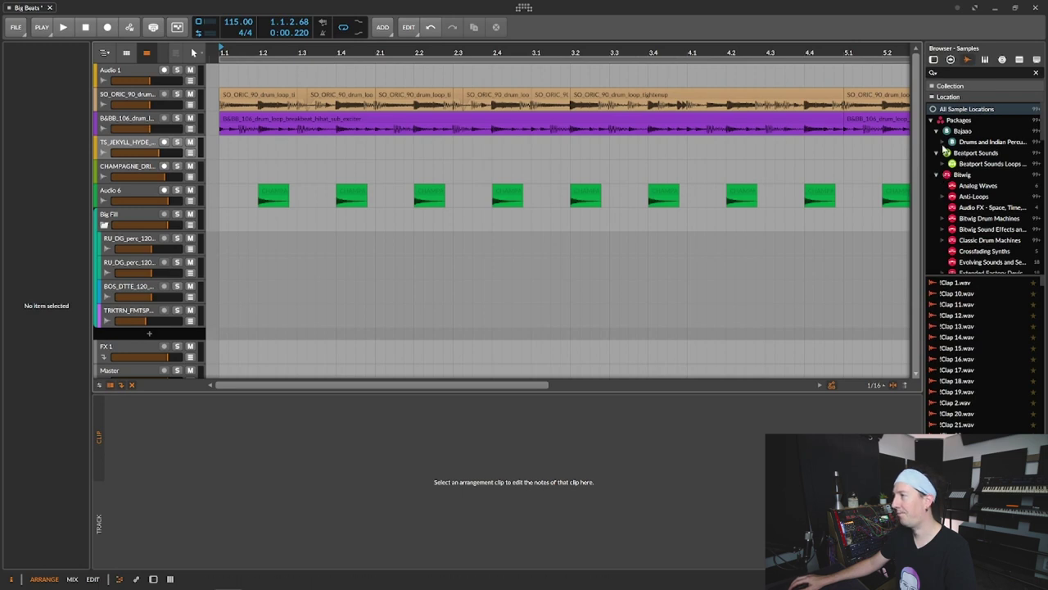
{"action": "left_click", "coordinate": [933, 120]}
{"action": "left_click", "coordinate": [940, 176]}
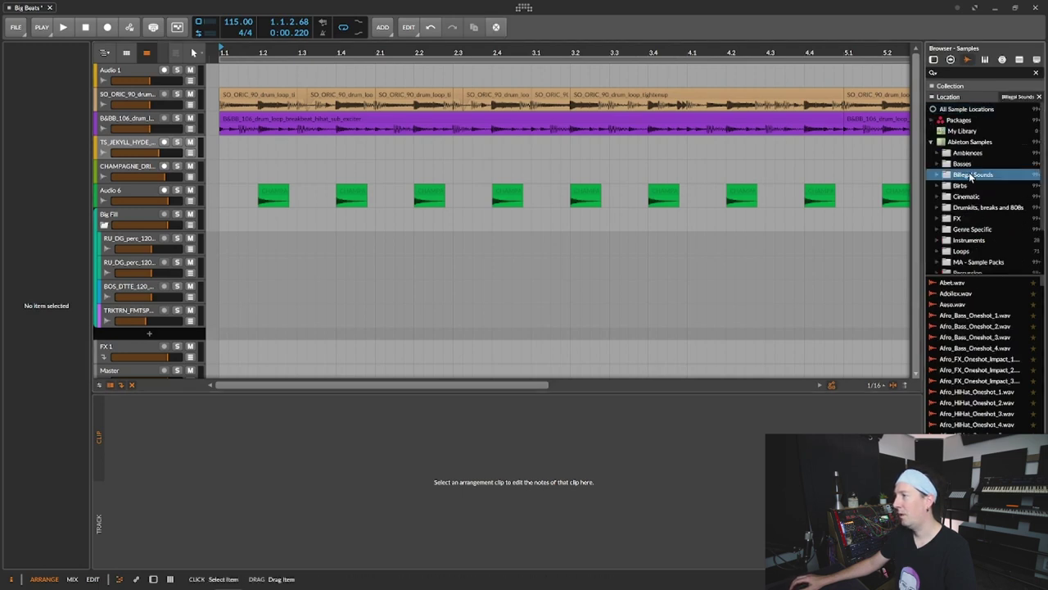
{"action": "left_click", "coordinate": [937, 175]}
{"action": "scroll", "coordinate": [965, 215], "scroll_direction": "down", "scroll_amount": 6}
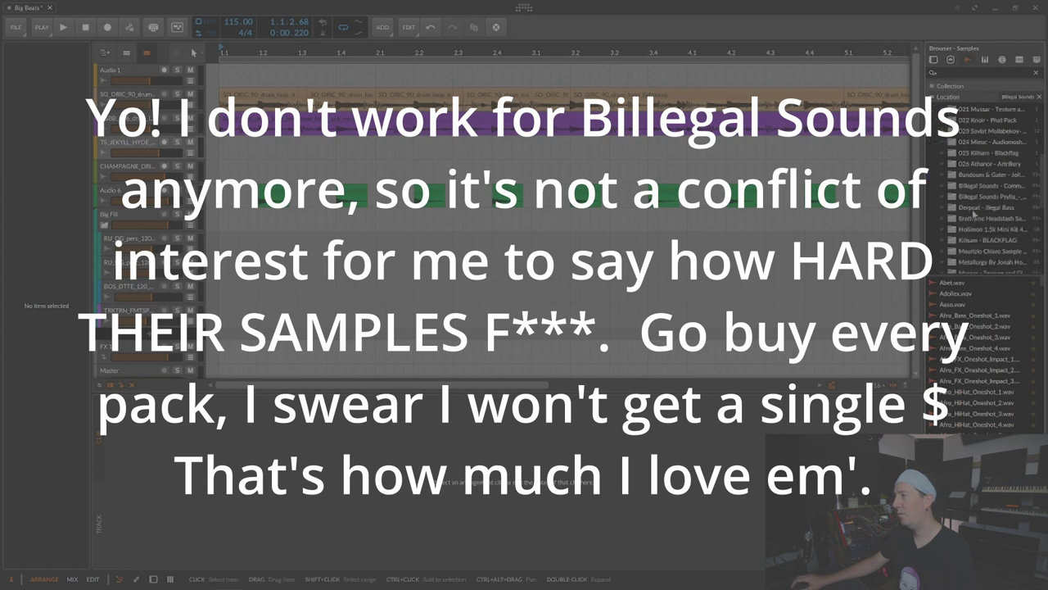
{"action": "scroll", "coordinate": [969, 221], "scroll_direction": "down", "scroll_amount": 4}
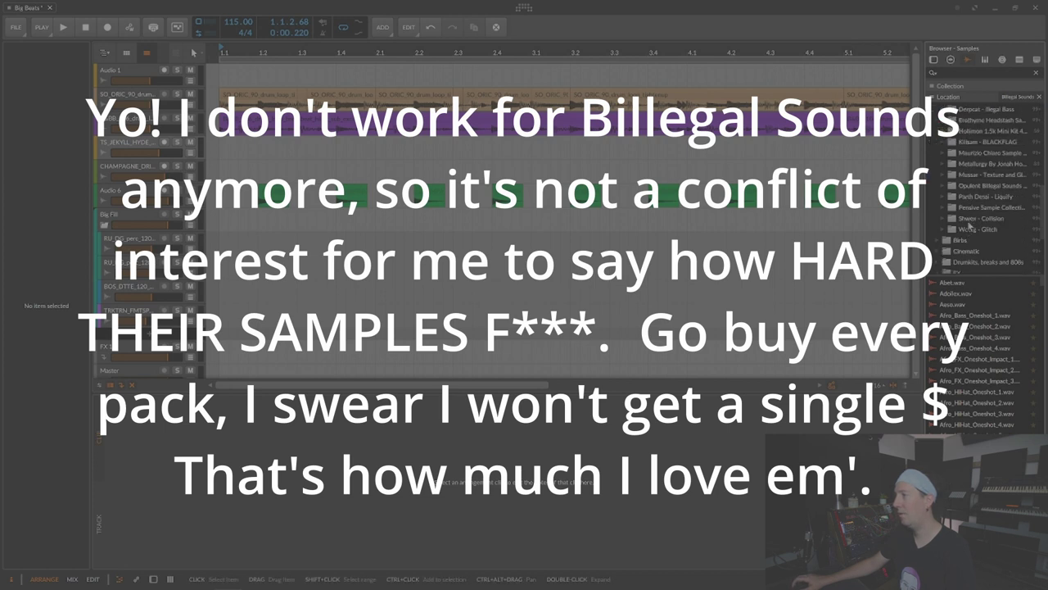
{"action": "scroll", "coordinate": [975, 210], "scroll_direction": "up", "scroll_amount": 1}
{"action": "scroll", "coordinate": [976, 231], "scroll_direction": "up", "scroll_amount": 5}
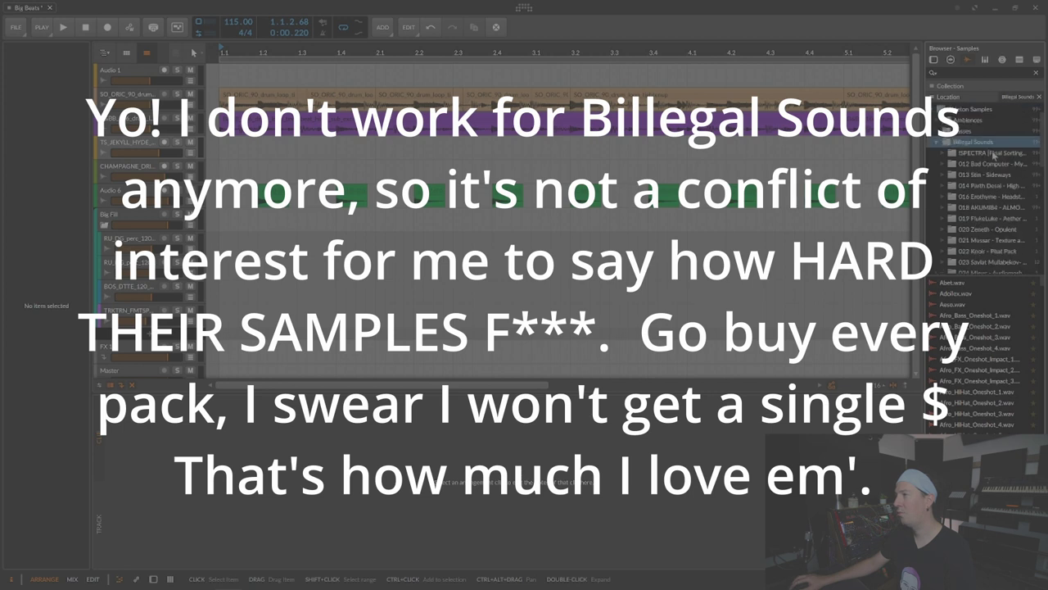
Open the Kicks folder of the !SPECTRA pack, inside AUDIO, DRUMS, MEAT.
{"action": "left_click", "coordinate": [993, 154]}
{"action": "left_click", "coordinate": [944, 154]}
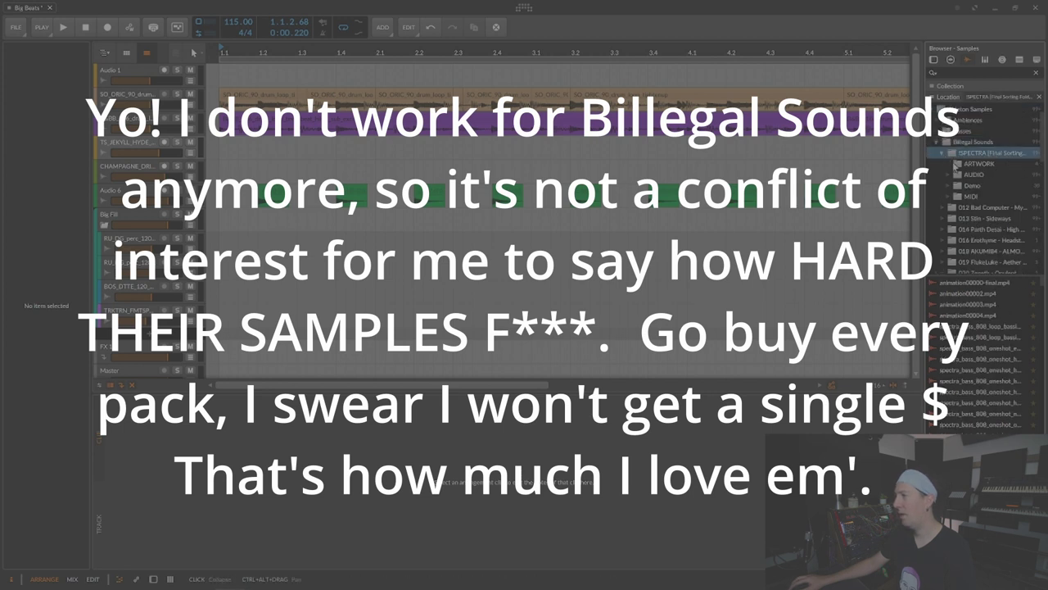
{"action": "left_click", "coordinate": [949, 175]}
{"action": "left_click", "coordinate": [955, 207]}
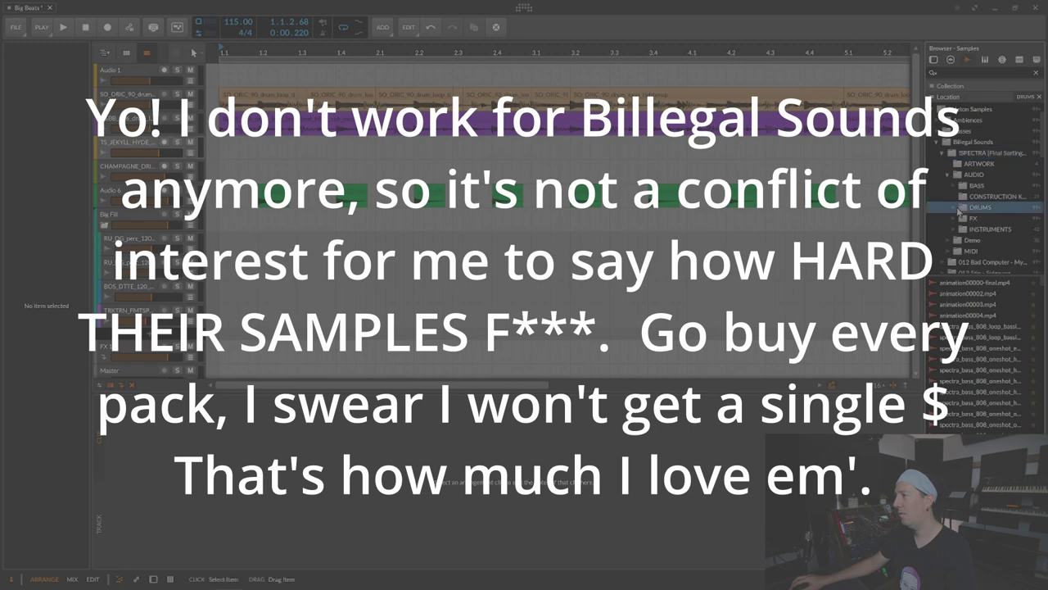
{"action": "left_click", "coordinate": [968, 219]}
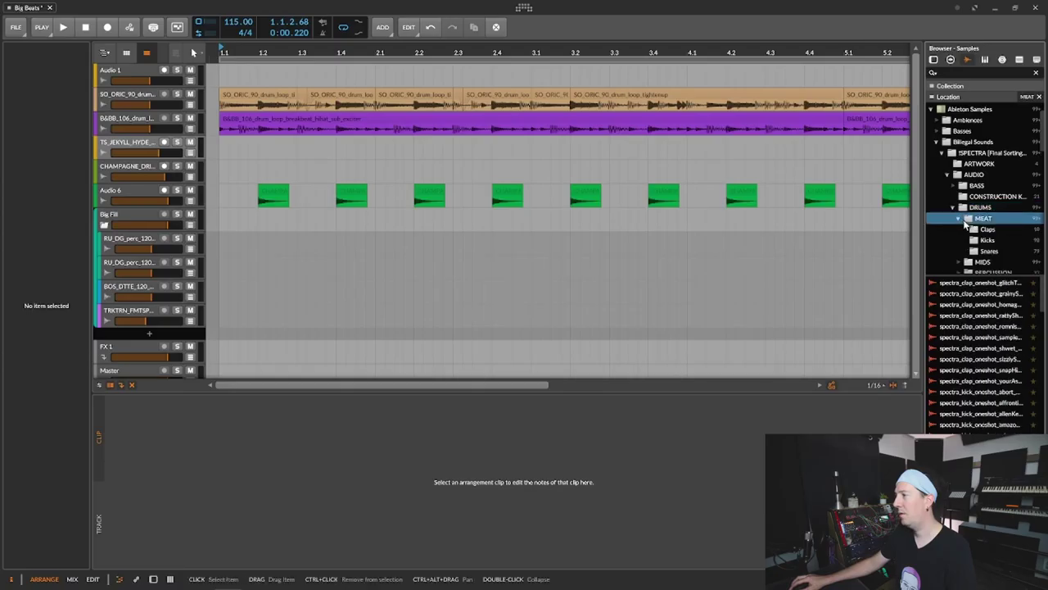
{"action": "left_click", "coordinate": [963, 218]}
{"action": "left_click", "coordinate": [988, 240]}
Audition the Spectra kick one-shots one by one, from abort through blame.
{"action": "left_click", "coordinate": [998, 283]}
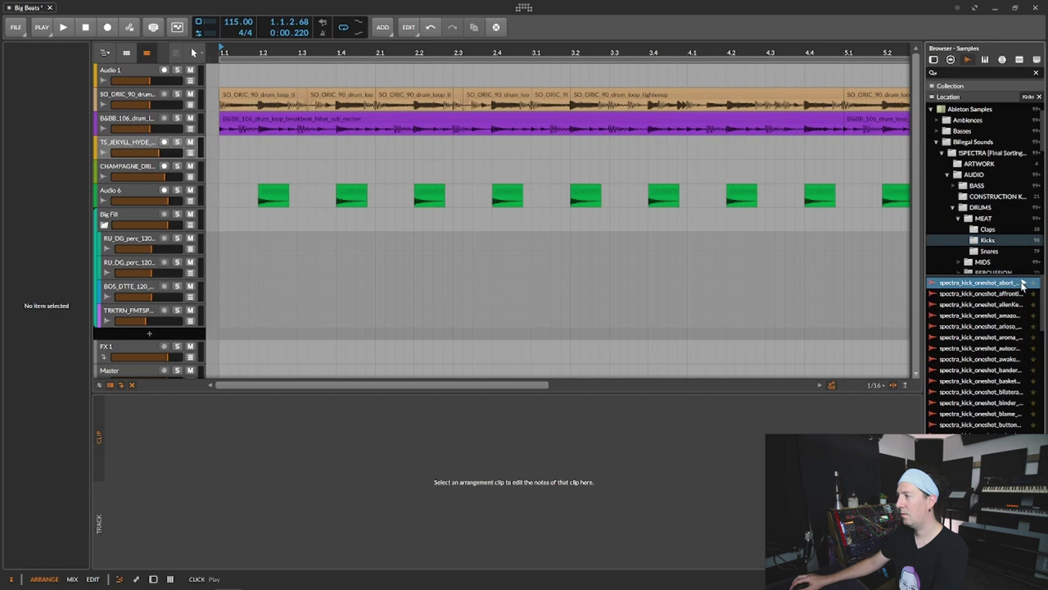
{"action": "left_click", "coordinate": [999, 293]}
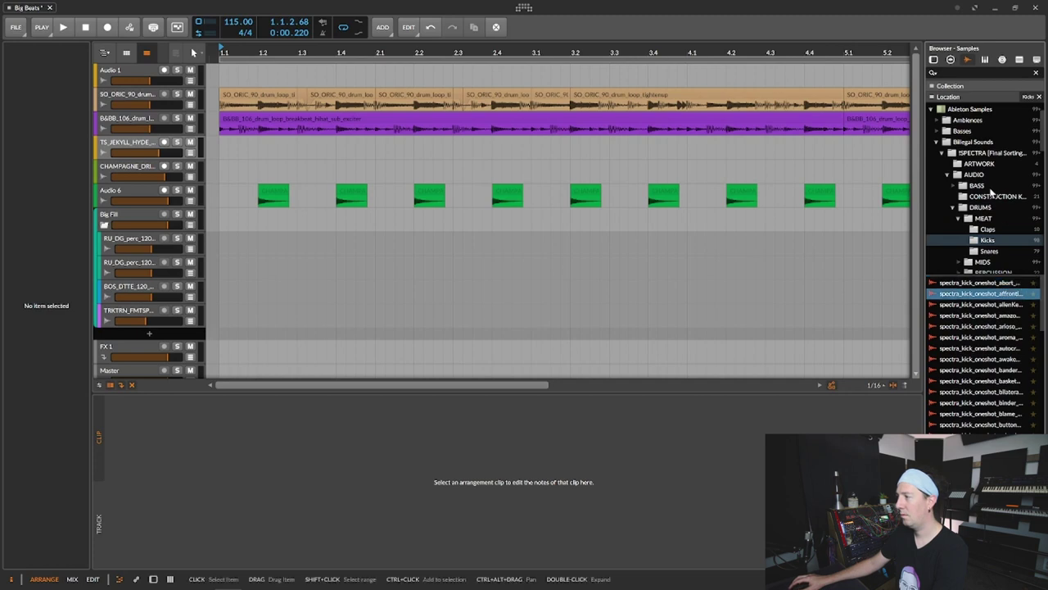
{"action": "left_click", "coordinate": [1023, 306]}
{"action": "left_click", "coordinate": [1024, 316]}
{"action": "left_click", "coordinate": [1024, 326]}
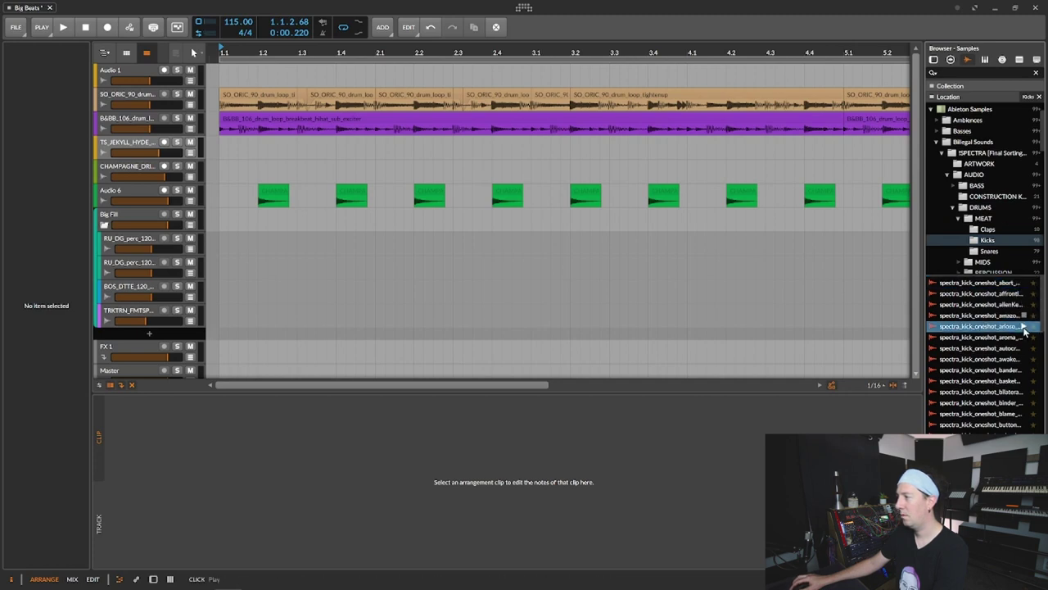
{"action": "left_click", "coordinate": [1024, 337]}
{"action": "left_click", "coordinate": [1024, 349]}
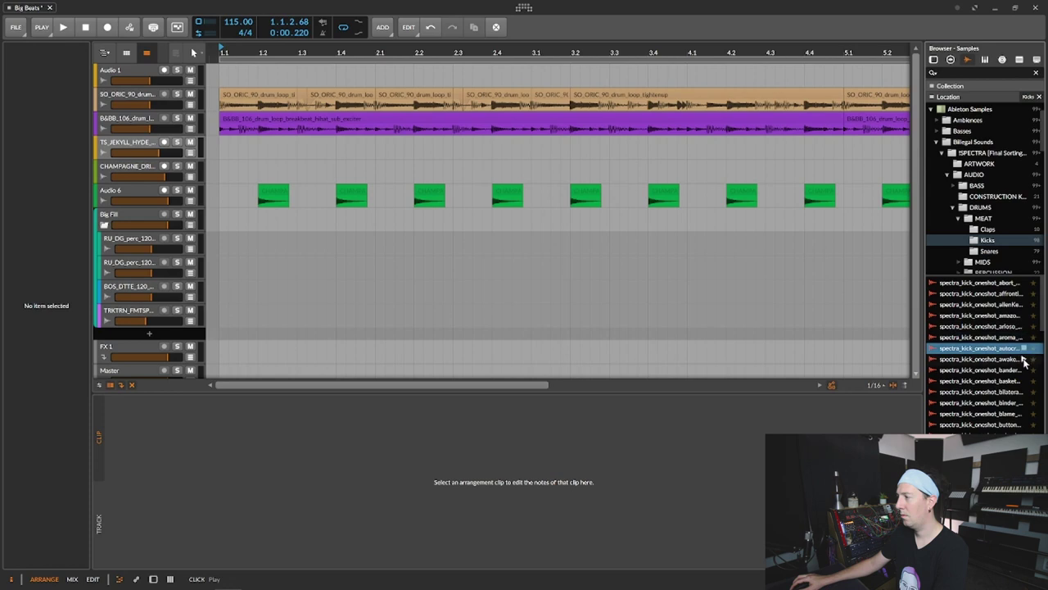
{"action": "left_click", "coordinate": [1023, 359]}
{"action": "left_click", "coordinate": [1023, 369]}
{"action": "left_click", "coordinate": [1023, 381]}
{"action": "left_click", "coordinate": [1024, 393]}
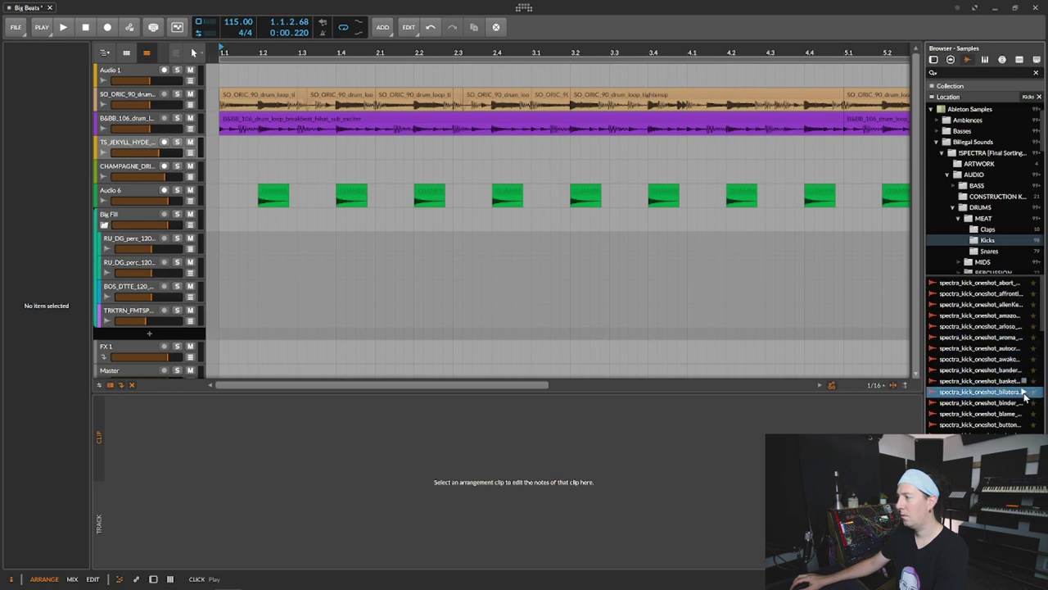
{"action": "left_click", "coordinate": [1025, 403]}
{"action": "left_click", "coordinate": [1024, 414]}
Place the spectra_kick_oneshot_binder_F# sample at bar 1 on the TS_JEKYLL_HYDE track and play it with the beat.
{"action": "left_click", "coordinate": [1022, 403]}
{"action": "left_click_drag", "start_coordinate": [999, 403], "coordinate": [221, 148]}
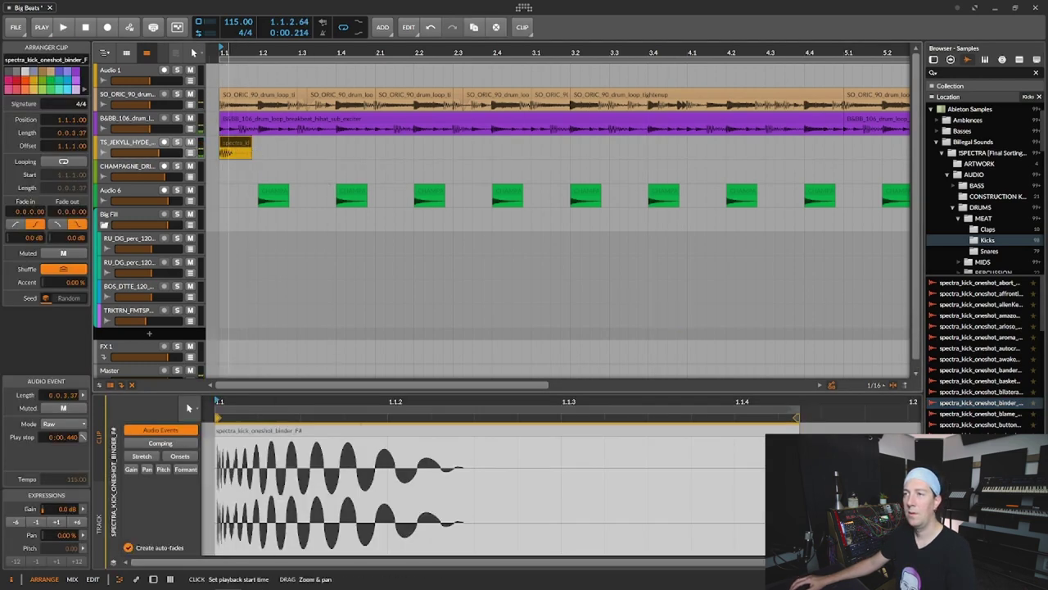
{"action": "scroll", "coordinate": [278, 115], "scroll_direction": "up", "scroll_amount": 4}
{"action": "key", "text": "space"}
{"action": "key", "text": "space"}
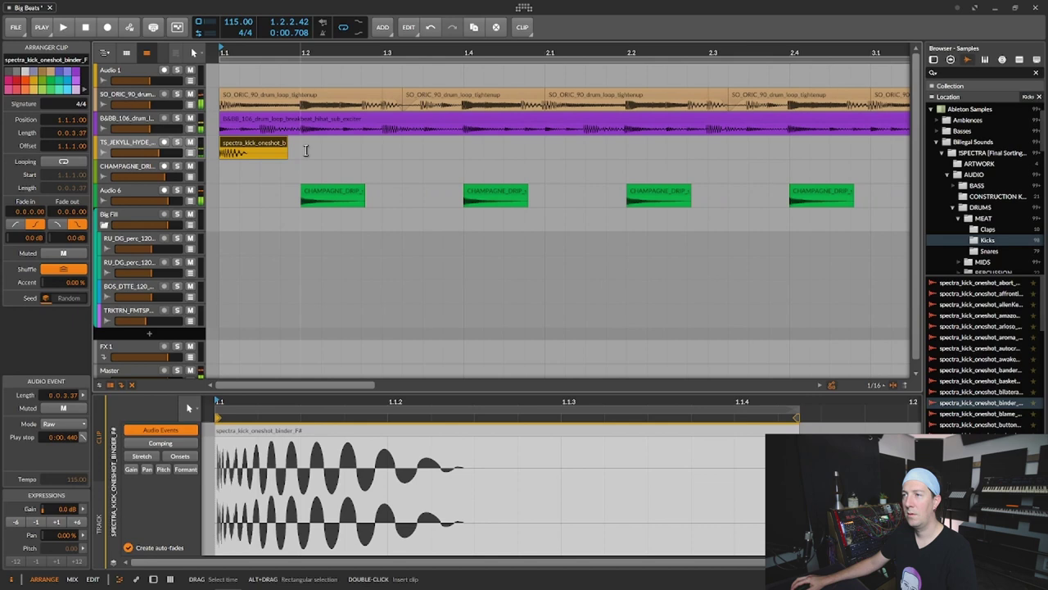
Duplicate the kick clip on the TS_JEKYLL_HYDE track to 1.2.2 and 1.2.4, playing the groove from bar 1.
{"action": "left_click_drag", "start_coordinate": [323, 152], "coordinate": [219, 150]}
{"action": "key", "text": "ctrl+d"}
{"action": "left_click", "coordinate": [227, 146]}
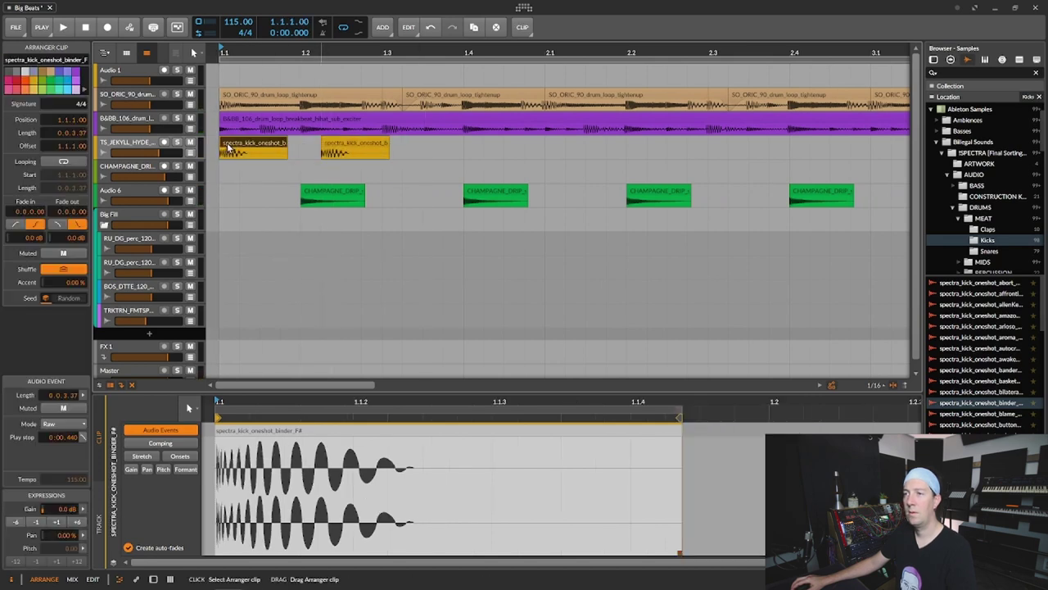
{"action": "key", "text": "space"}
{"action": "left_click_drag", "start_coordinate": [341, 149], "coordinate": [342, 149]}
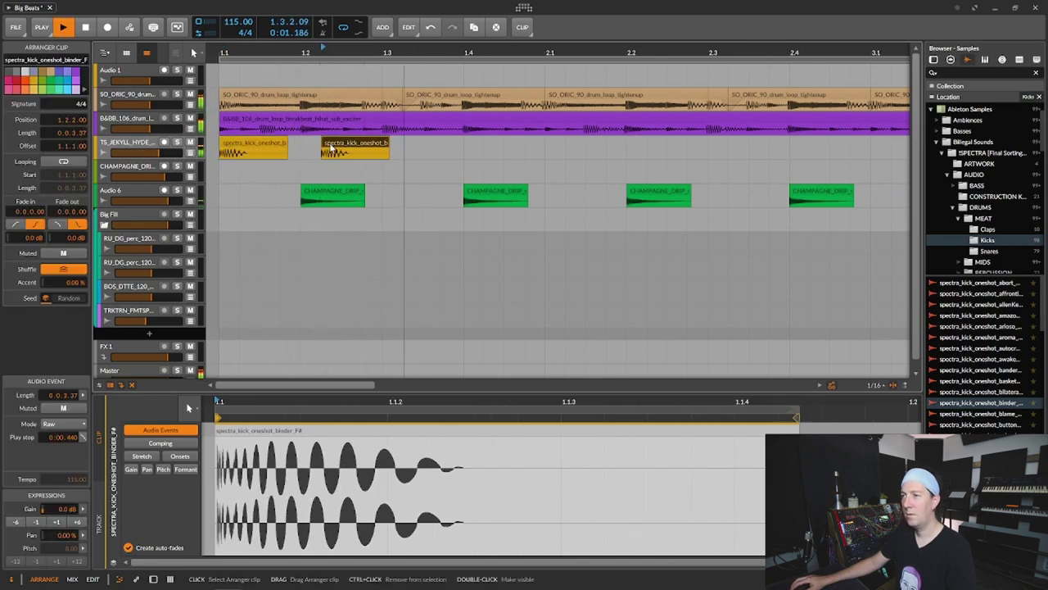
{"action": "key", "text": "ctrl+d"}
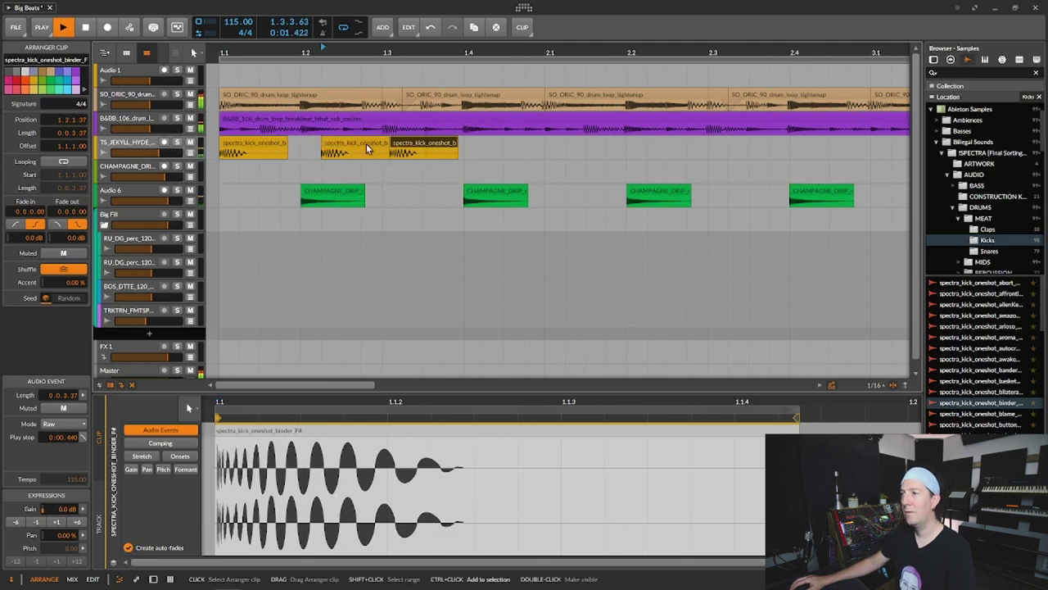
{"action": "left_click_drag", "start_coordinate": [414, 144], "coordinate": [388, 144]}
{"action": "left_click", "coordinate": [254, 145]}
{"action": "key", "text": "space"}
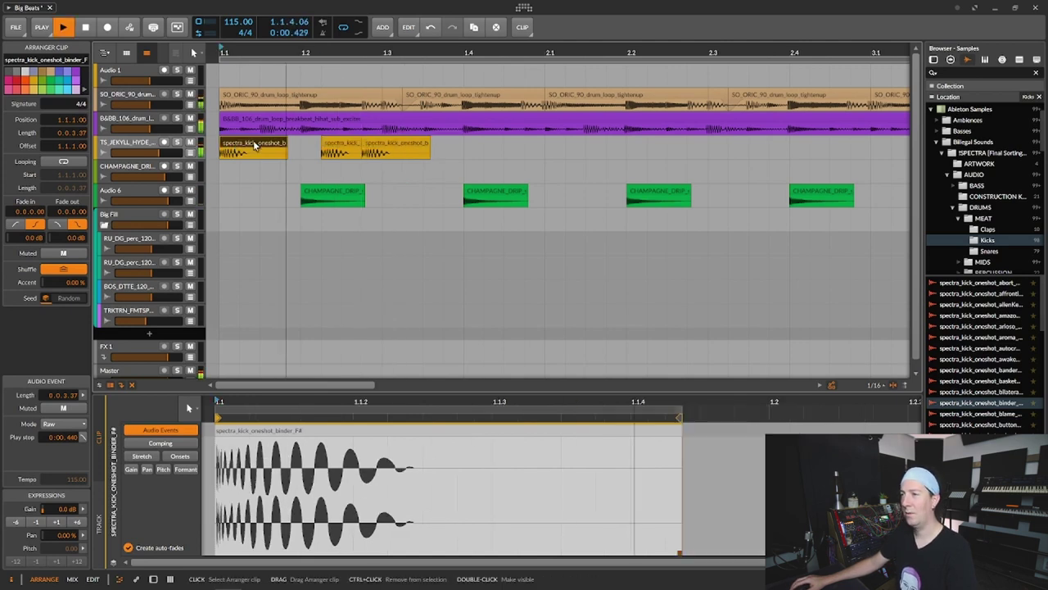
Add another copy of the kick at 1.3.1 and play the pattern from the start of bar 1.
{"action": "left_click", "coordinate": [391, 146]}
{"action": "key", "text": "space"}
{"action": "key", "text": "ctrl+d"}
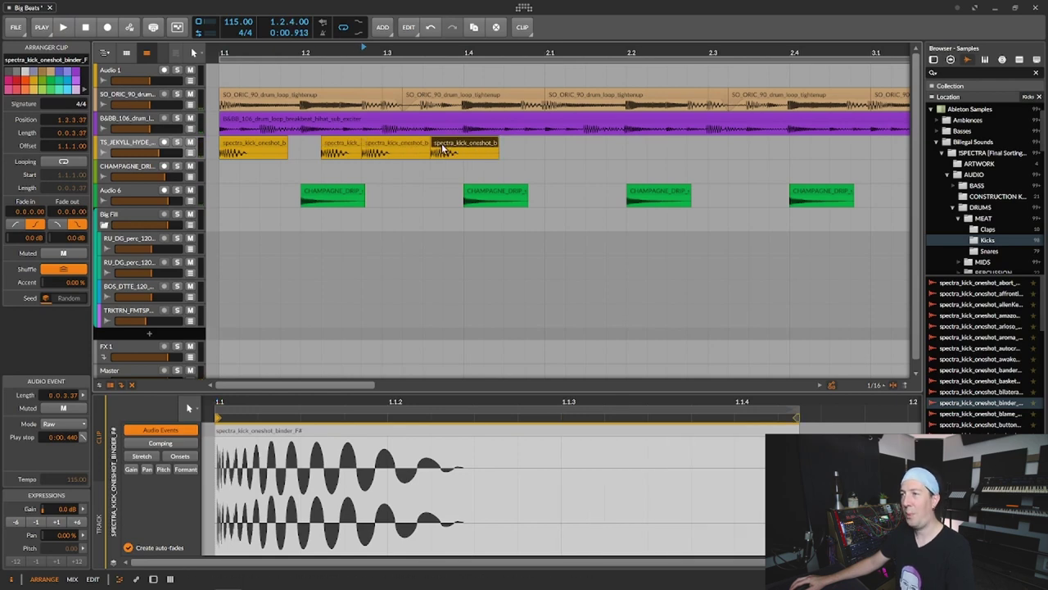
{"action": "key", "text": "Delete"}
{"action": "left_click", "coordinate": [266, 141]}
{"action": "key", "text": "space"}
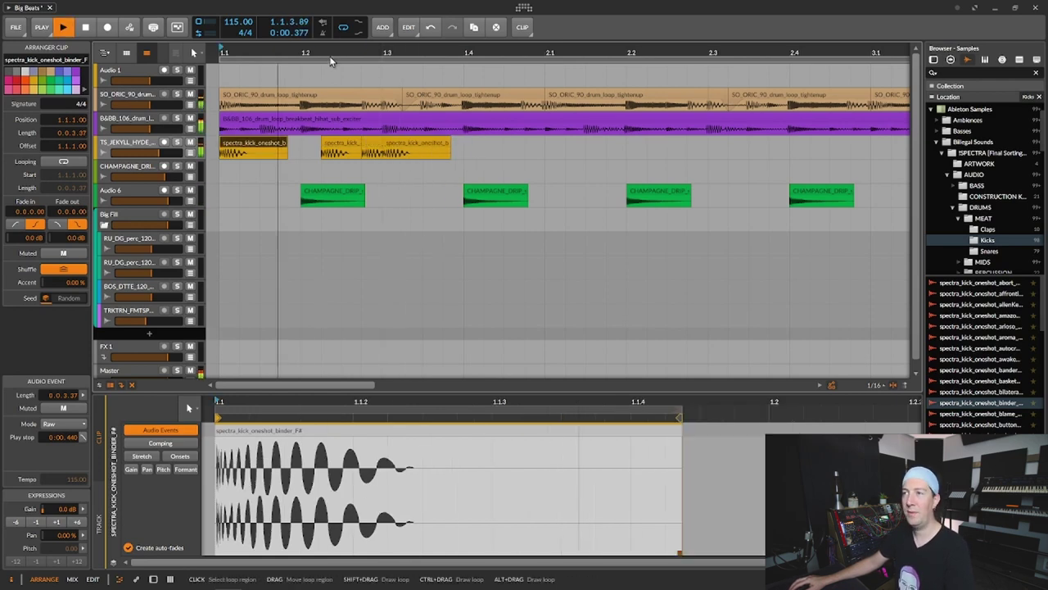
Duplicate the kick to 1.4.2 and to the start of bar 2, checking it against the loops.
{"action": "left_click_drag", "start_coordinate": [346, 56], "coordinate": [345, 33]}
{"action": "left_click", "coordinate": [308, 143]}
{"action": "key", "text": "ctrl+d"}
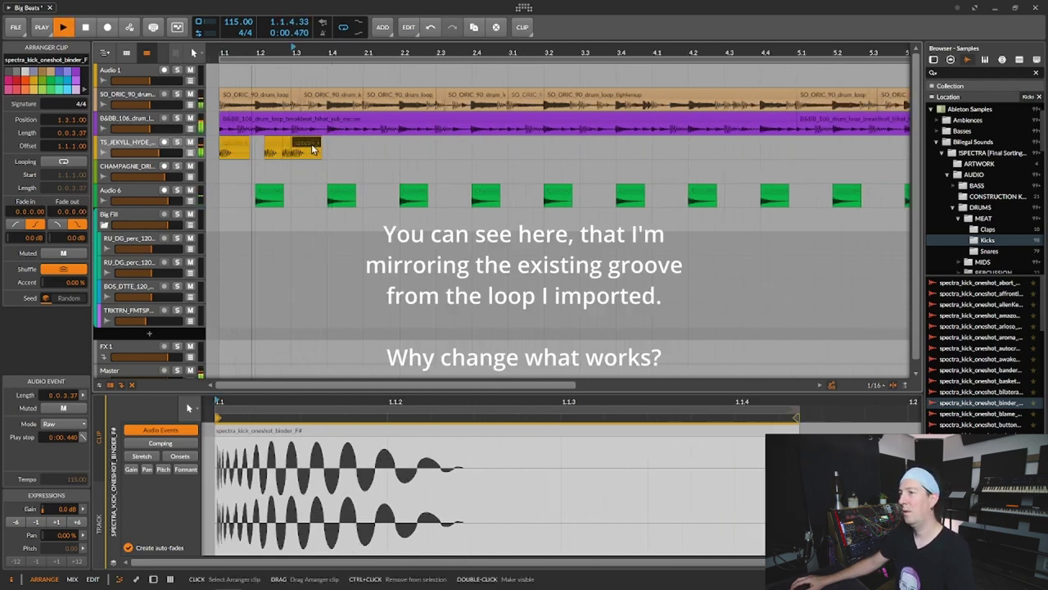
{"action": "left_click_drag", "start_coordinate": [339, 142], "coordinate": [344, 144]}
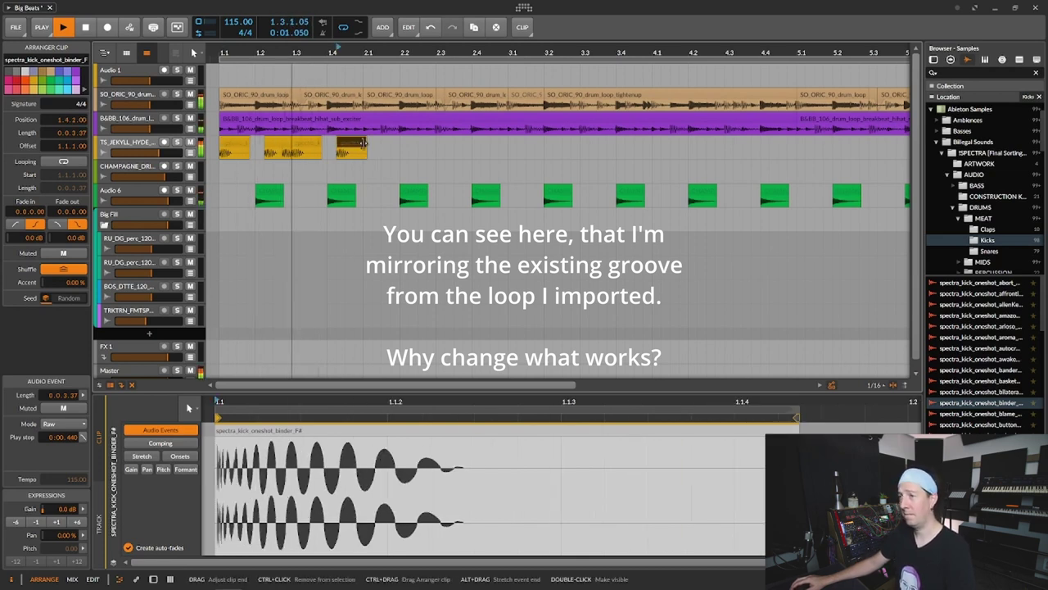
{"action": "key", "text": "ctrl+d"}
{"action": "key", "text": "space"}
{"action": "key", "text": "space"}
{"action": "left_click_drag", "start_coordinate": [381, 143], "coordinate": [377, 144]}
Duplicate the one-bar kick pattern into bar 2 and add an extra kick at 2.4.4.
{"action": "left_click_drag", "start_coordinate": [219, 148], "coordinate": [368, 148]}
{"action": "key", "text": "ctrl+d"}
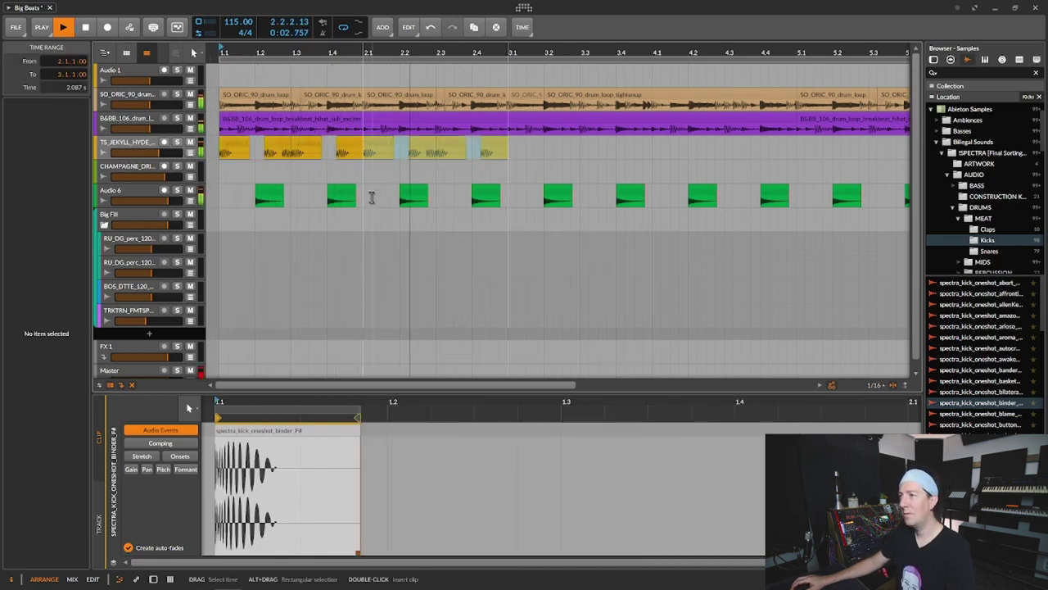
{"action": "left_click", "coordinate": [470, 148]}
{"action": "left_click", "coordinate": [494, 145]}
{"action": "mouse_move", "coordinate": [495, 145]}
{"action": "left_mouse_down"}
{"action": "mouse_move", "coordinate": [519, 148]}
{"action": "mouse_move", "coordinate": [506, 142]}
{"action": "left_mouse_up"}
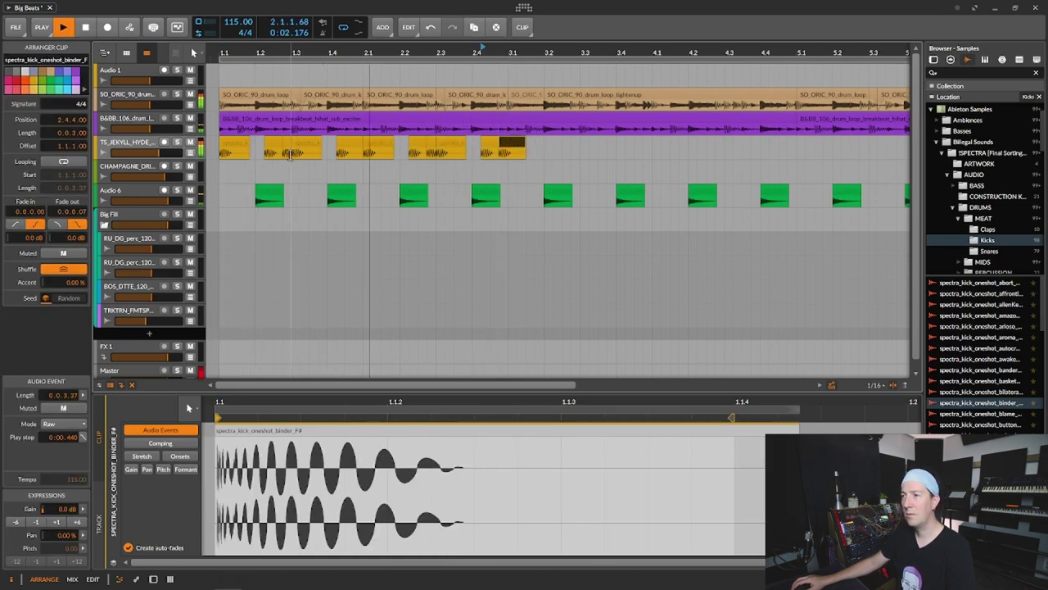
{"action": "scroll", "coordinate": [475, 147], "scroll_direction": "up", "scroll_amount": 5}
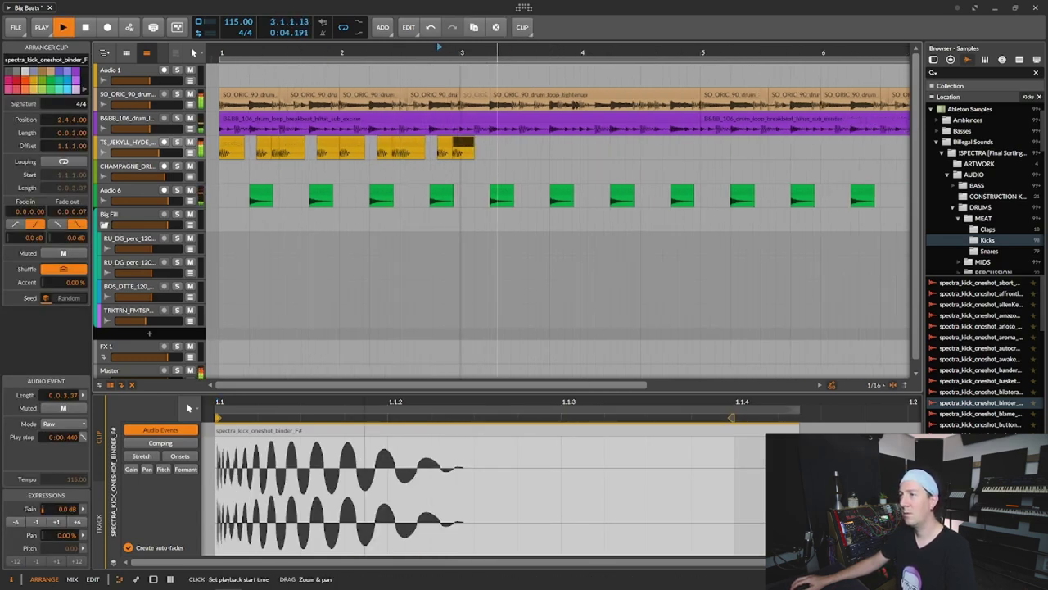
Reposition the last two kicks of the two-bar pattern to 2.4.3 and 3.1.1, then play back that section.
{"action": "key", "text": "space"}
{"action": "left_click", "coordinate": [429, 144]}
{"action": "key", "text": "space"}
{"action": "key", "text": "space"}
{"action": "mouse_move", "coordinate": [455, 144]}
{"action": "left_mouse_down"}
{"action": "mouse_move", "coordinate": [478, 146]}
{"action": "mouse_move", "coordinate": [440, 147]}
{"action": "left_mouse_up"}
{"action": "key", "text": "space"}
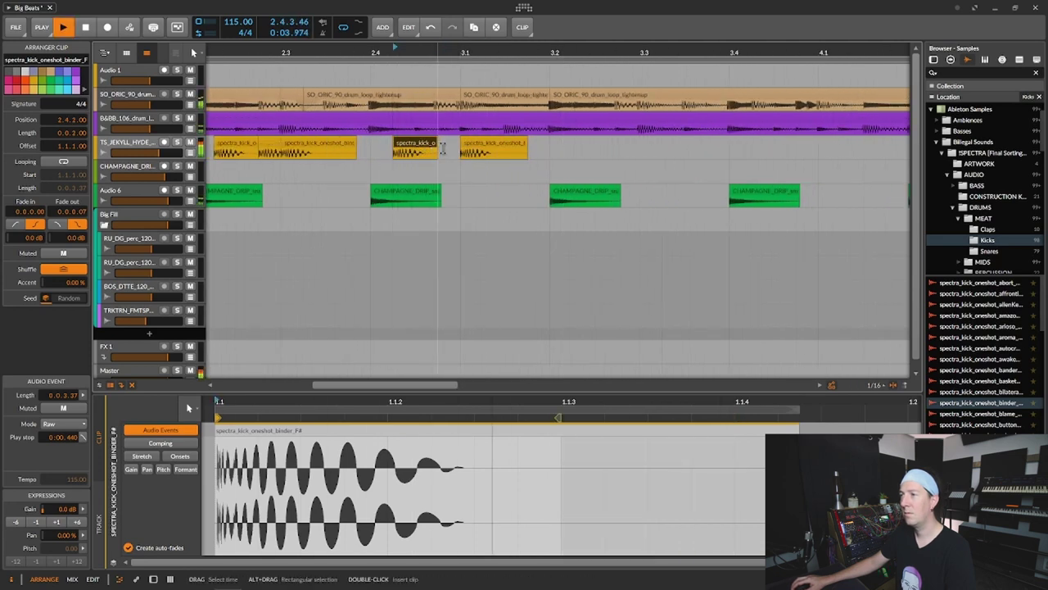
{"action": "left_click", "coordinate": [374, 153]}
{"action": "key", "text": "space"}
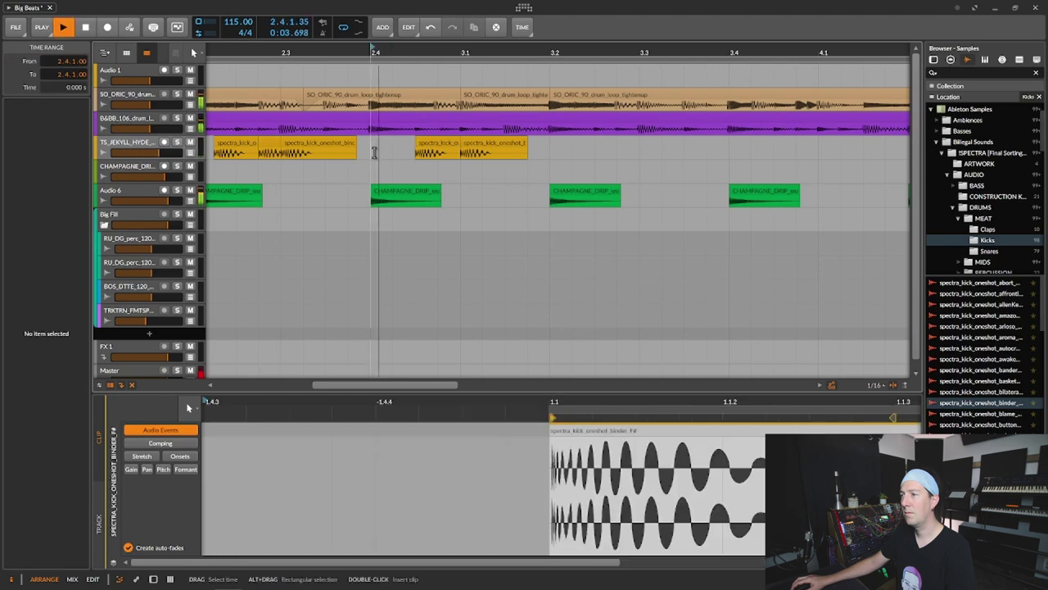
Delete the kick at 3.1.1 and repeat the two-bar kick pattern three times to fill up to bar 9.
{"action": "left_click_drag", "start_coordinate": [434, 48], "coordinate": [394, 7]}
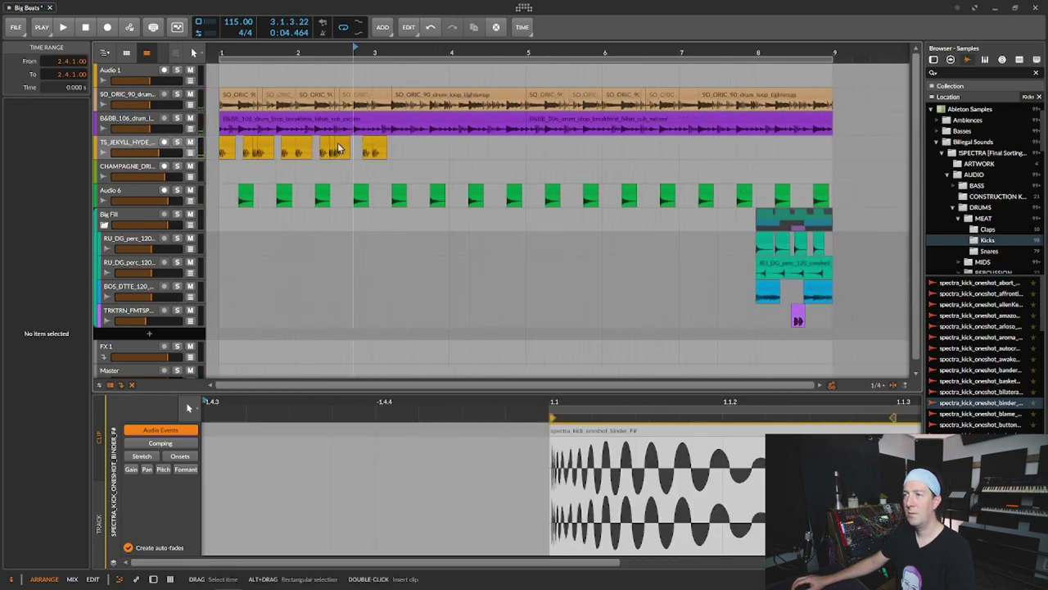
{"action": "left_click", "coordinate": [378, 147]}
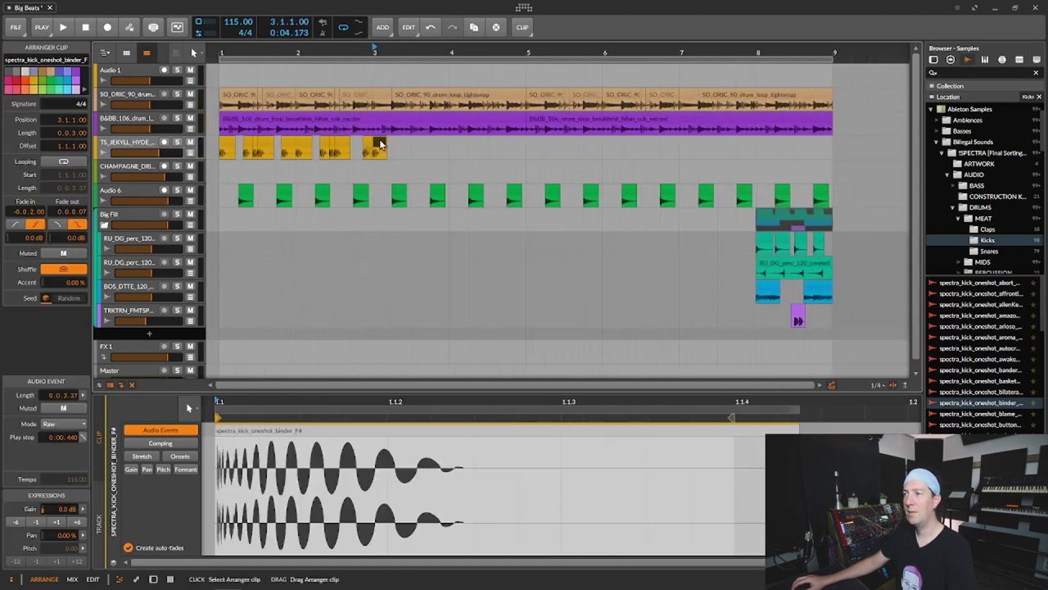
{"action": "left_click", "coordinate": [380, 142]}
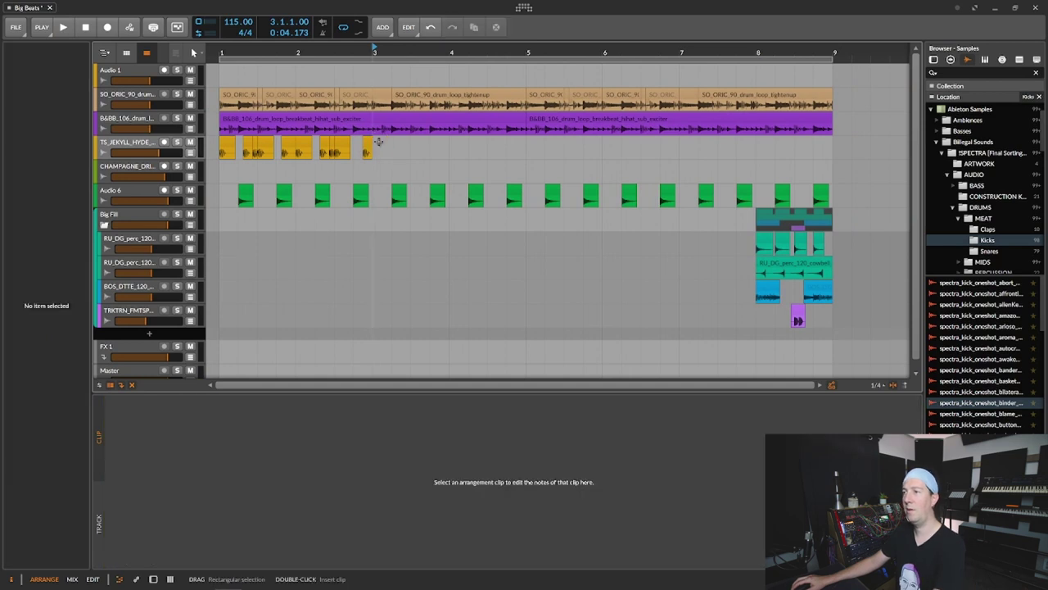
{"action": "left_click_drag", "start_coordinate": [376, 154], "coordinate": [221, 152]}
{"action": "key", "text": "ctrl+d"}
{"action": "key", "text": "ctrl+d"}
{"action": "key", "text": "ctrl+d"}
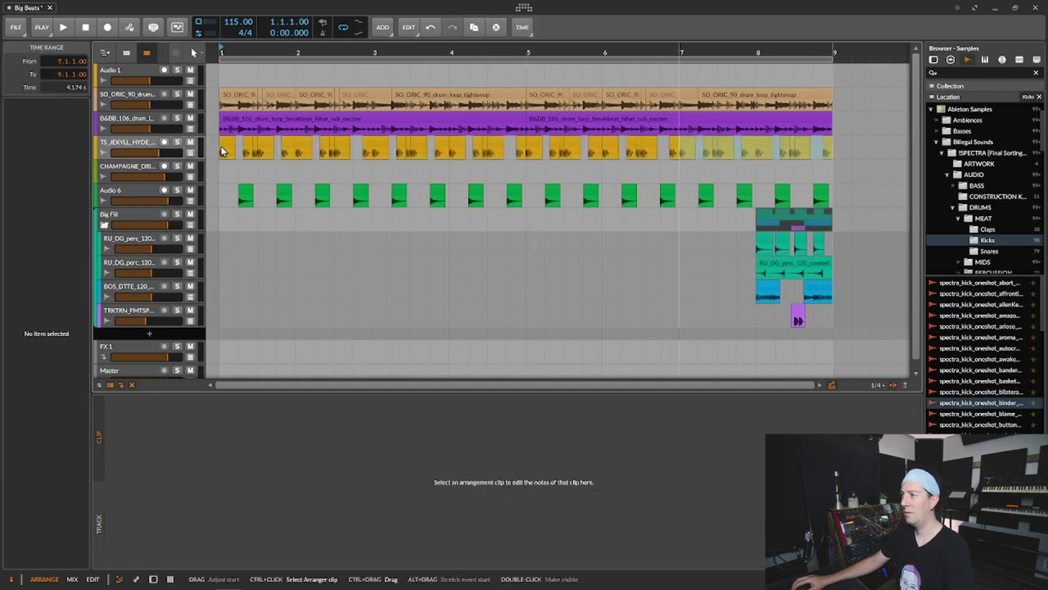
Play the beat from bar 1 and lower the TS_JEKYLL_HYDE kick track's volume to about -3.5 dB.
{"action": "left_click", "coordinate": [212, 146]}
{"action": "key", "text": "space"}
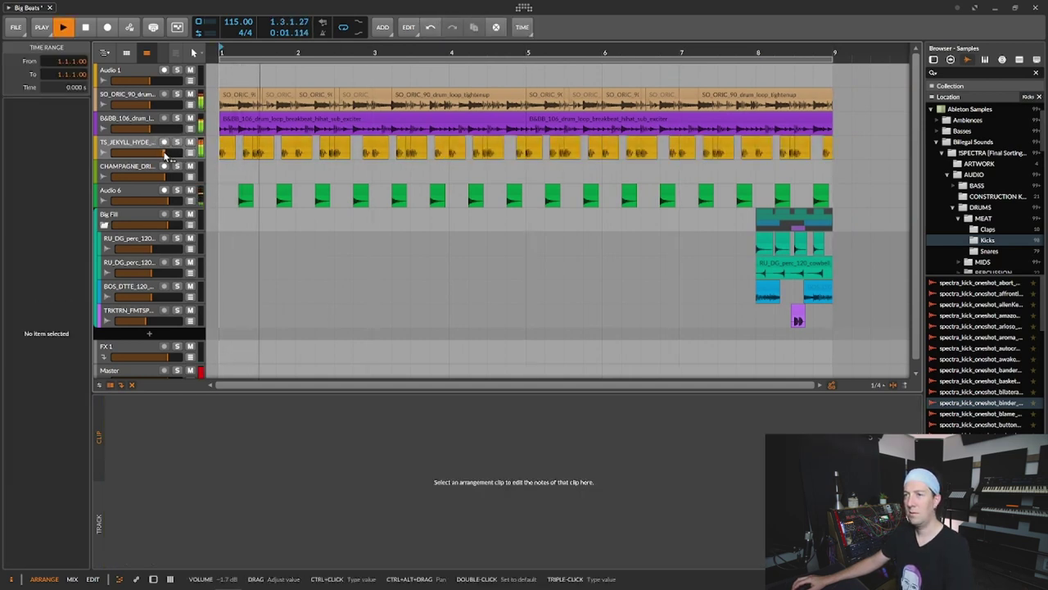
{"action": "left_click_drag", "start_coordinate": [163, 153], "coordinate": [163, 155]}
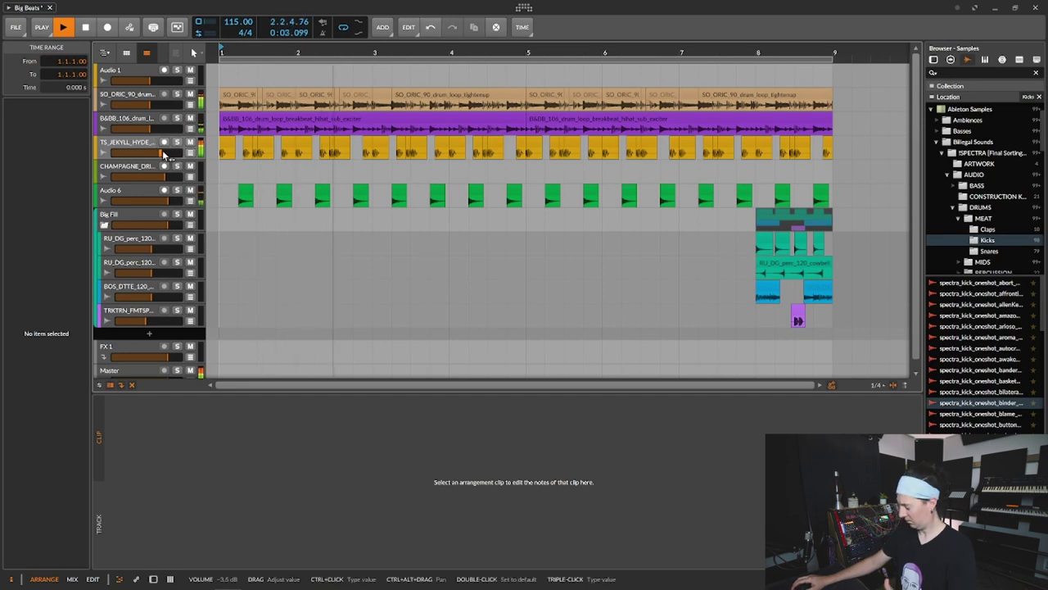
Group the SO_ORIC_90 and B&BB_106 drum loop tracks and delete the empty Audio 1 track.
{"action": "left_click", "coordinate": [143, 118]}
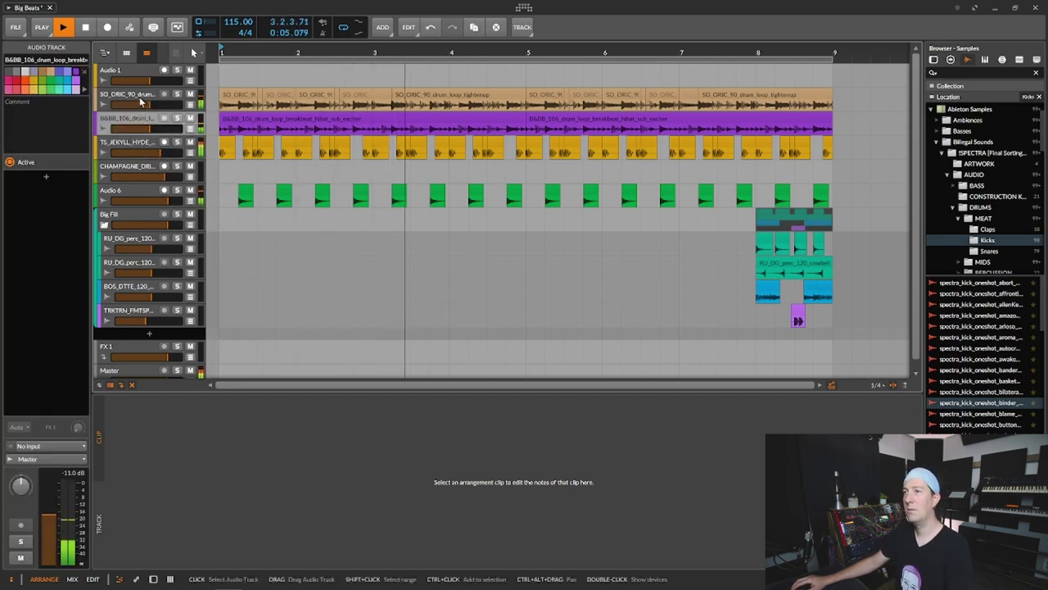
{"action": "left_click", "coordinate": [142, 97], "text": "shift"}
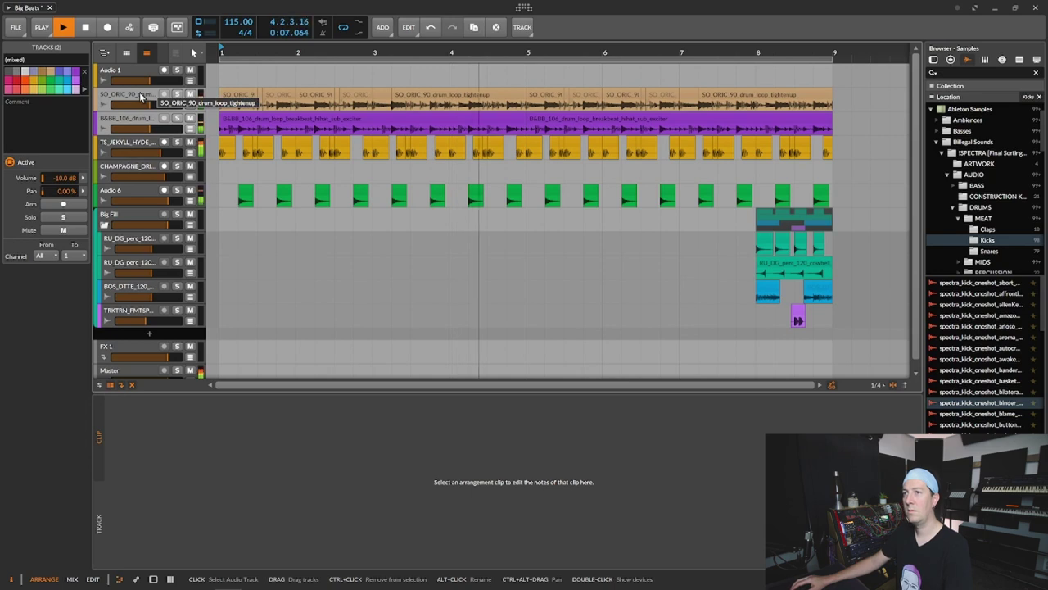
{"action": "key", "text": "ctrl+g"}
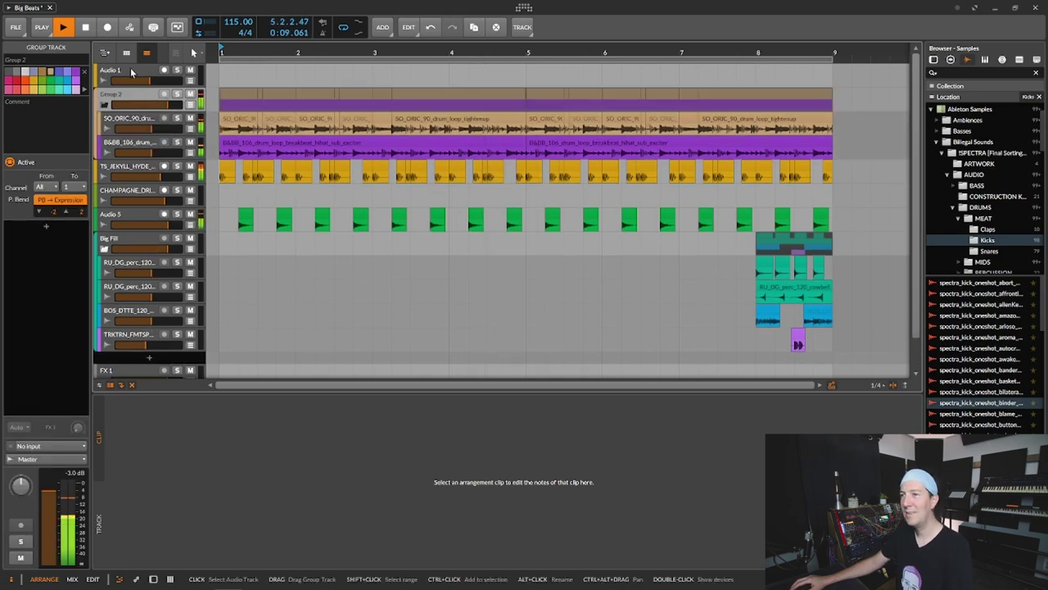
{"action": "left_click", "coordinate": [131, 72]}
{"action": "key", "text": "space"}
{"action": "key", "text": "Delete"}
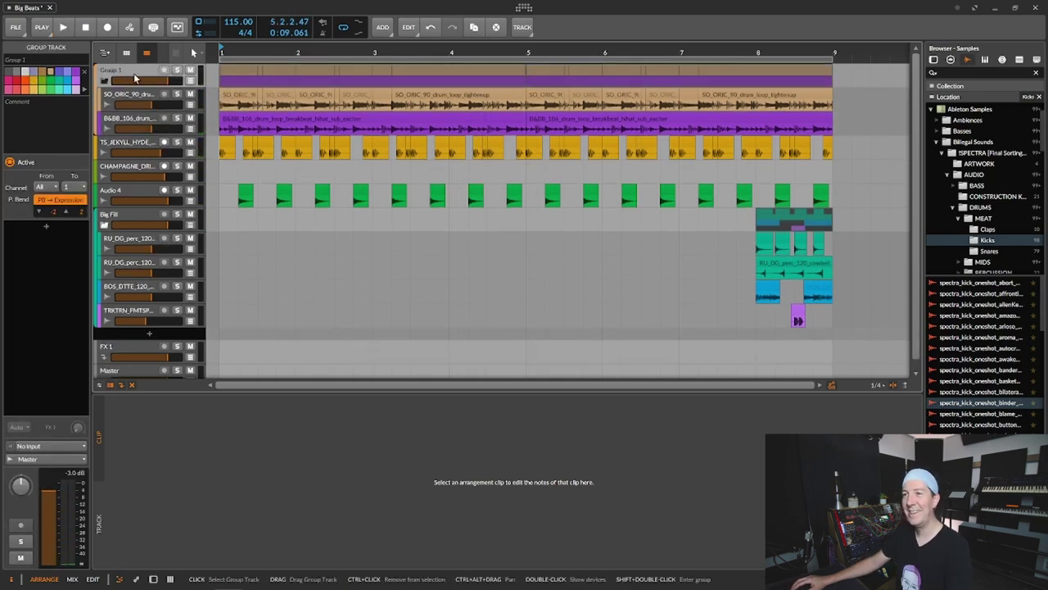
Rename the drum loop group as Meat and move the Big Fill group into it.
{"action": "key", "text": "ctrl+r"}
{"action": "type", "text": "Meat"}
{"action": "key", "text": "Return"}
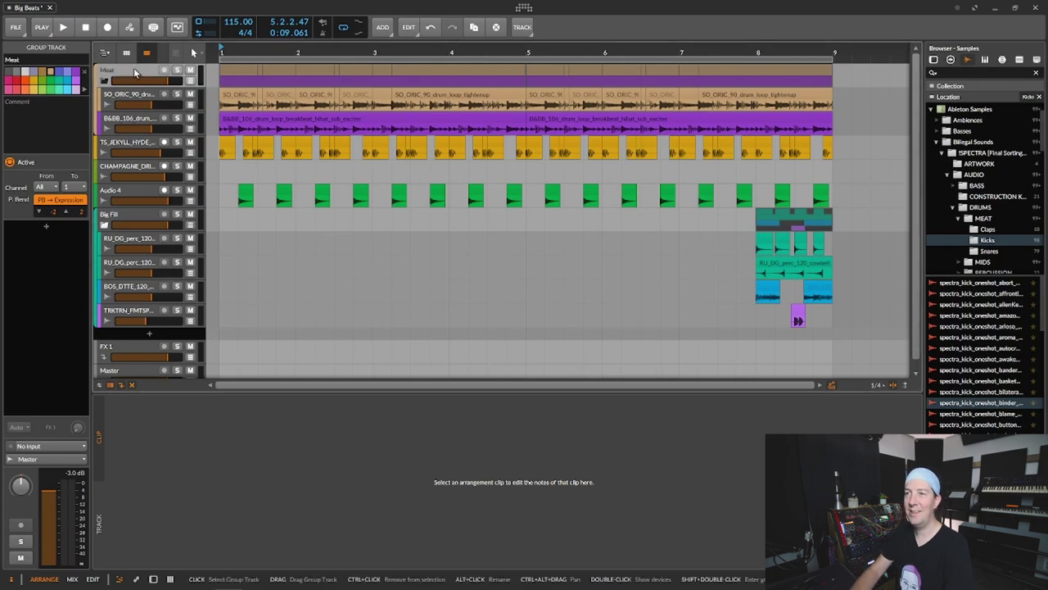
{"action": "left_click_drag", "start_coordinate": [115, 215], "coordinate": [120, 140]}
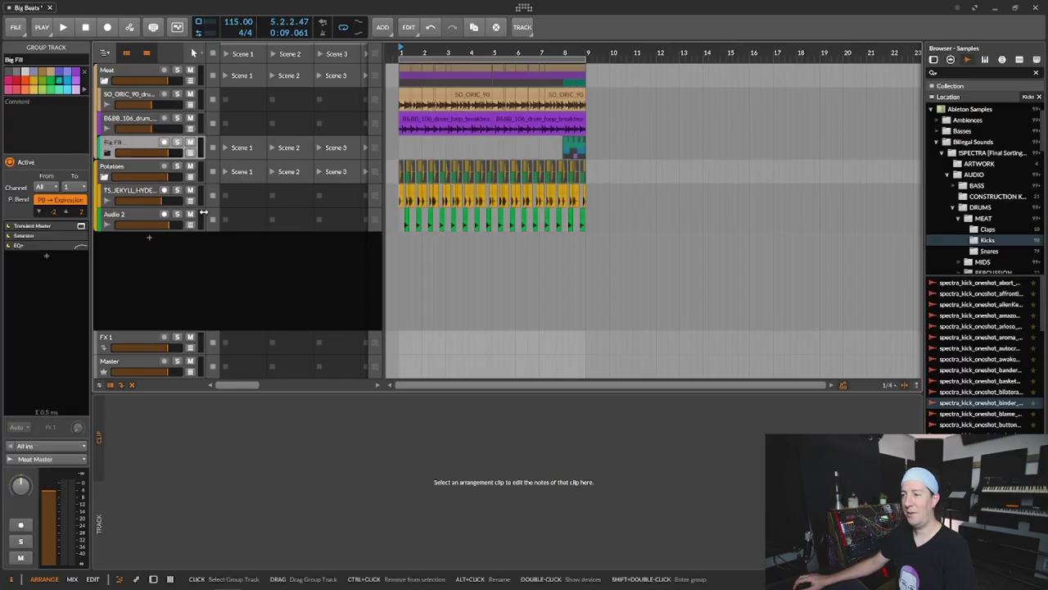
Move the Transient Master, Saturator and EQ+ devices from the Big Fill group to the Meat group.
{"action": "key", "text": "d"}
{"action": "left_click", "coordinate": [128, 497]}
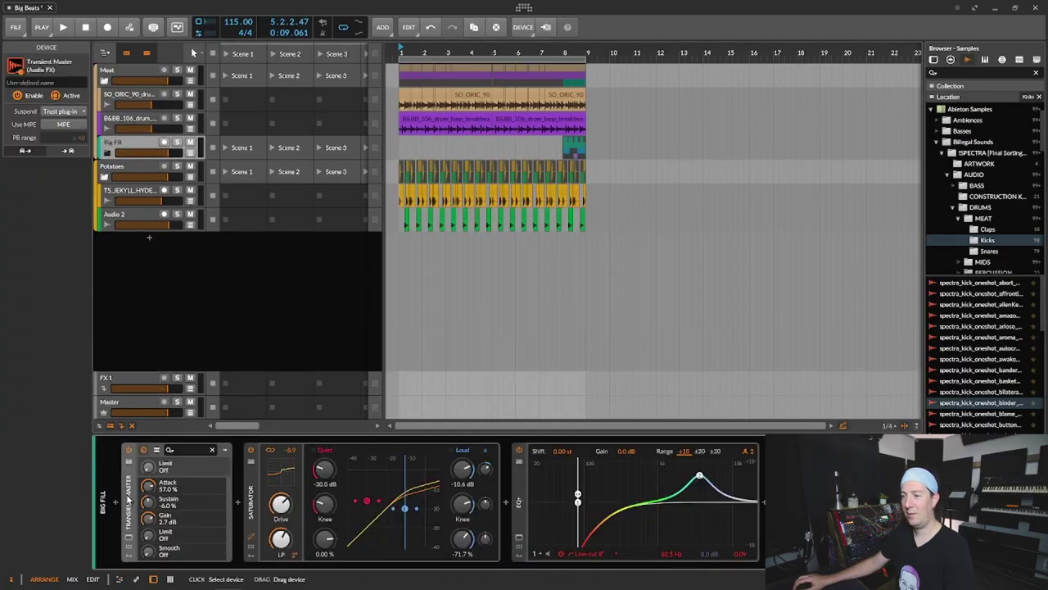
{"action": "left_click", "coordinate": [522, 497], "text": "shift"}
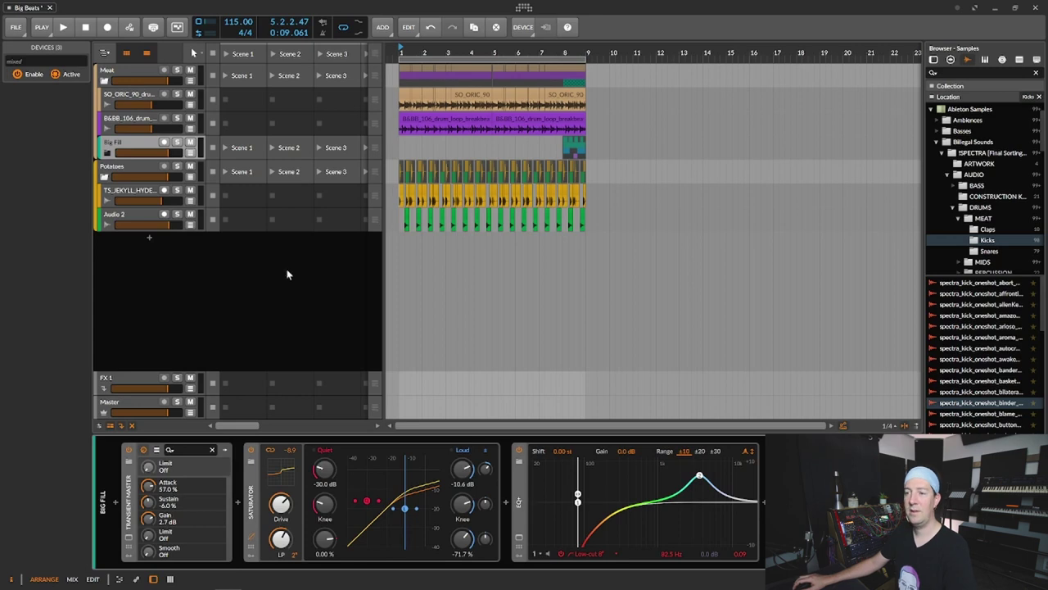
{"action": "key", "text": "ctrl+x"}
{"action": "left_click", "coordinate": [130, 73]}
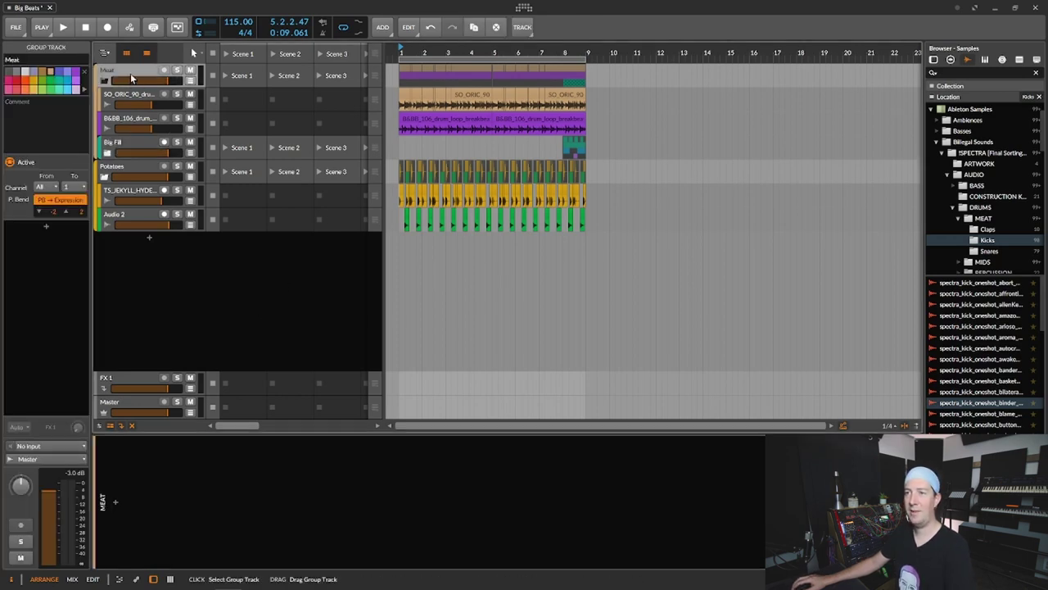
{"action": "key", "text": "ctrl+v"}
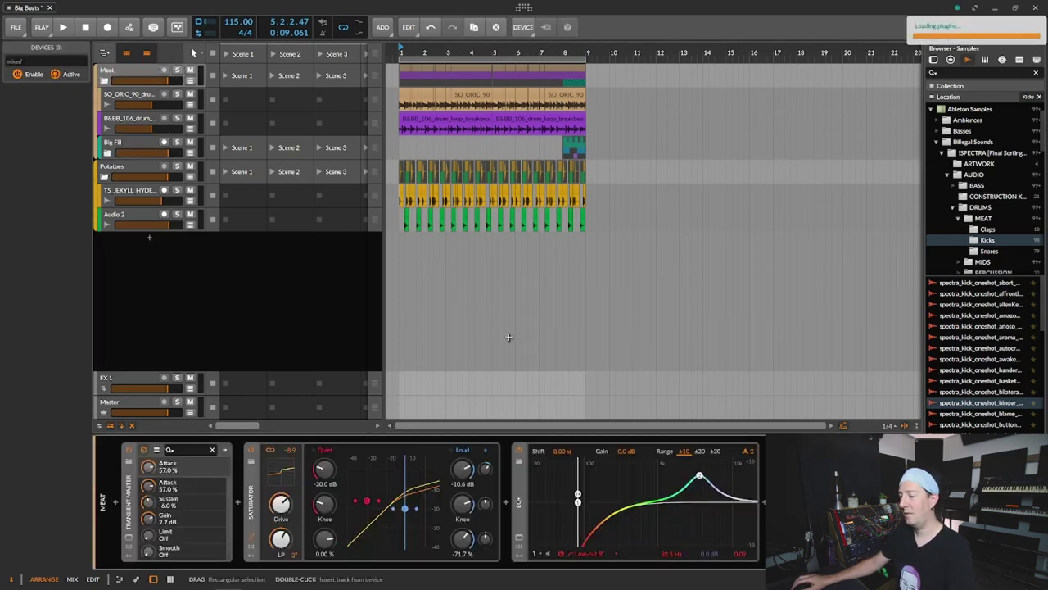
During playback, lower the Meat group's EQ+ low-cut to about 28.5 Hz and boost band 2 by about 5 dB near 56 Hz.
{"action": "key", "text": "space"}
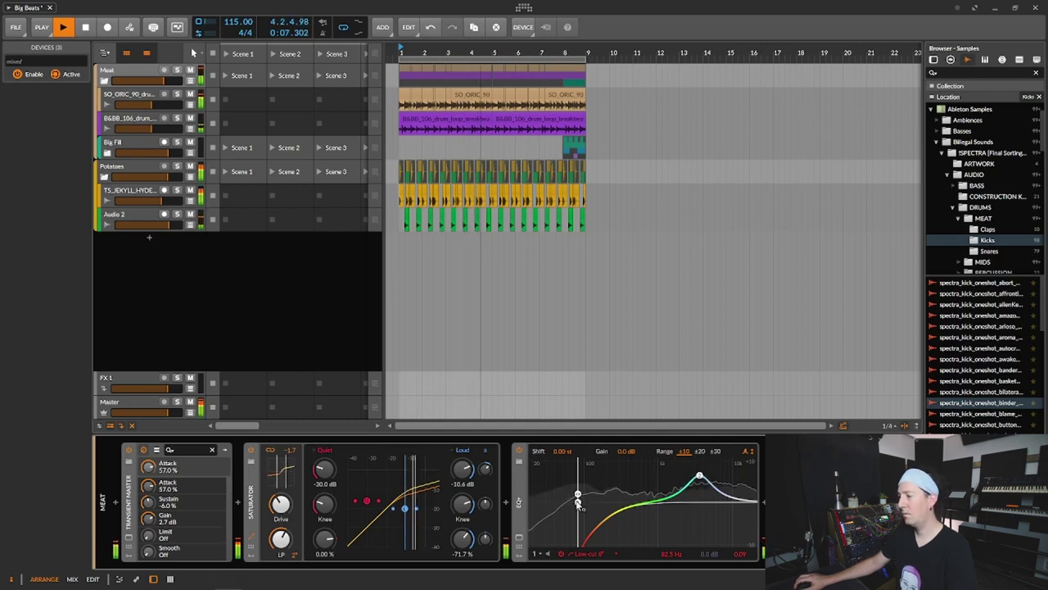
{"action": "left_click_drag", "start_coordinate": [578, 501], "coordinate": [543, 499]}
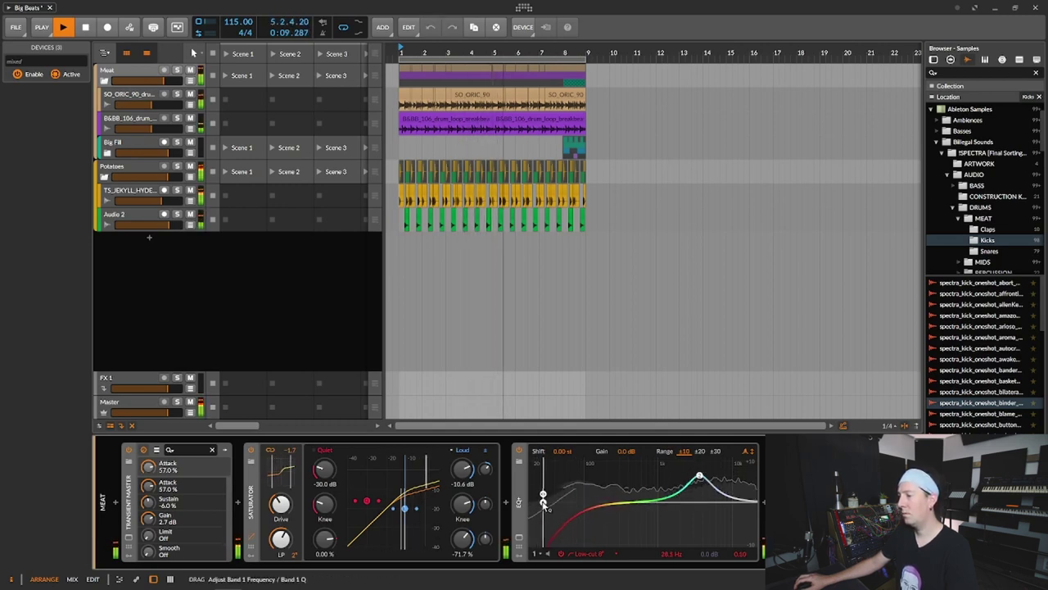
{"action": "left_click_drag", "start_coordinate": [699, 477], "coordinate": [615, 482]}
{"action": "left_click_drag", "start_coordinate": [582, 502], "coordinate": [565, 475]}
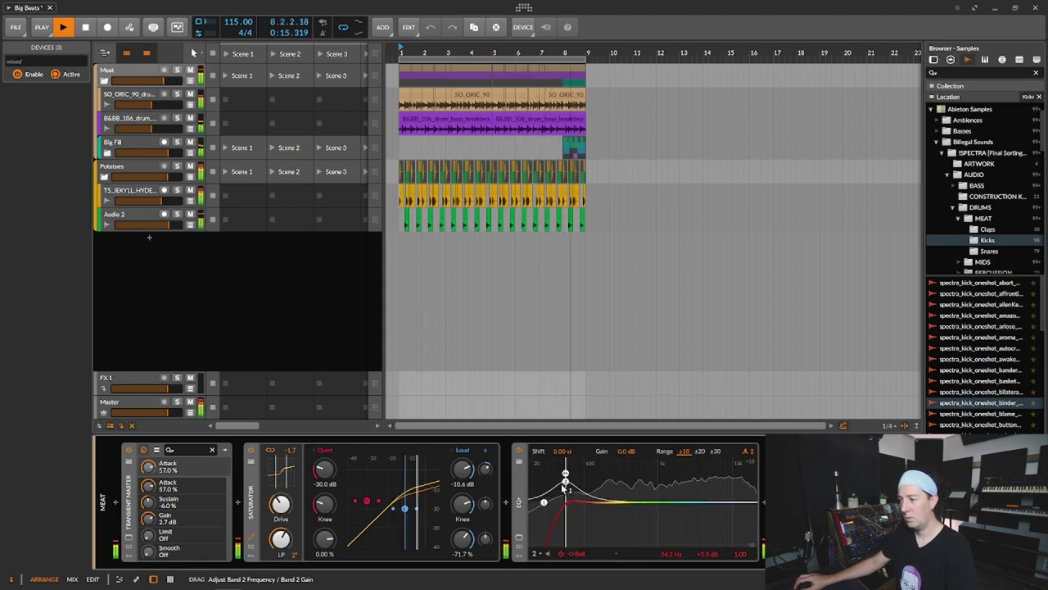
Add a third EQ+ band near 4 kHz on the Meat group, make it a High-shelf and raise its gain slightly.
{"action": "left_click", "coordinate": [701, 503]}
{"action": "right_click", "coordinate": [708, 505]}
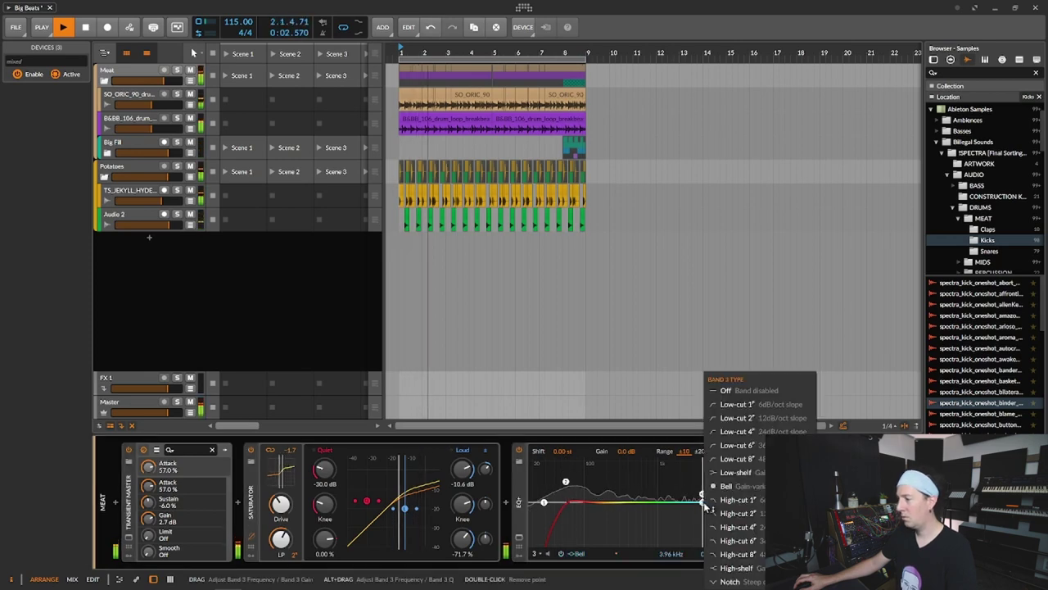
{"action": "left_click", "coordinate": [752, 568]}
{"action": "left_click_drag", "start_coordinate": [705, 504], "coordinate": [692, 491]}
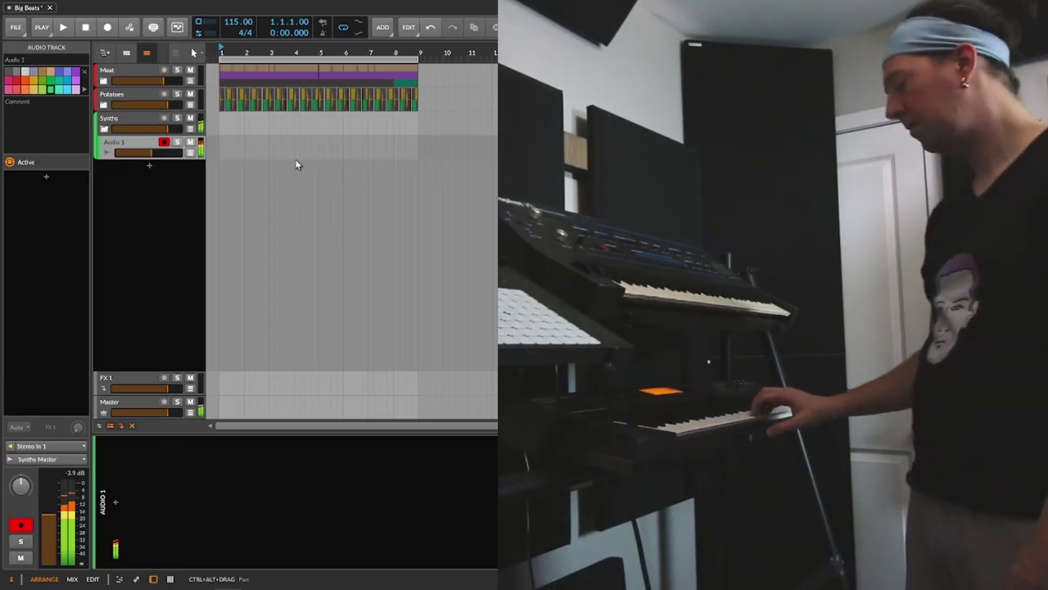
Start the beat from bar 1 to perform a synth part into the armed Audio 1 track of the Synths group.
{"action": "key", "text": "space"}
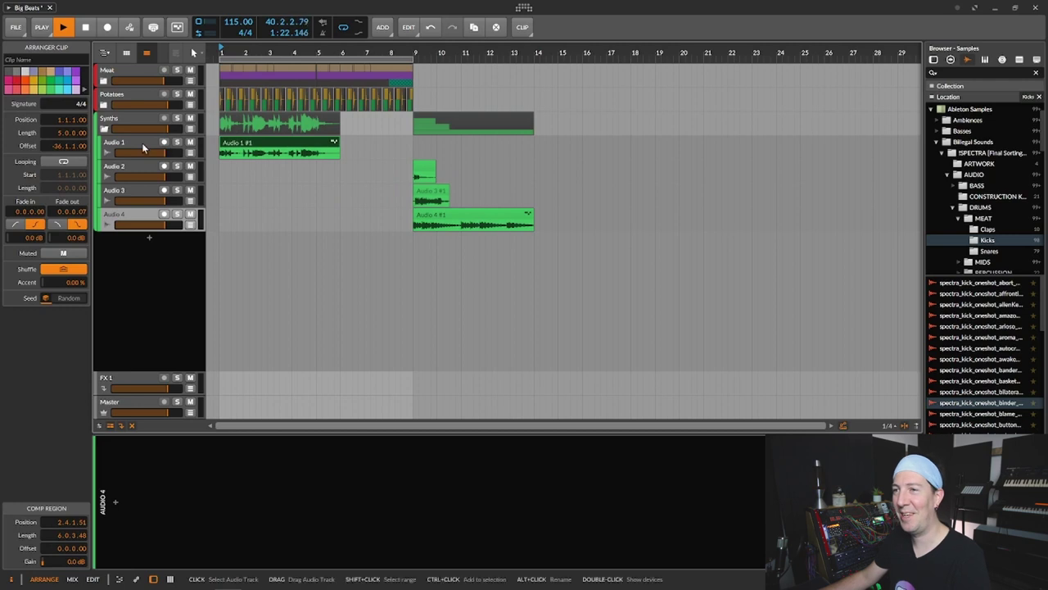
Trim the recorded Audio 1 synth clip just before bar 5 and delete its tail.
{"action": "left_click", "coordinate": [143, 148]}
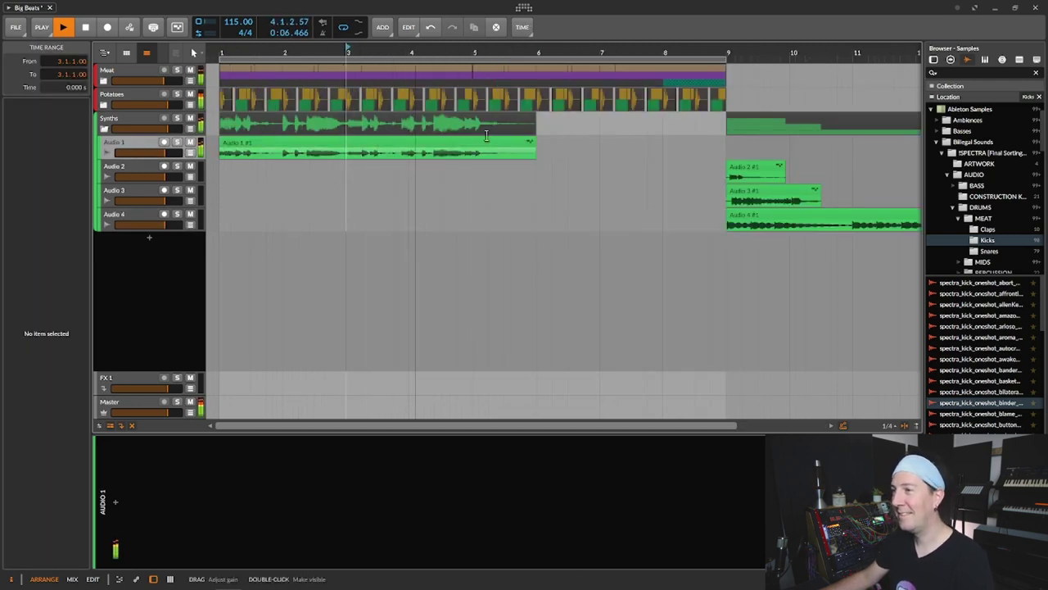
{"action": "mouse_move", "coordinate": [508, 47]}
{"action": "left_mouse_down"}
{"action": "mouse_move", "coordinate": [526, 47]}
{"action": "mouse_move", "coordinate": [493, 52]}
{"action": "left_mouse_up"}
{"action": "key", "text": "space"}
{"action": "key", "text": "space"}
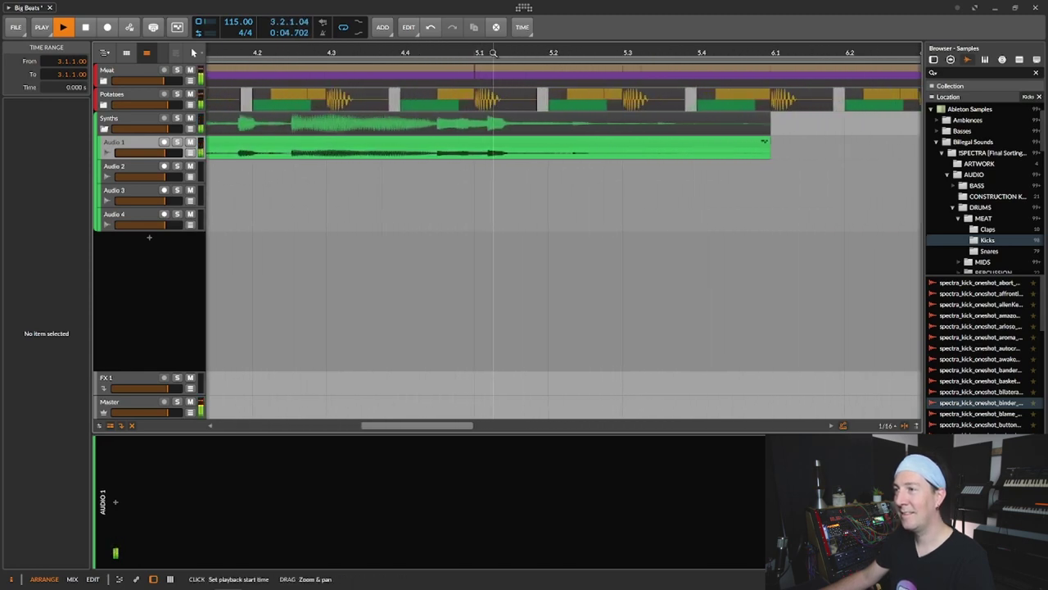
{"action": "left_click", "coordinate": [458, 148]}
{"action": "key", "text": "Delete"}
Duplicate the trimmed Audio 1 clip so the copy starts at bar 5.
{"action": "mouse_move", "coordinate": [431, 48]}
{"action": "left_mouse_down"}
{"action": "mouse_move", "coordinate": [482, 54]}
{"action": "mouse_move", "coordinate": [459, 32]}
{"action": "mouse_move", "coordinate": [458, 16]}
{"action": "left_mouse_up"}
{"action": "key", "text": "space"}
{"action": "left_click", "coordinate": [433, 52]}
{"action": "mouse_move", "coordinate": [413, 150]}
{"action": "left_mouse_down"}
{"action": "mouse_move", "coordinate": [219, 155]}
{"action": "mouse_move", "coordinate": [420, 150]}
{"action": "left_mouse_up"}
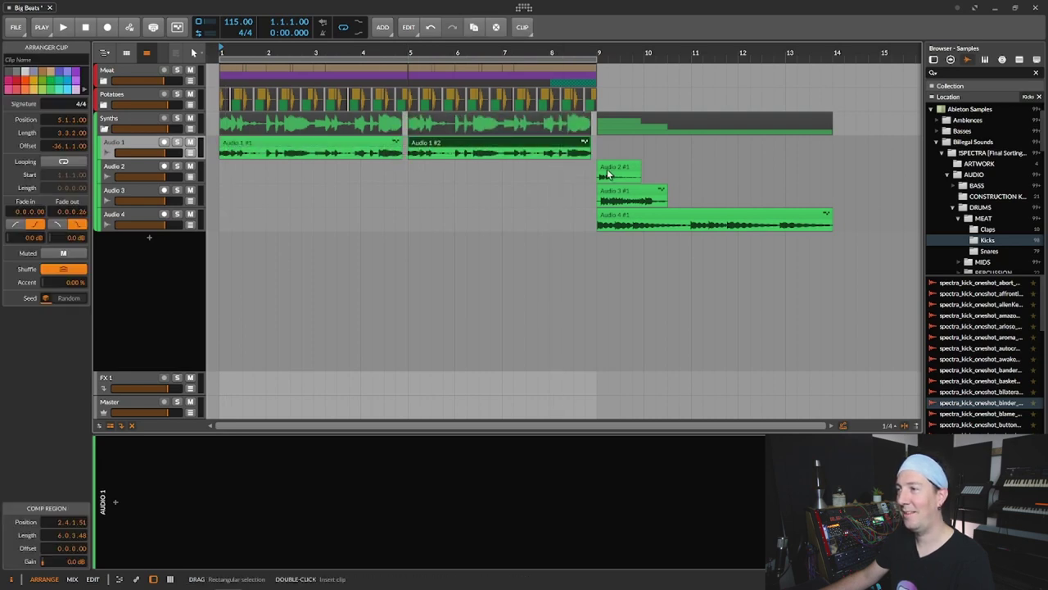
Move the Audio 2 clip to 4.4.2, beneath the gap between the two Audio 1 clips, and audition it.
{"action": "left_click_drag", "start_coordinate": [603, 174], "coordinate": [402, 173]}
{"action": "left_click", "coordinate": [329, 175]}
{"action": "key", "text": "space"}
{"action": "left_click_drag", "start_coordinate": [385, 66], "coordinate": [612, 182]}
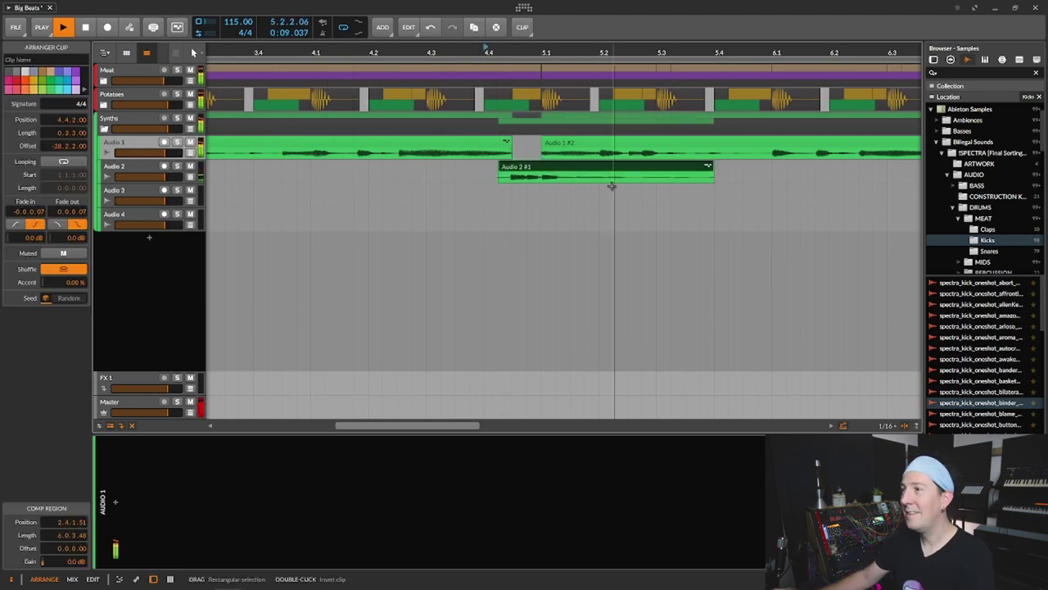
Shorten the Audio 2 clip to a length of 0.1.3 and play back the passage around bar 5.
{"action": "key", "text": "space"}
{"action": "left_click_drag", "start_coordinate": [581, 55], "coordinate": [381, 1]}
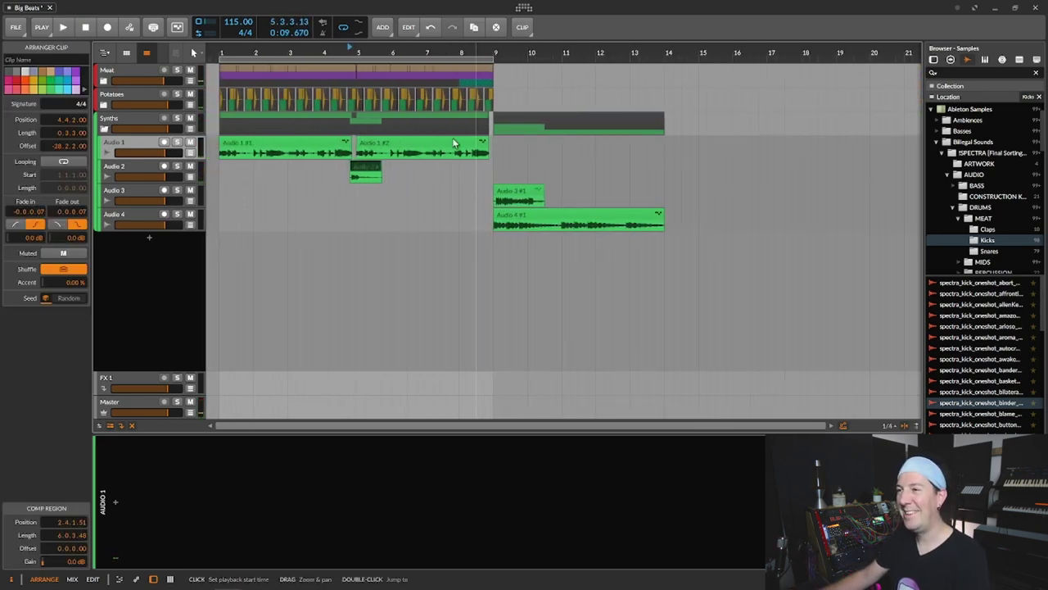
{"action": "left_click_drag", "start_coordinate": [381, 167], "coordinate": [359, 167]}
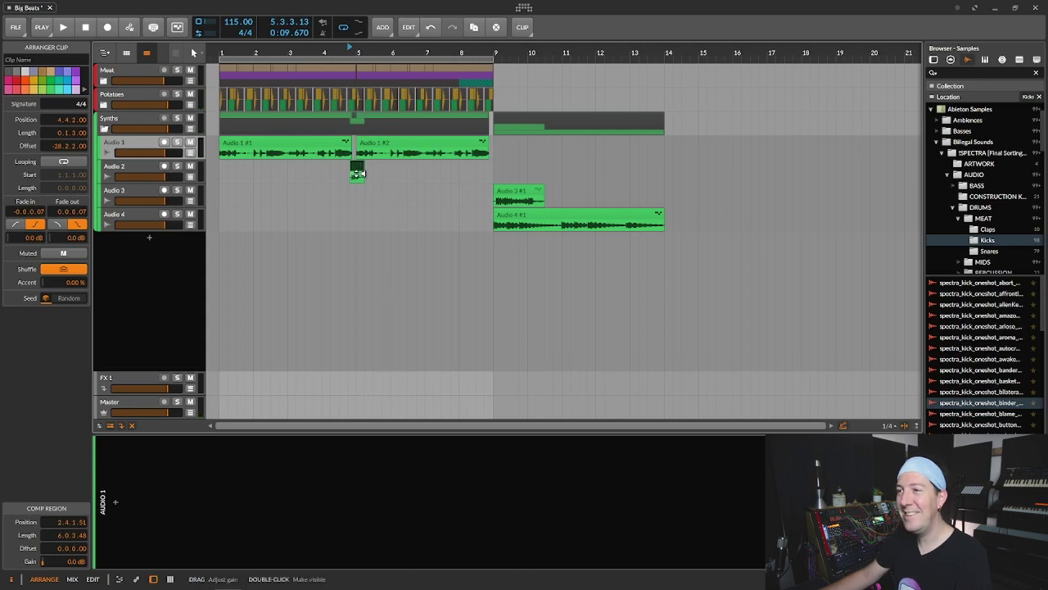
{"action": "key", "text": "space"}
{"action": "left_click_drag", "start_coordinate": [390, 49], "coordinate": [409, 115]}
{"action": "key", "text": "space"}
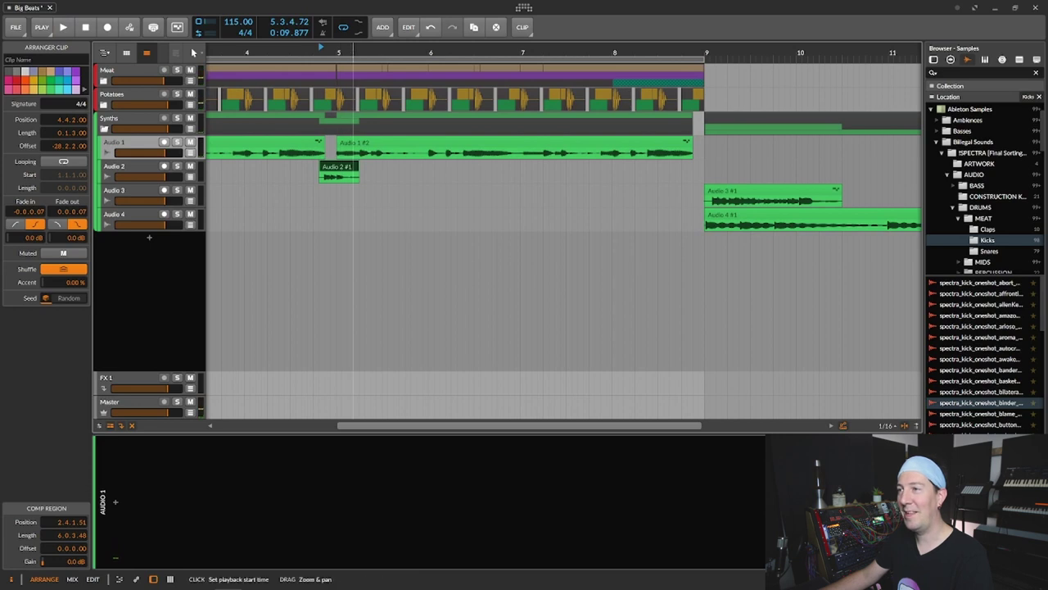
{"action": "left_click_drag", "start_coordinate": [353, 51], "coordinate": [390, 54]}
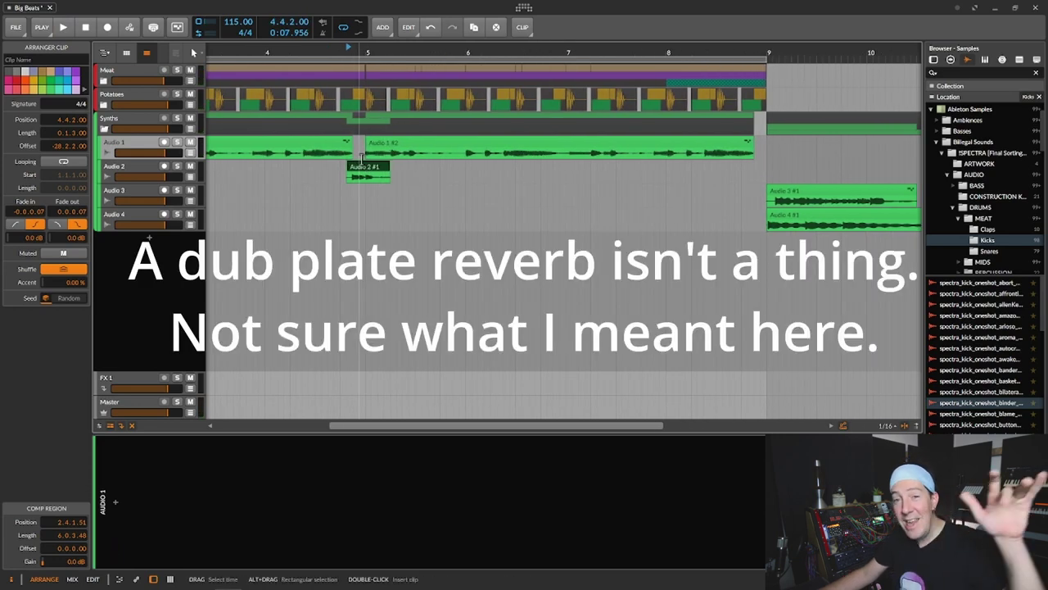
Add the EchoBoy Jr. delay to the Audio 2 track and start playback.
{"action": "left_click", "coordinate": [144, 166]}
{"action": "left_click", "coordinate": [116, 501]}
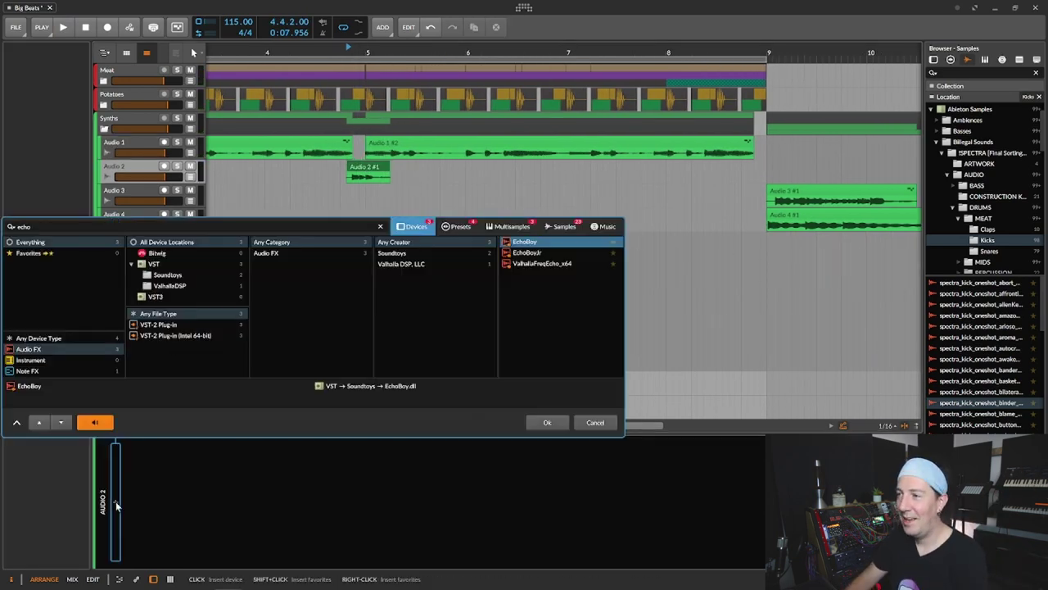
{"action": "key", "text": "Return"}
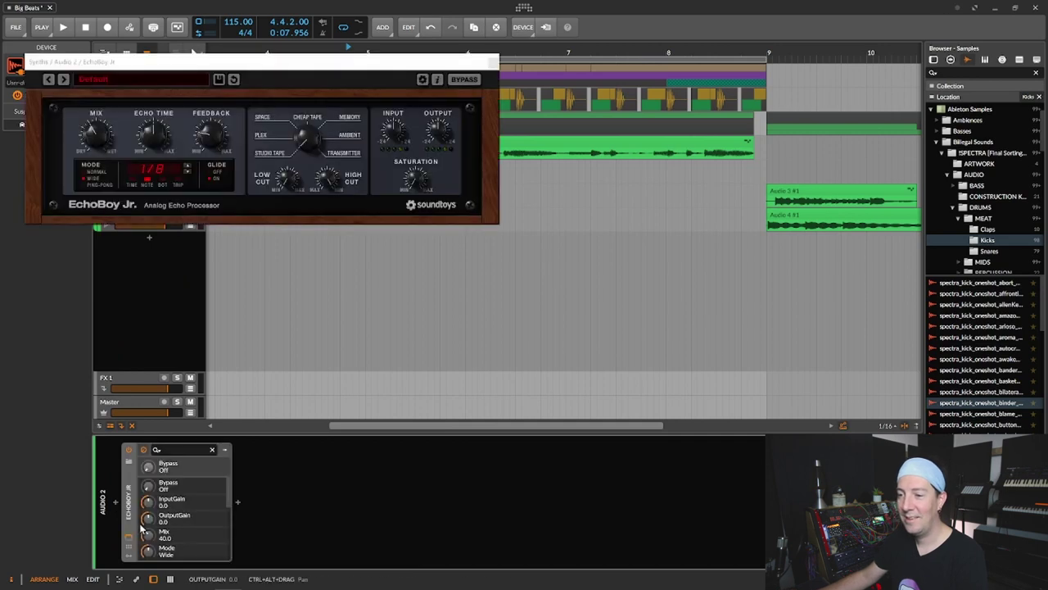
{"action": "key", "text": "space"}
Tune the soloed EchoBoy Jr. to 56.5 mix, Wide mode, 1/4-note echo and 10.92 saturation with another echo style, then unsolo Audio 2.
{"action": "left_click_drag", "start_coordinate": [292, 80], "coordinate": [502, 194]}
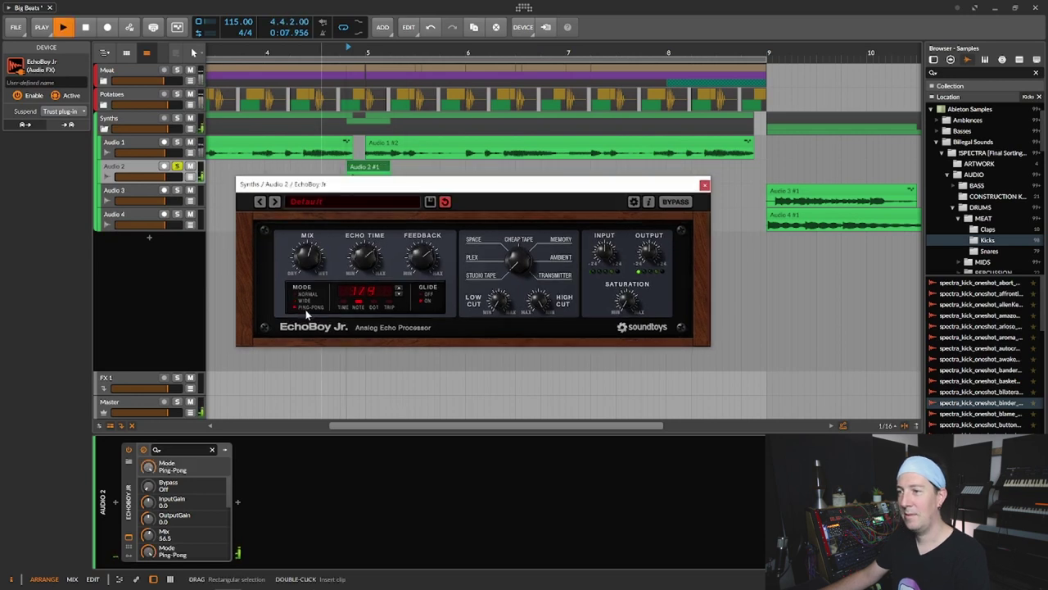
{"action": "left_click", "coordinate": [305, 302]}
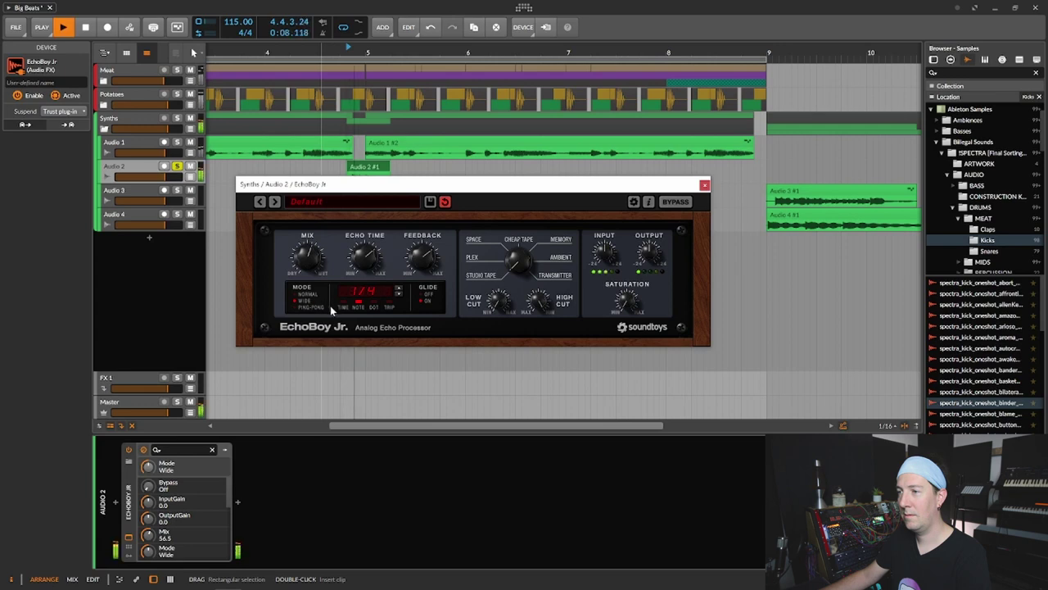
{"action": "left_click_drag", "start_coordinate": [363, 265], "coordinate": [360, 274]}
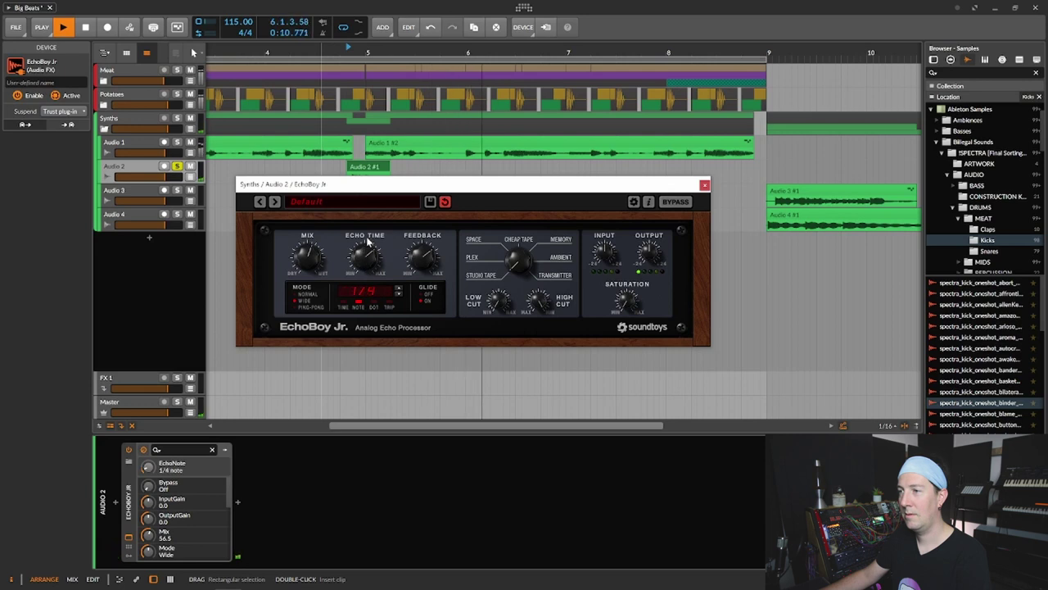
{"action": "left_click_drag", "start_coordinate": [526, 262], "coordinate": [527, 277]}
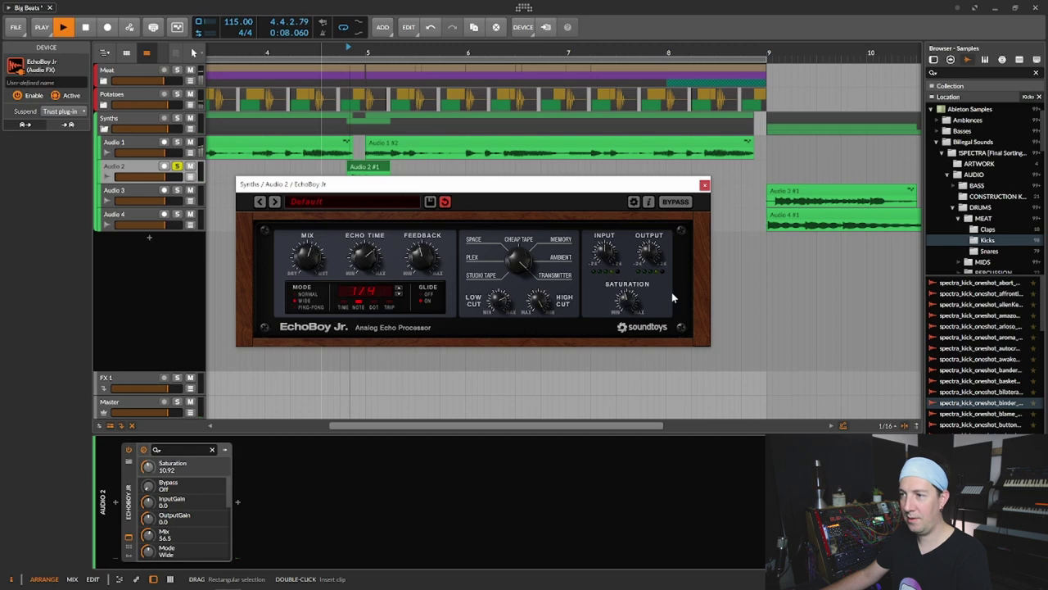
{"action": "left_click", "coordinate": [704, 185]}
{"action": "key", "text": "space"}
{"action": "left_click", "coordinate": [177, 167]}
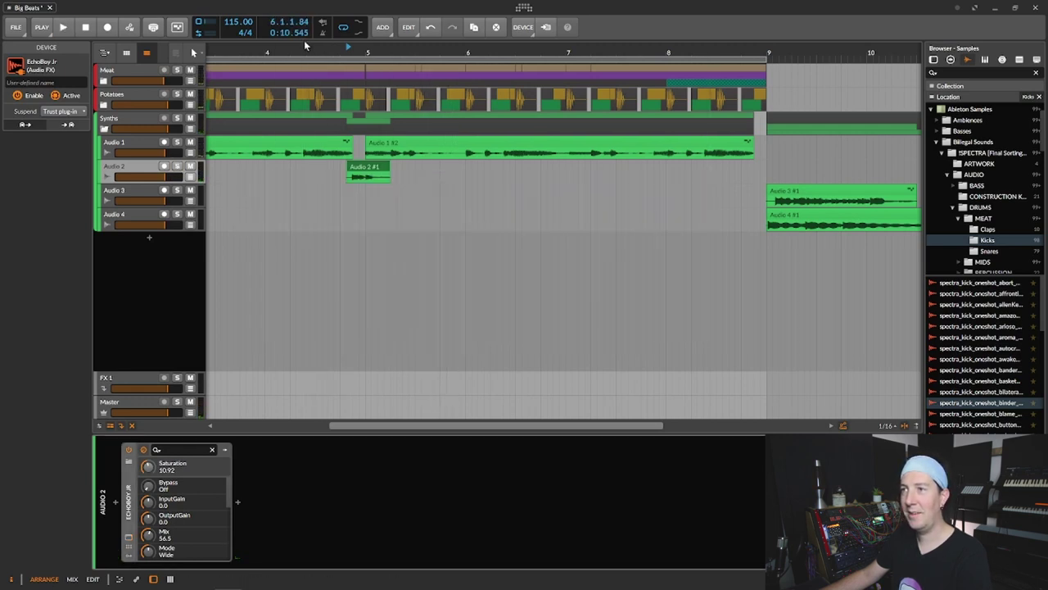
Play the beat from 2.4.1 and raise the Audio 1 track volume to about -0.2 dB.
{"action": "left_click_drag", "start_coordinate": [320, 48], "coordinate": [328, 16]}
{"action": "left_click", "coordinate": [265, 170]}
{"action": "key", "text": "space"}
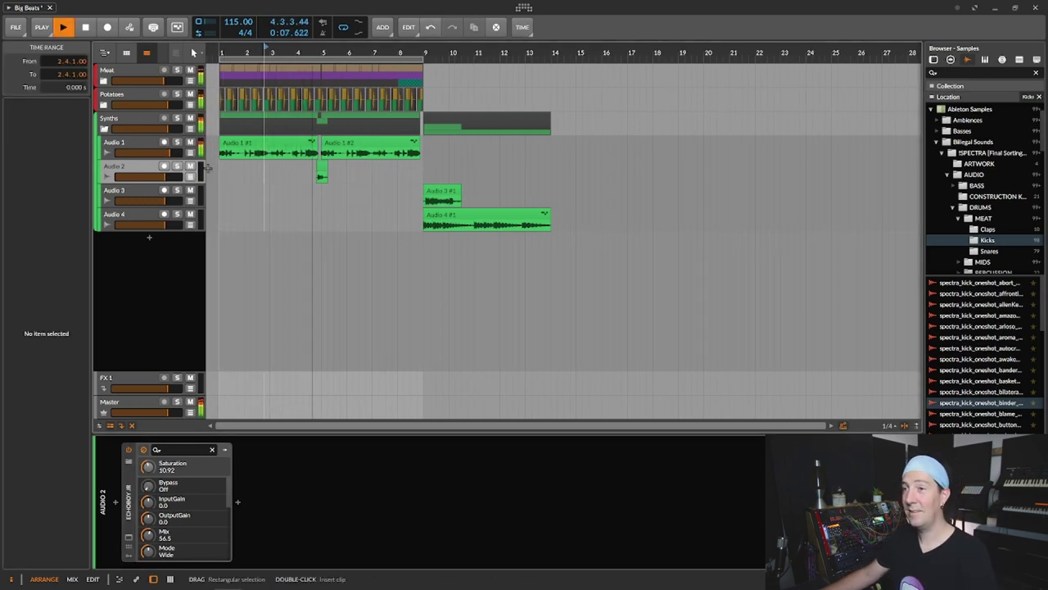
{"action": "left_click_drag", "start_coordinate": [170, 154], "coordinate": [171, 153]}
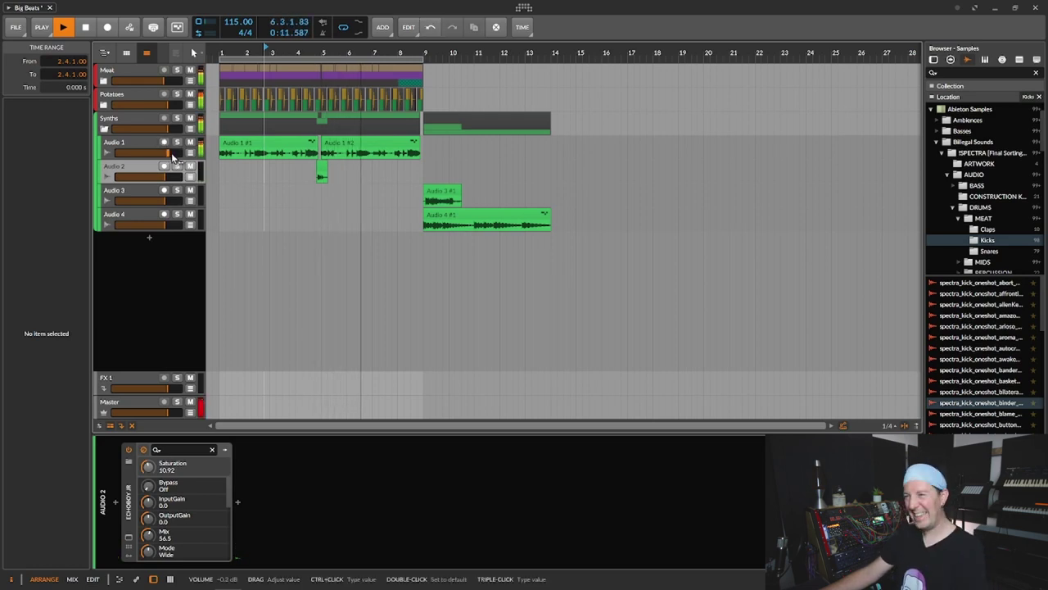
Try the Audio 3 clip at 7.4.4, overlapping the end of the eight-bar section.
{"action": "left_click_drag", "start_coordinate": [444, 193], "coordinate": [417, 194]}
{"action": "left_click_drag", "start_coordinate": [426, 52], "coordinate": [450, 166]}
{"action": "key", "text": "space"}
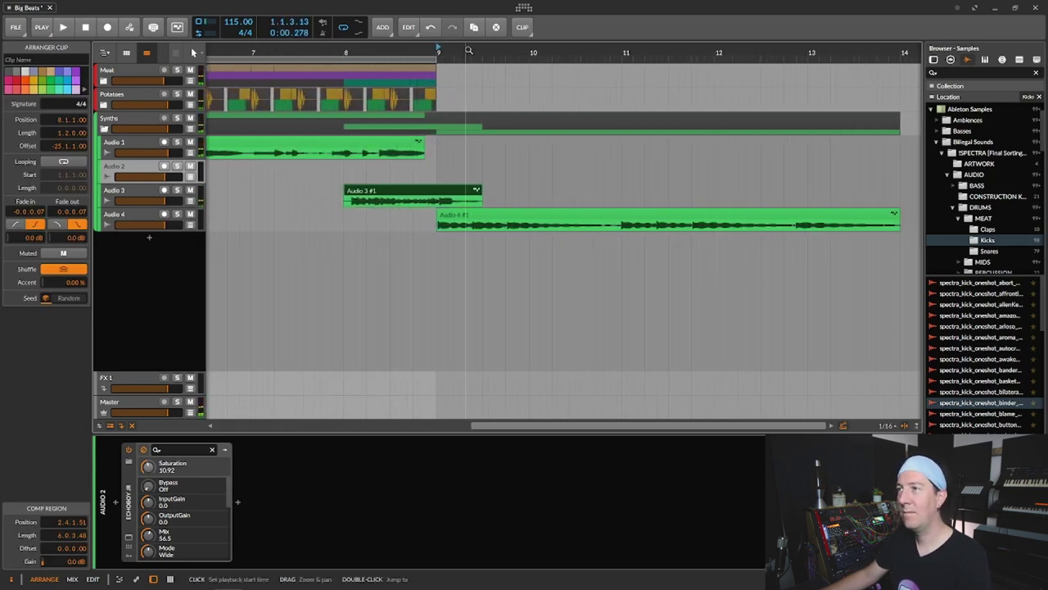
{"action": "left_click_drag", "start_coordinate": [468, 50], "coordinate": [468, 82]}
{"action": "left_click_drag", "start_coordinate": [402, 194], "coordinate": [397, 192]}
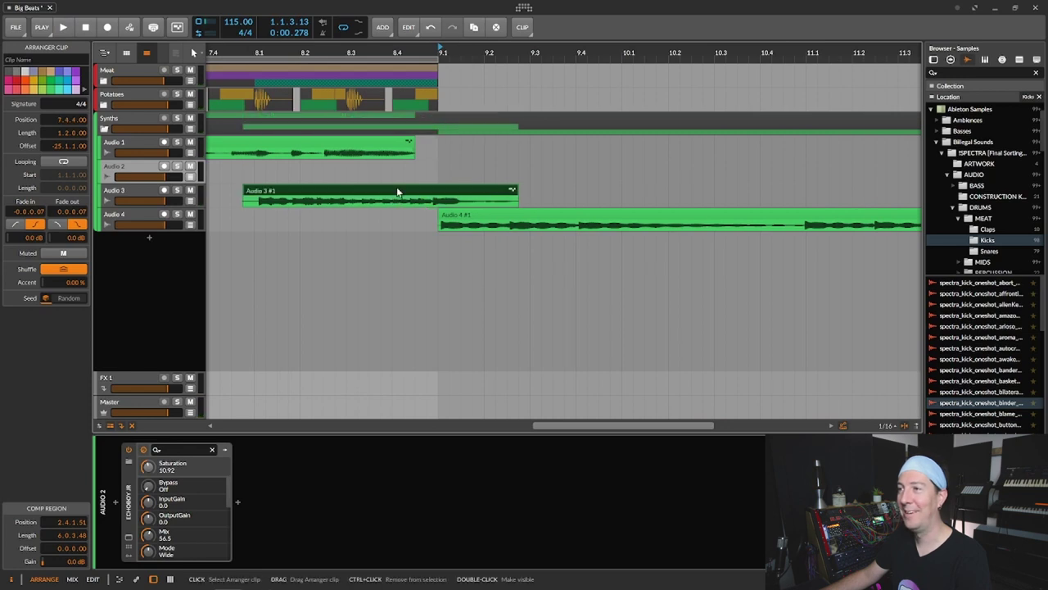
{"action": "left_click_drag", "start_coordinate": [459, 51], "coordinate": [459, 4]}
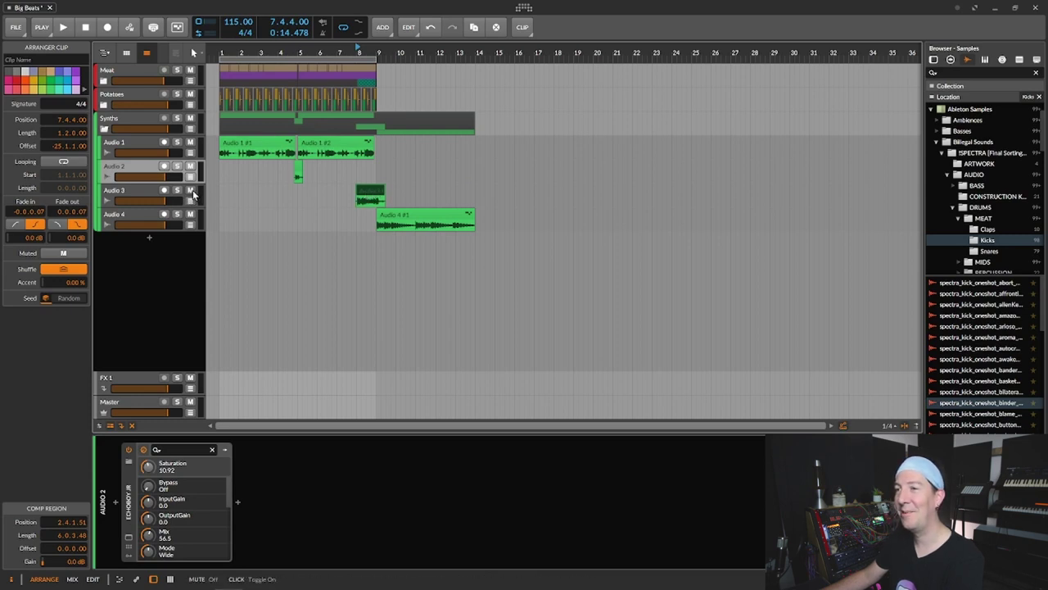
Mute the Audio 3 track, move it to the top of the Synths group and place its clip at bar 1.
{"action": "left_click", "coordinate": [190, 190]}
{"action": "left_click_drag", "start_coordinate": [138, 148], "coordinate": [141, 146]}
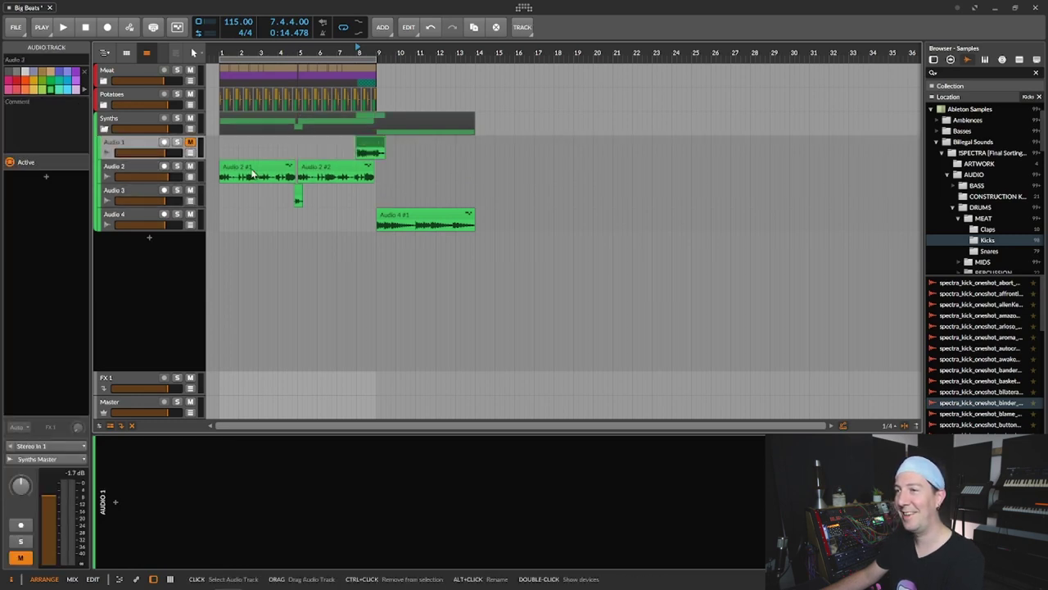
{"action": "left_click_drag", "start_coordinate": [368, 145], "coordinate": [231, 145]}
{"action": "left_click", "coordinate": [241, 169]}
{"action": "key", "text": "space"}
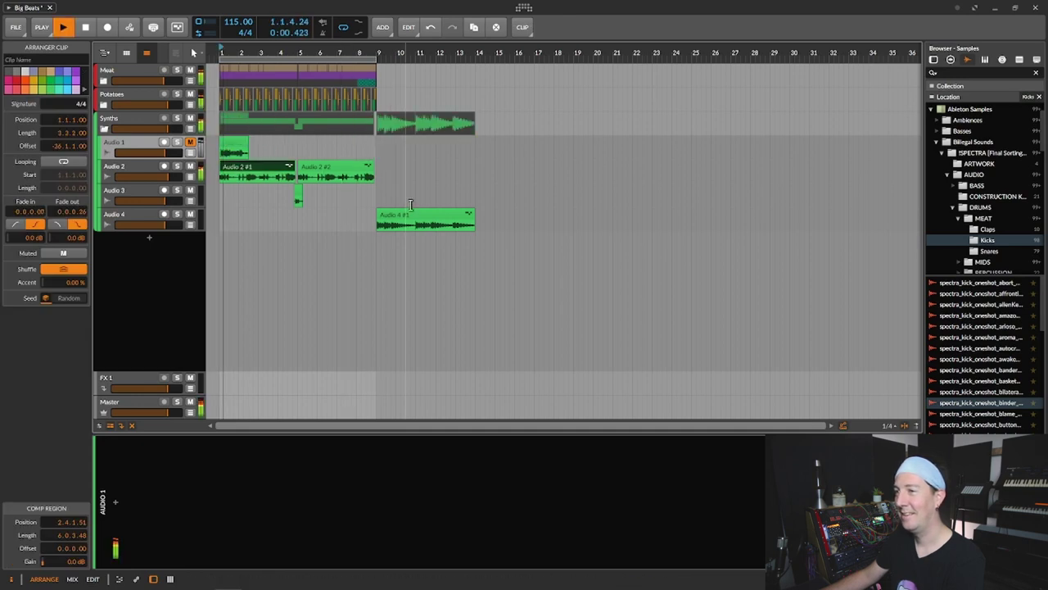
{"action": "left_click_drag", "start_coordinate": [376, 223], "coordinate": [217, 178]}
{"action": "key", "text": "ctrl+d"}
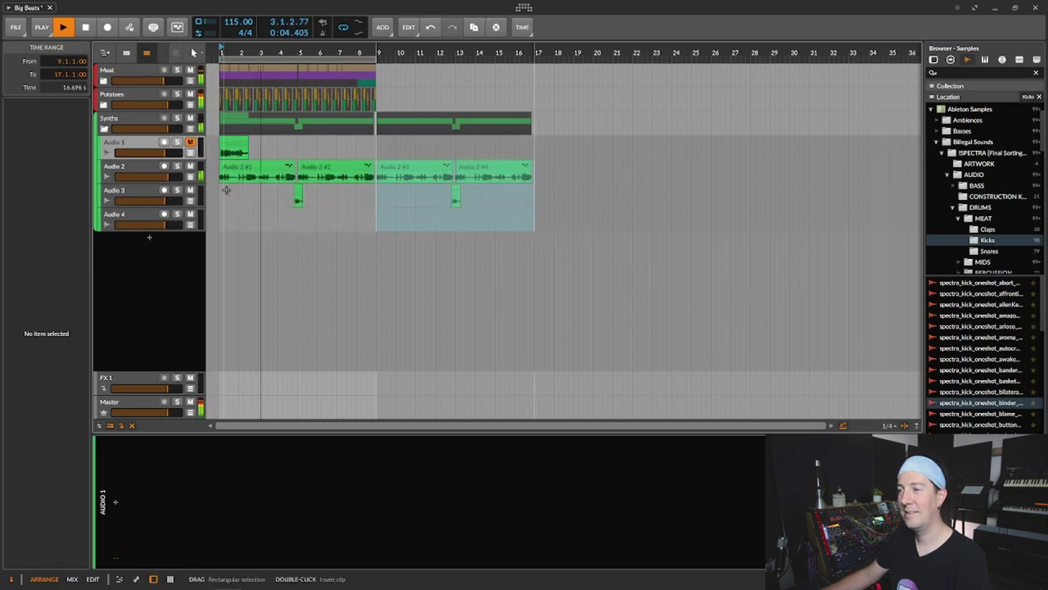
{"action": "key", "text": "ctrl+z"}
Move the Audio 4 clip aside to bar 19 and duplicate bars 1–8 of the synth, Meat and Potatoes tracks to bar 9.
{"action": "left_click_drag", "start_coordinate": [418, 215], "coordinate": [615, 215]}
{"action": "left_click_drag", "start_coordinate": [377, 223], "coordinate": [221, 172]}
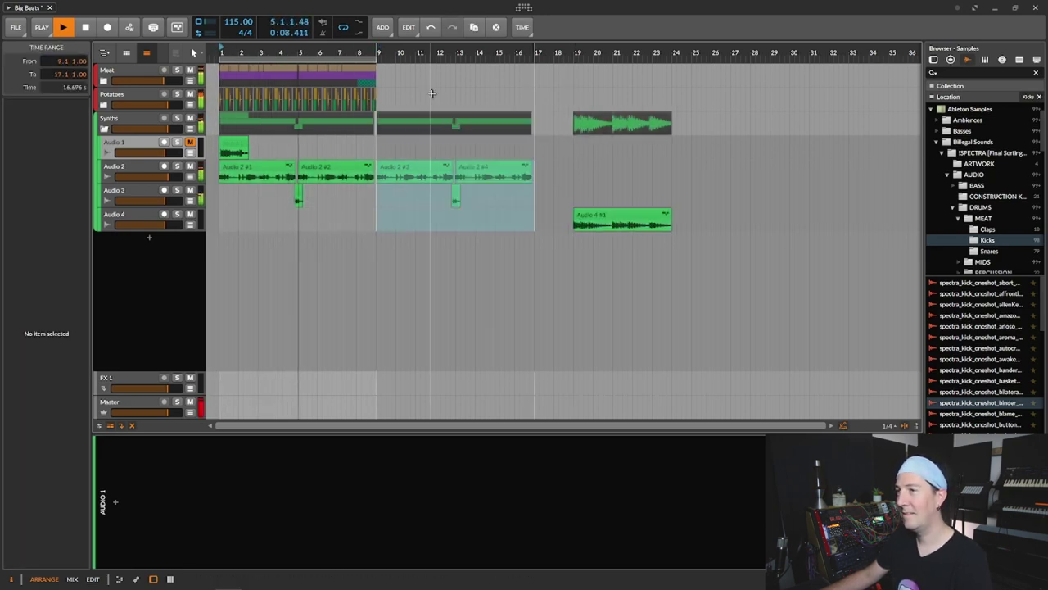
{"action": "left_click", "coordinate": [382, 103]}
{"action": "left_click_drag", "start_coordinate": [383, 103], "coordinate": [229, 77]}
{"action": "key", "text": "ctrl+d"}
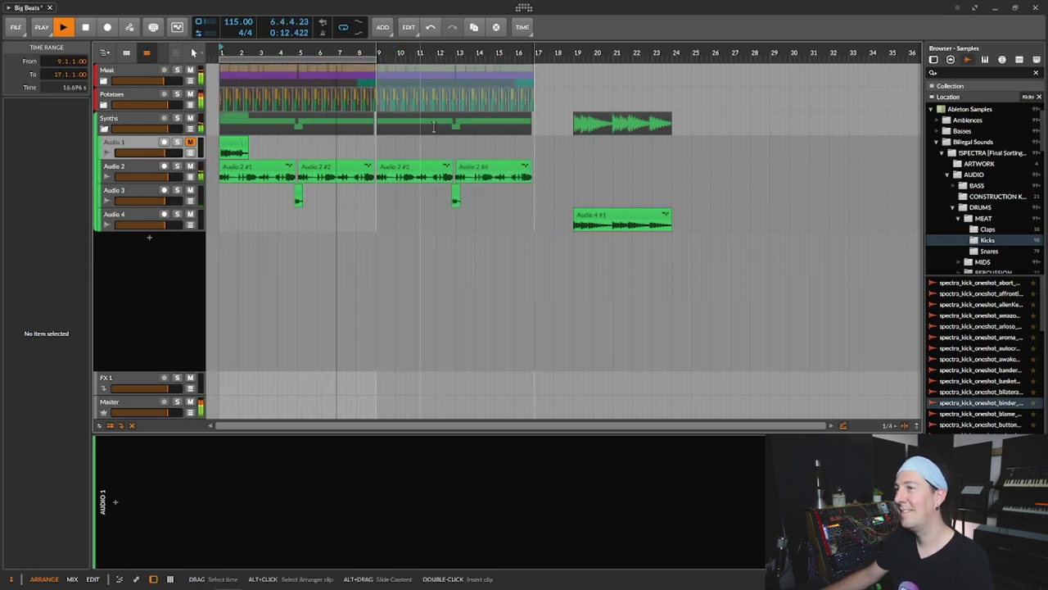
Move the Audio 4 clip back to bar 9, extend the arranger loop to bar 17 and play from the clip.
{"action": "left_click_drag", "start_coordinate": [585, 215], "coordinate": [391, 216]}
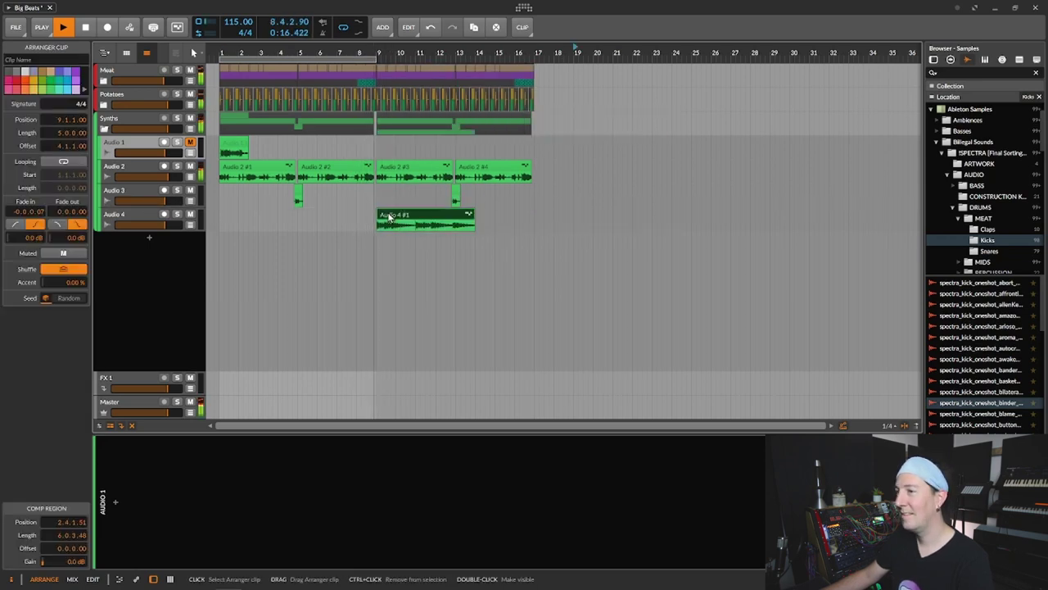
{"action": "key", "text": "space"}
{"action": "left_click_drag", "start_coordinate": [378, 61], "coordinate": [534, 65]}
{"action": "left_click", "coordinate": [426, 221]}
{"action": "key", "text": "space"}
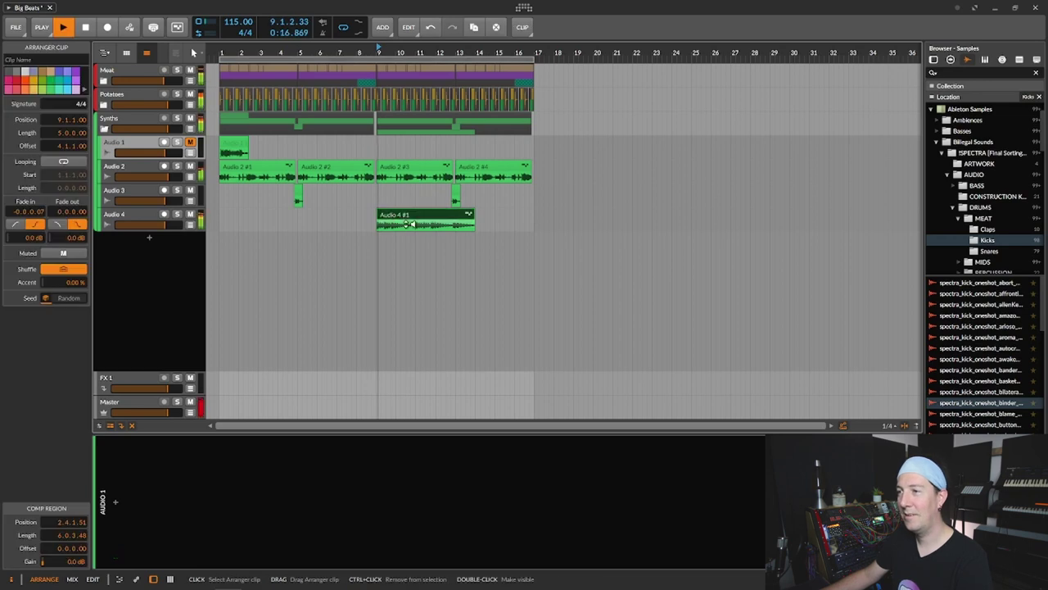
Try extending the start of the Audio 4 clip back to 7.3.1, then trim it to bar 9 again.
{"action": "left_click_drag", "start_coordinate": [342, 51], "coordinate": [263, 123]}
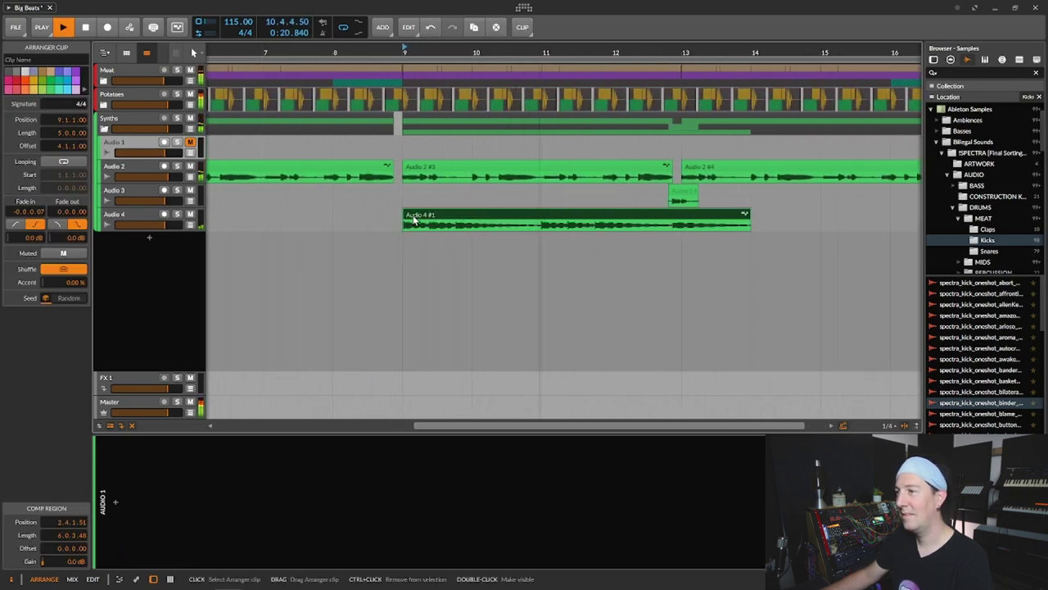
{"action": "left_click_drag", "start_coordinate": [410, 220], "coordinate": [304, 219]}
{"action": "key", "text": "space"}
{"action": "left_click_drag", "start_coordinate": [448, 49], "coordinate": [422, 8]}
{"action": "key", "text": "space"}
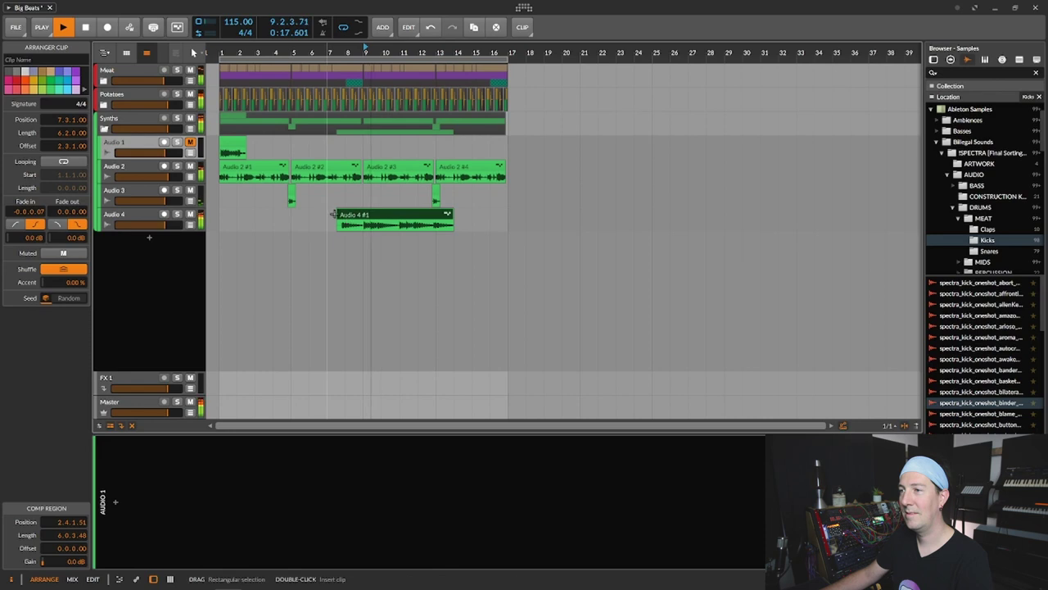
{"action": "left_click_drag", "start_coordinate": [336, 220], "coordinate": [363, 220]}
{"action": "left_click", "coordinate": [345, 149]}
{"action": "key", "text": "space"}
Move the Audio 4 clip to bar 10 and play the section from bar 9.
{"action": "left_click_drag", "start_coordinate": [417, 50], "coordinate": [399, 174]}
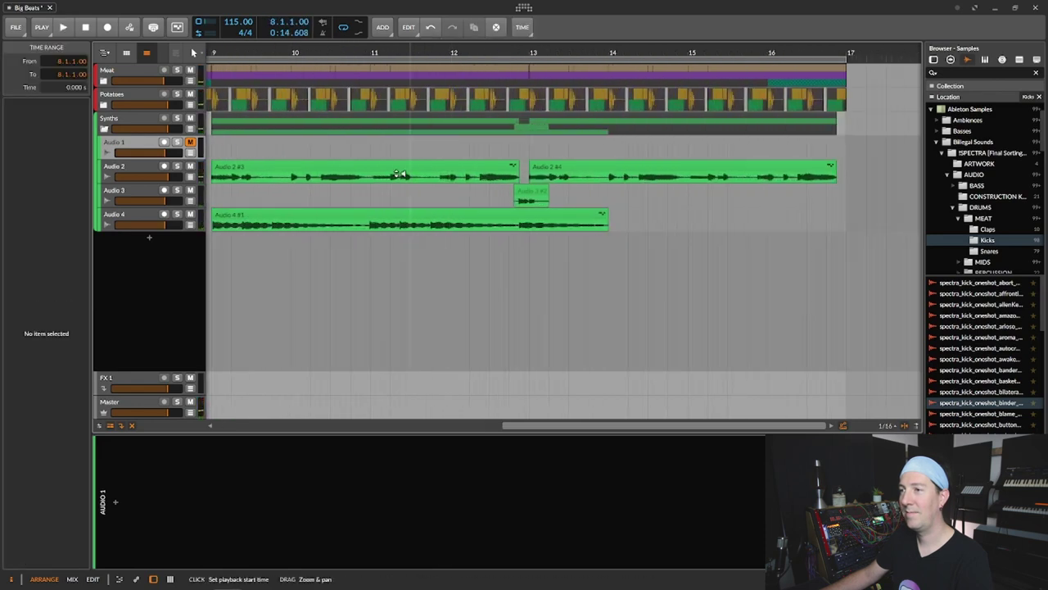
{"action": "left_click_drag", "start_coordinate": [308, 216], "coordinate": [378, 216]}
{"action": "left_click", "coordinate": [212, 230]}
{"action": "key", "text": "space"}
{"action": "left_click_drag", "start_coordinate": [291, 51], "coordinate": [418, 82]}
{"action": "key", "text": "space"}
{"action": "left_click_drag", "start_coordinate": [421, 216], "coordinate": [441, 216]}
{"action": "left_click", "coordinate": [318, 225]}
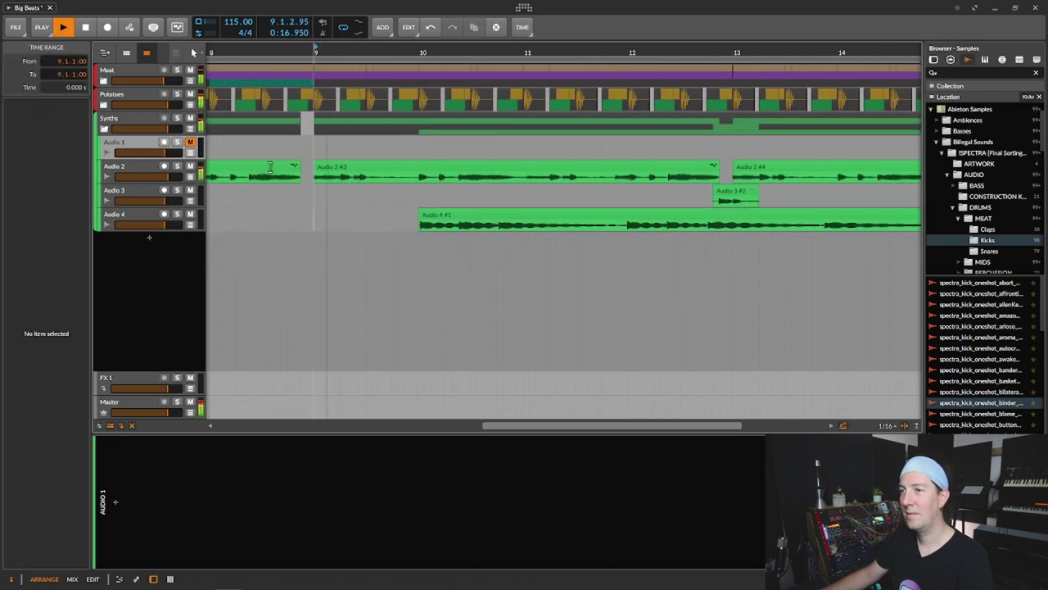
Lower the Audio 4 track volume and listen through its clip in the mix.
{"action": "left_click_drag", "start_coordinate": [159, 224], "coordinate": [143, 224]}
{"action": "left_click_drag", "start_coordinate": [471, 53], "coordinate": [400, 92]}
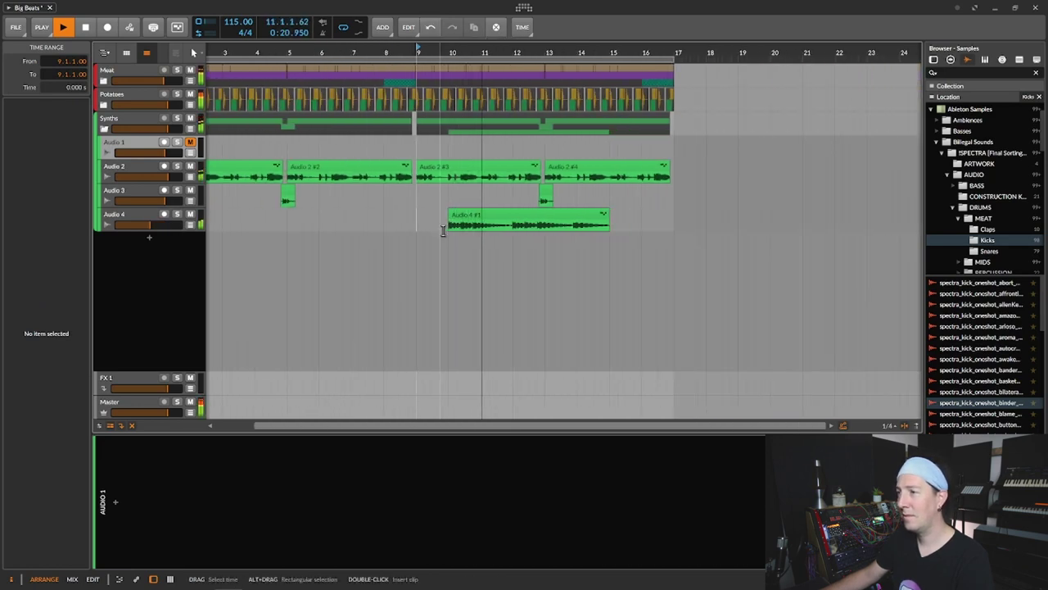
{"action": "left_click", "coordinate": [514, 232]}
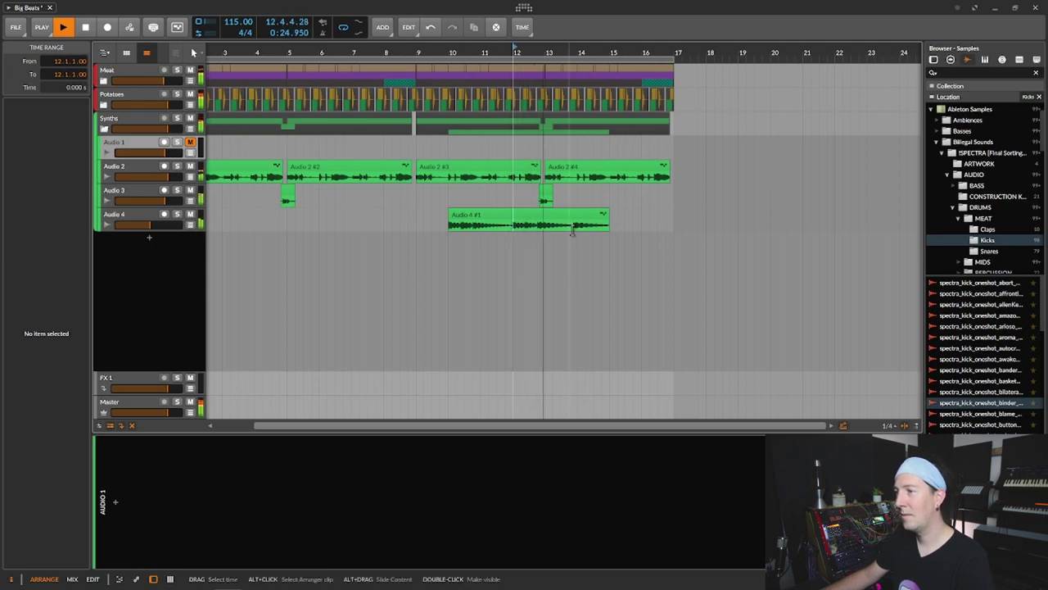
{"action": "left_click", "coordinate": [603, 218]}
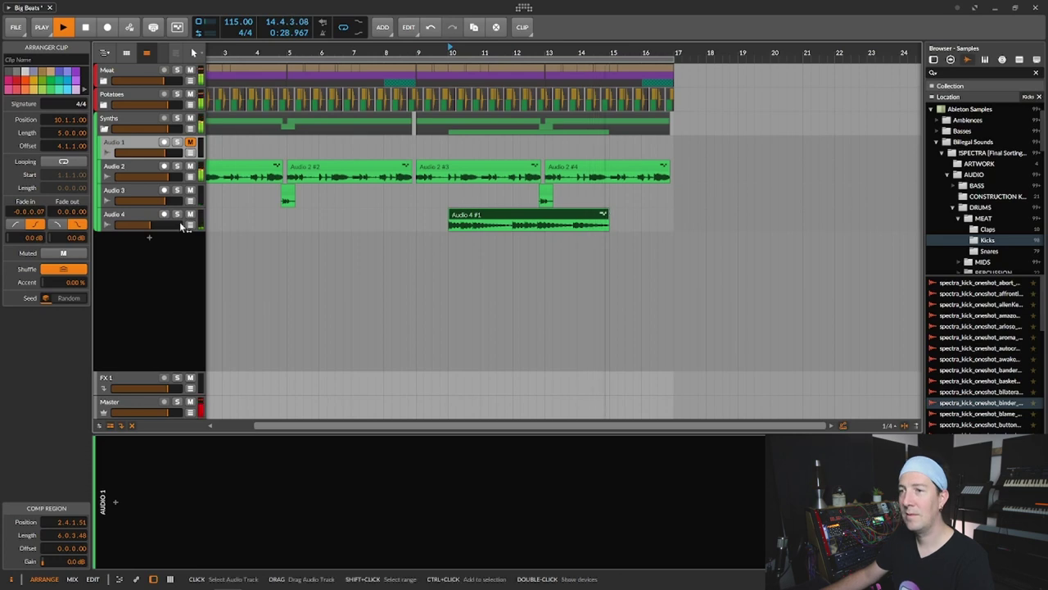
{"action": "key", "text": "space"}
Duplicate the Audio 4 track, move the copied clip to bar 14 and play it back.
{"action": "left_click", "coordinate": [154, 215]}
{"action": "key", "text": "ctrl+d"}
{"action": "left_click_drag", "start_coordinate": [479, 239], "coordinate": [544, 242]}
{"action": "left_click", "coordinate": [446, 246]}
{"action": "key", "text": "space"}
{"action": "left_click_drag", "start_coordinate": [516, 242], "coordinate": [606, 241]}
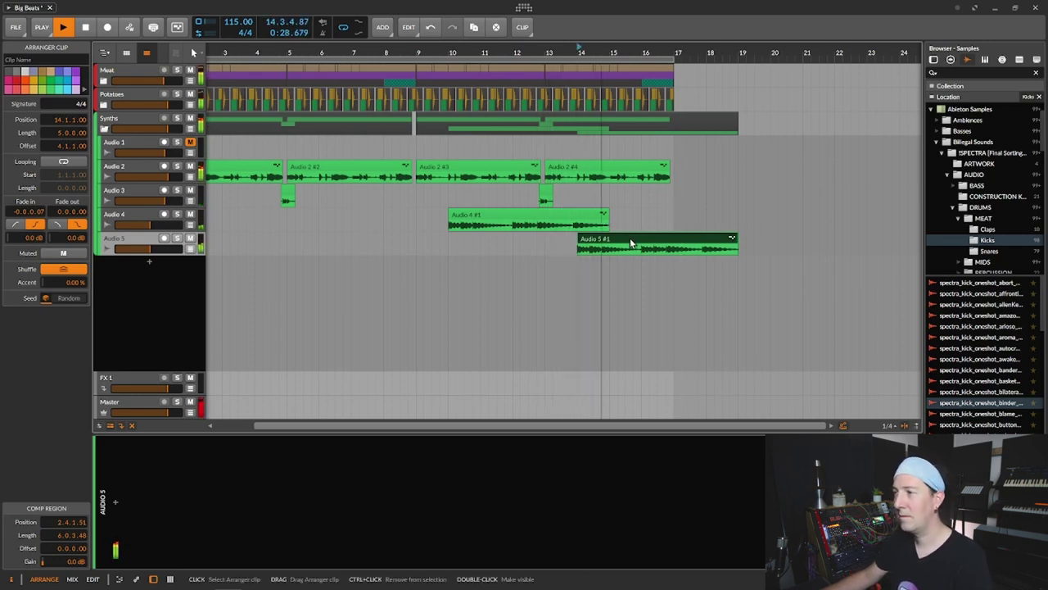
Extend the end of the Audio 5 clip to a length of 5.3.0.0 and stop playback.
{"action": "left_click_drag", "start_coordinate": [735, 240], "coordinate": [761, 244]}
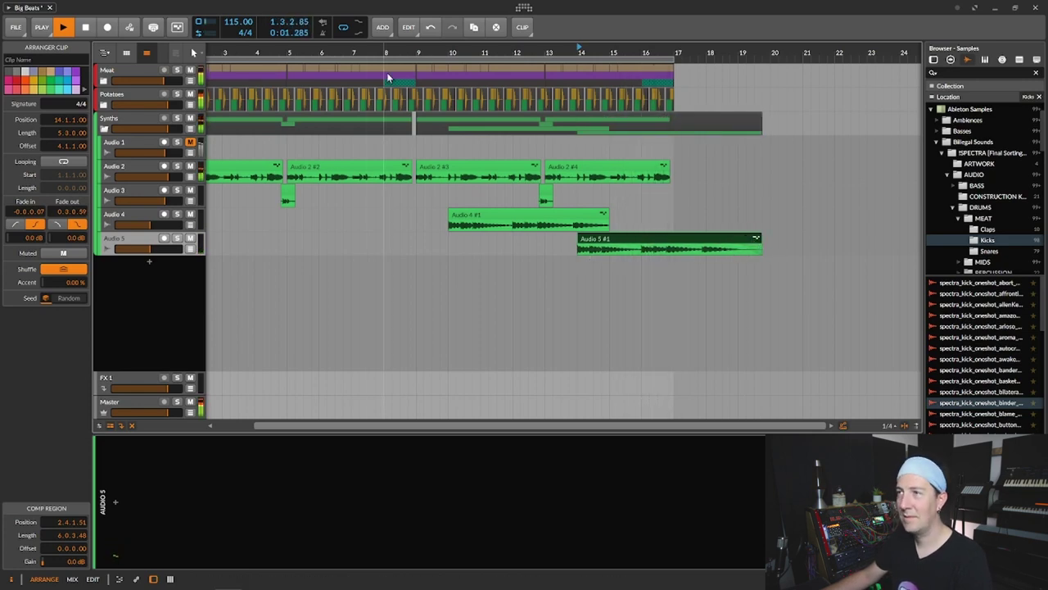
{"action": "key", "text": "space"}
{"action": "left_click_drag", "start_coordinate": [385, 53], "coordinate": [386, 33]}
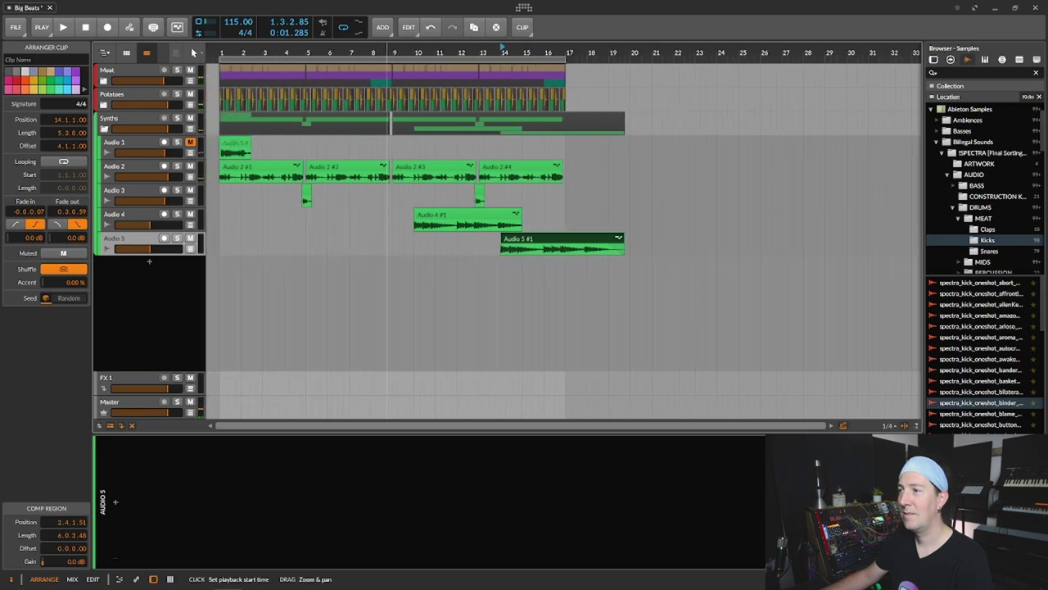
Group the Audio 4 and Audio 5 tracks and name the group Pitch Bends.
{"action": "left_click", "coordinate": [476, 226]}
{"action": "left_click", "coordinate": [137, 215], "text": "shift"}
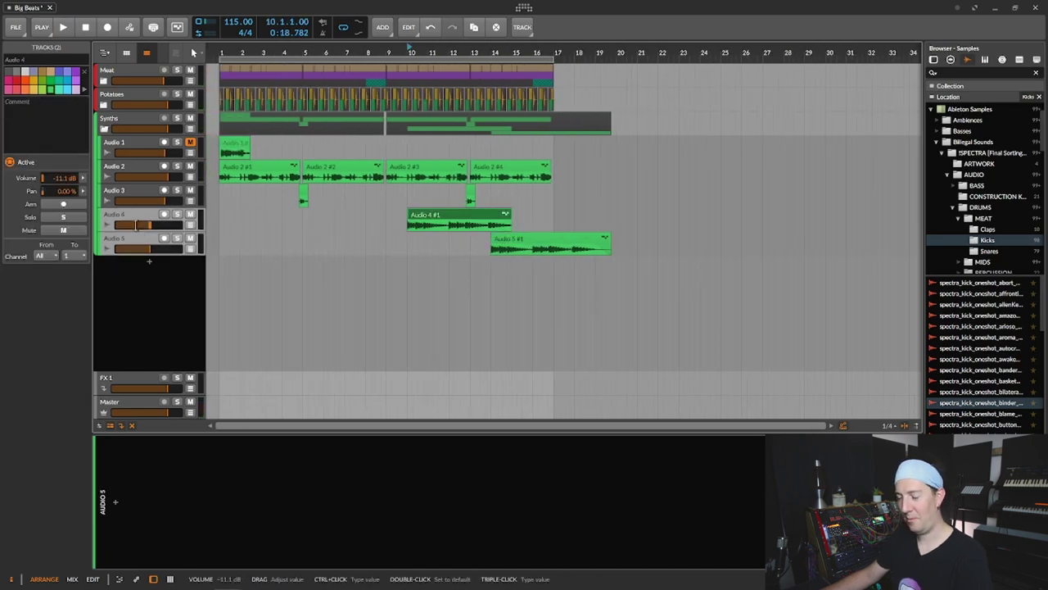
{"action": "key", "text": "ctrl+g"}
{"action": "double_click", "coordinate": [125, 215]}
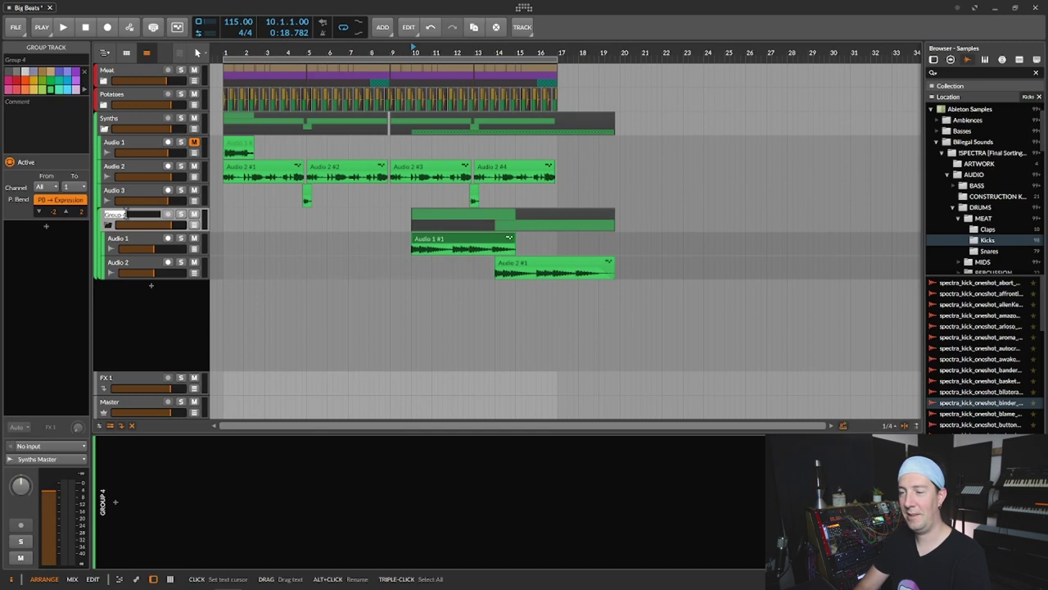
{"action": "type", "text": "Pitch Bend"}
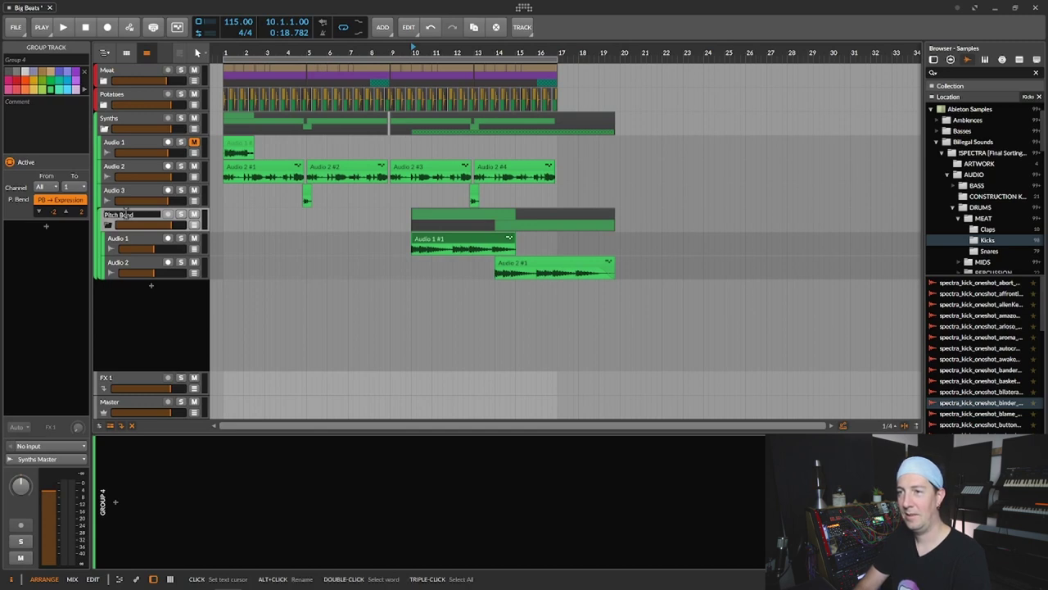
{"action": "type", "text": "s"}
{"action": "key", "text": "Return"}
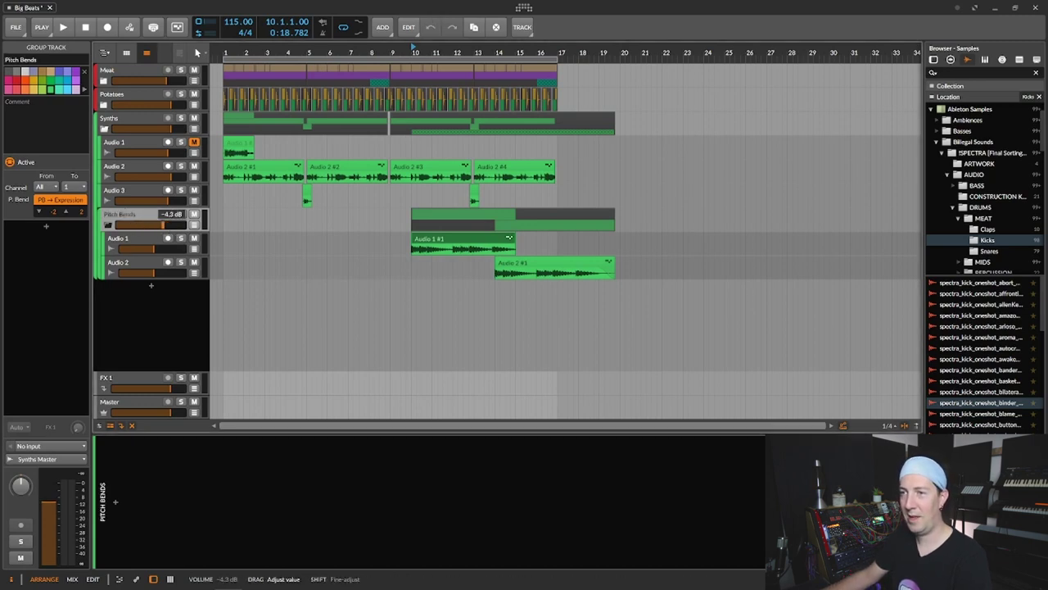
Play from bar 10, lower the Pitch Bends group volume and solo the group.
{"action": "key", "text": "space"}
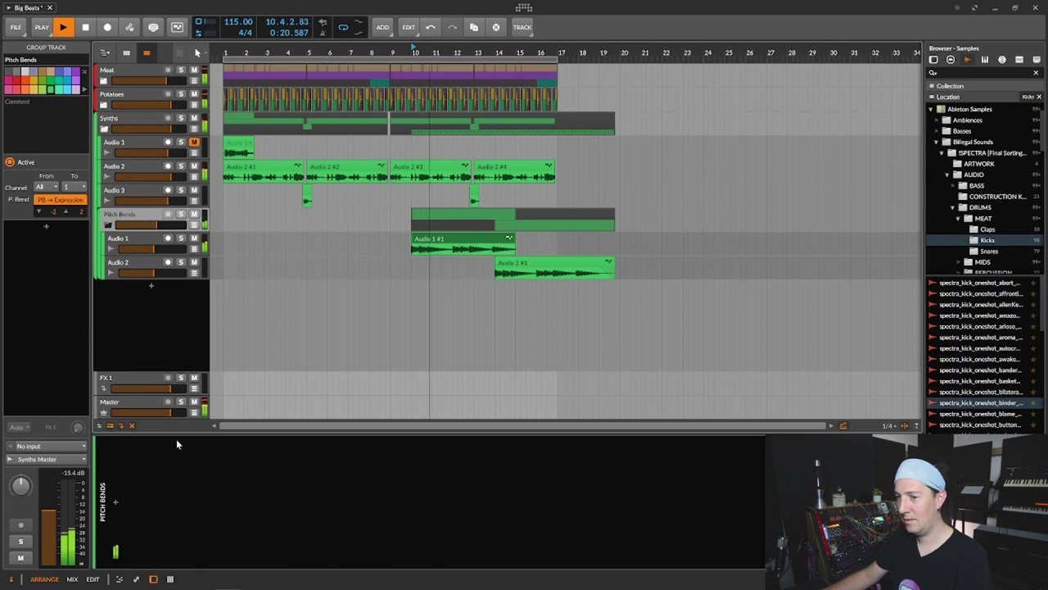
{"action": "key", "text": "space"}
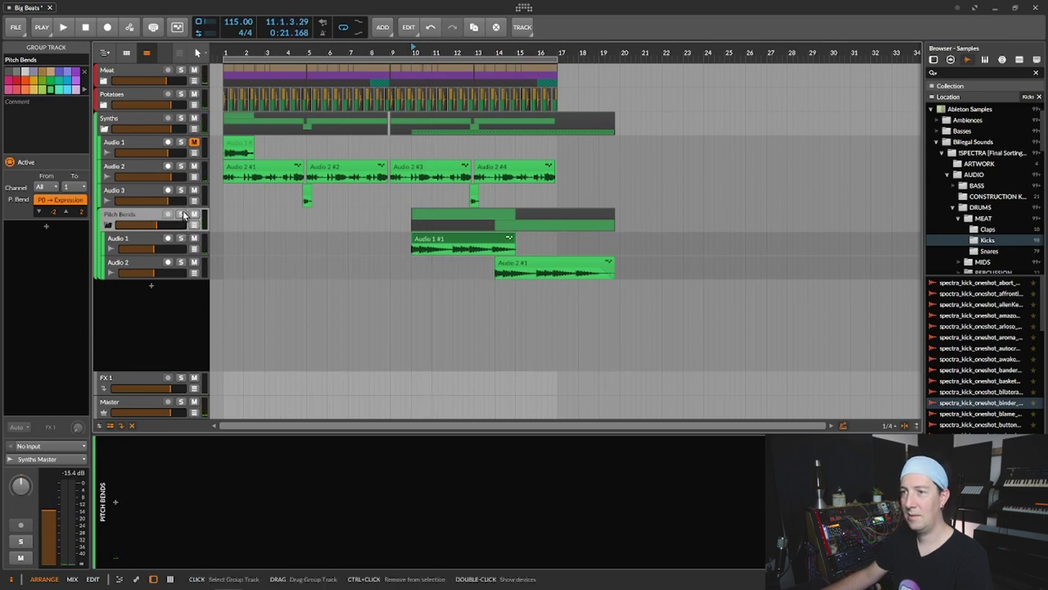
{"action": "key", "text": "space"}
{"action": "key", "text": "space"}
Add the Little Plate reverb to Pitch Bends with mix 54.5, decay 3.79 and low cut 158.
{"action": "left_click", "coordinate": [115, 501]}
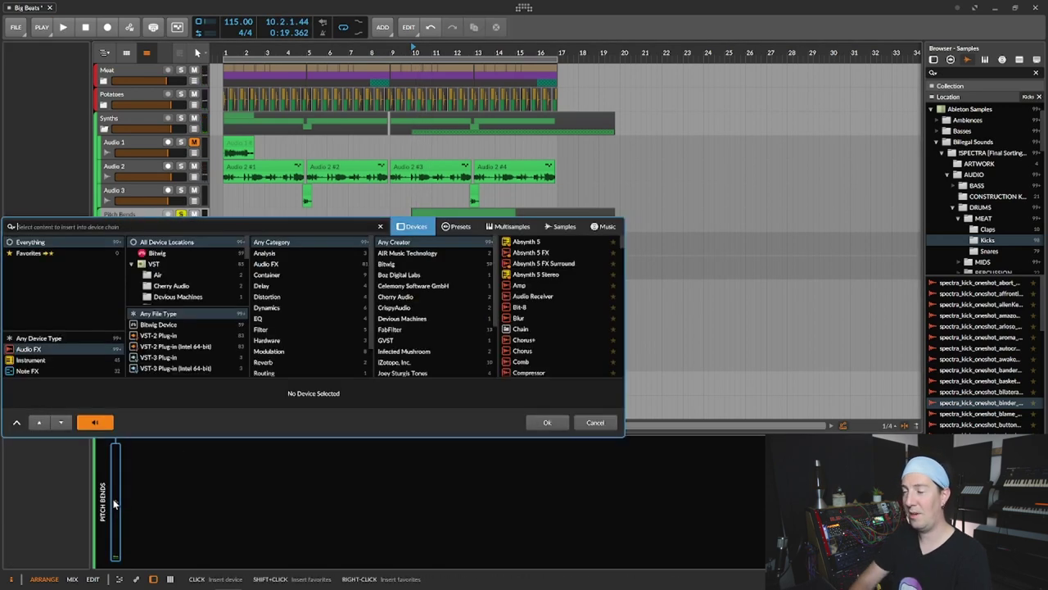
{"action": "type", "text": "plate"}
{"action": "key", "text": "Return"}
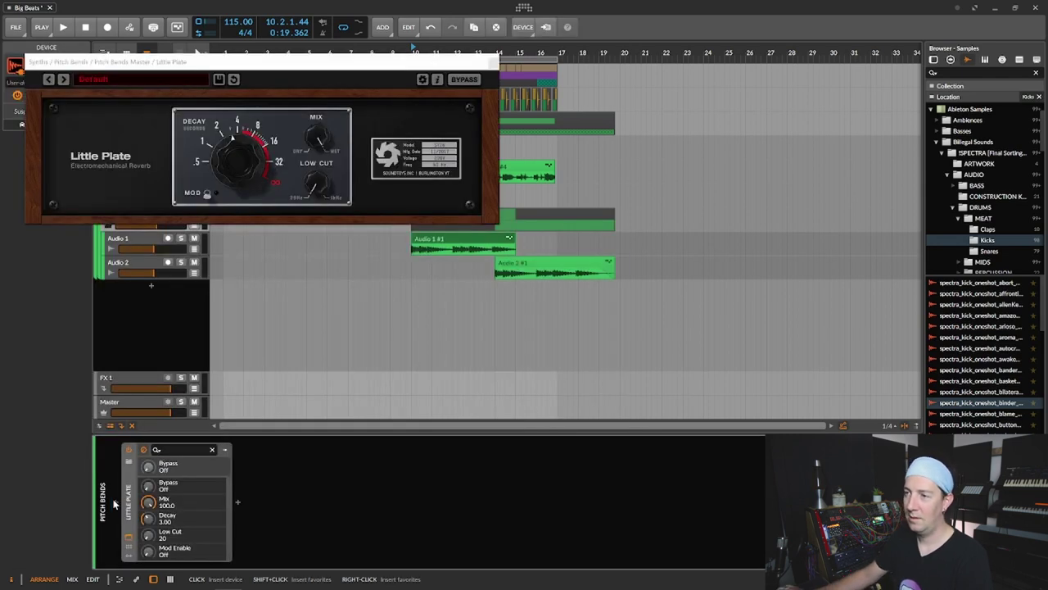
{"action": "key", "text": "space"}
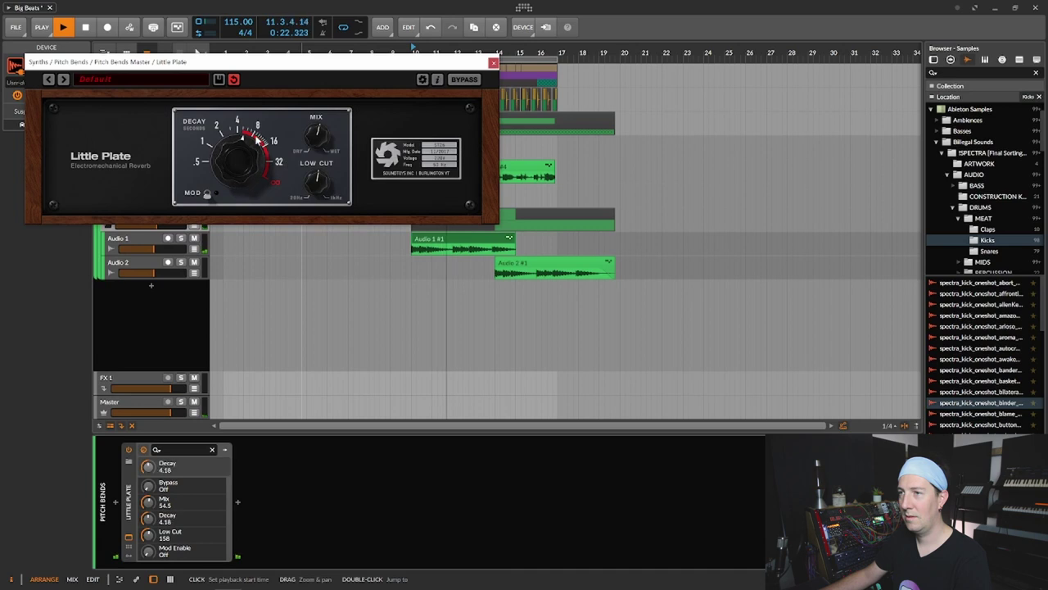
{"action": "left_click", "coordinate": [494, 63]}
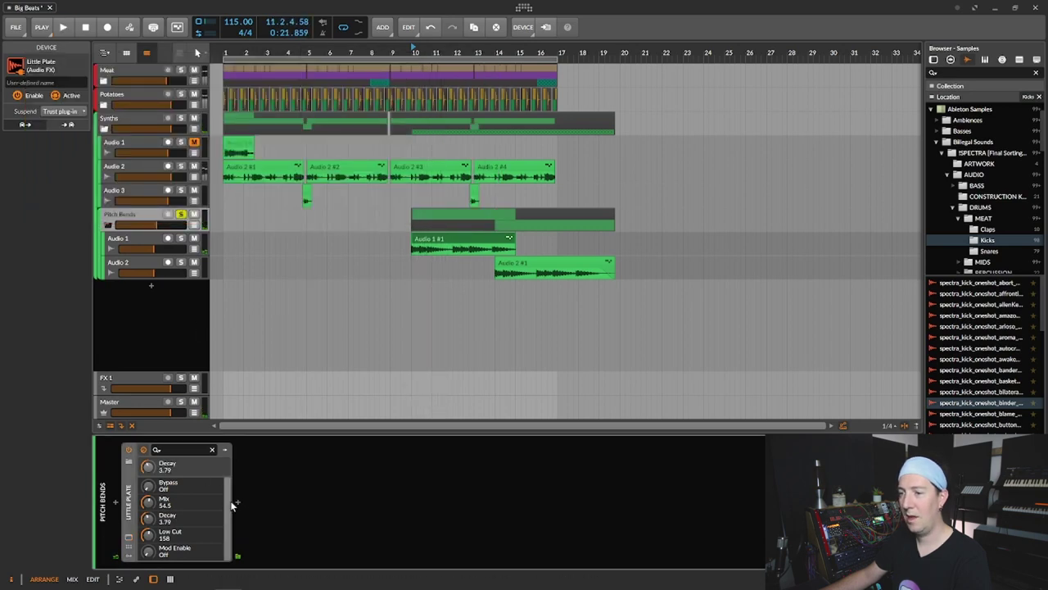
Copy the EchoBoy Jr device from Audio 3 to the Pitch Bends group and place it before Little Plate.
{"action": "left_click", "coordinate": [146, 116]}
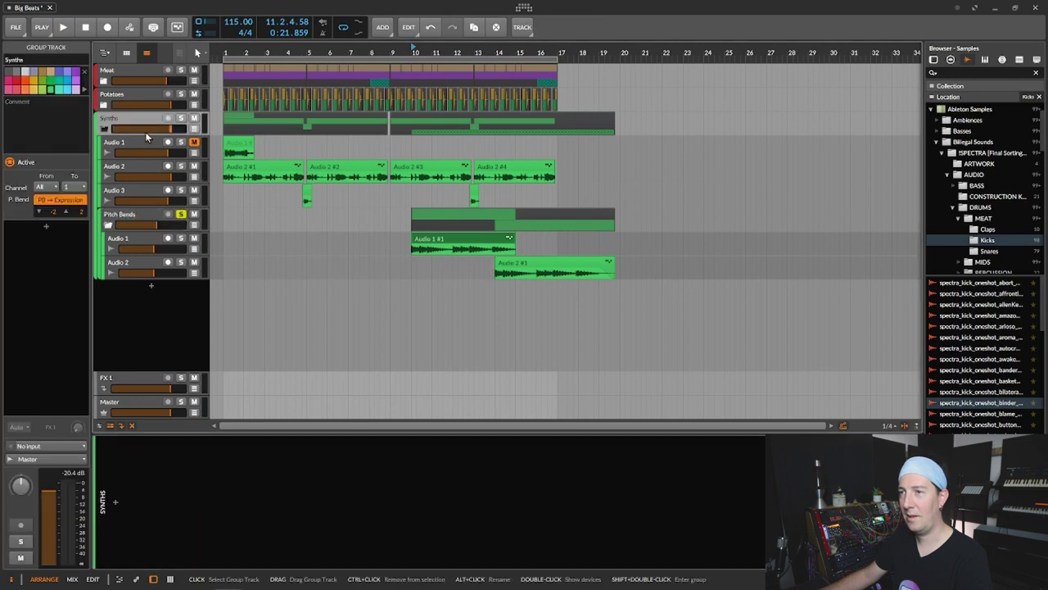
{"action": "left_click", "coordinate": [148, 145]}
{"action": "left_click", "coordinate": [148, 192]}
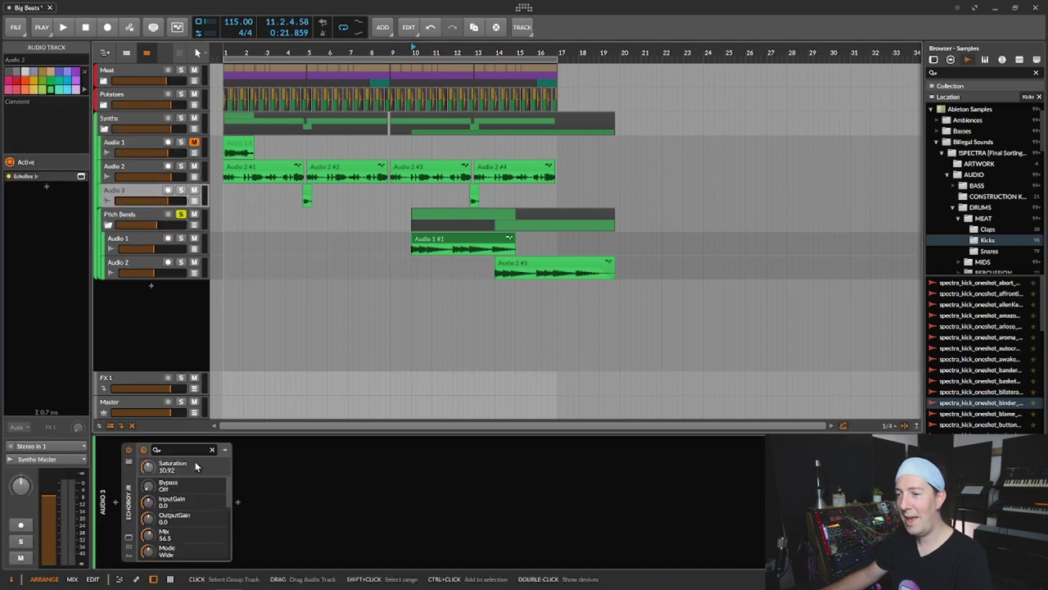
{"action": "left_click", "coordinate": [151, 489]}
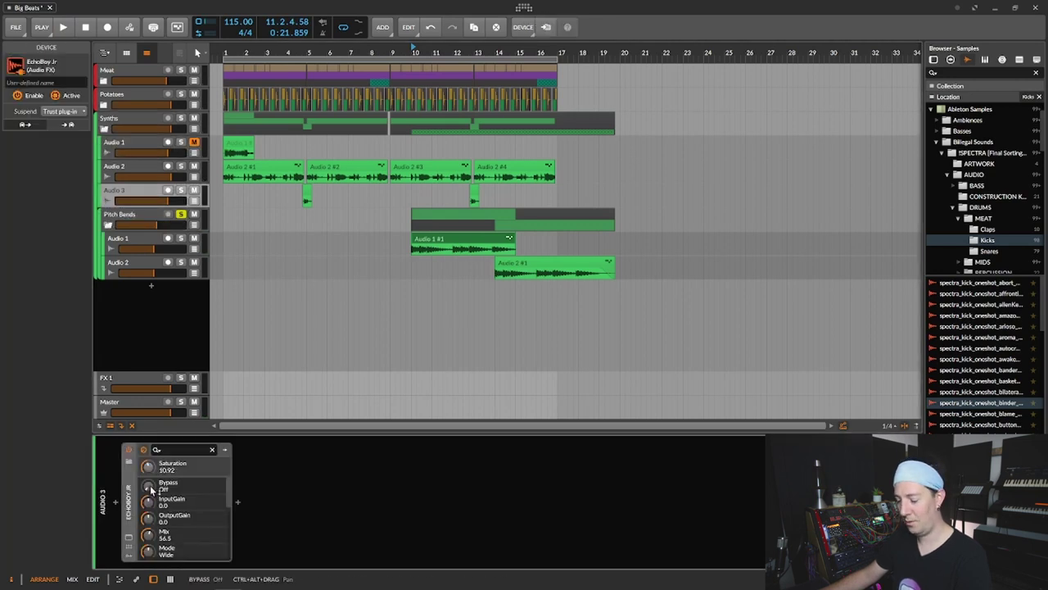
{"action": "left_click", "coordinate": [135, 219]}
{"action": "key", "text": "ctrl+v"}
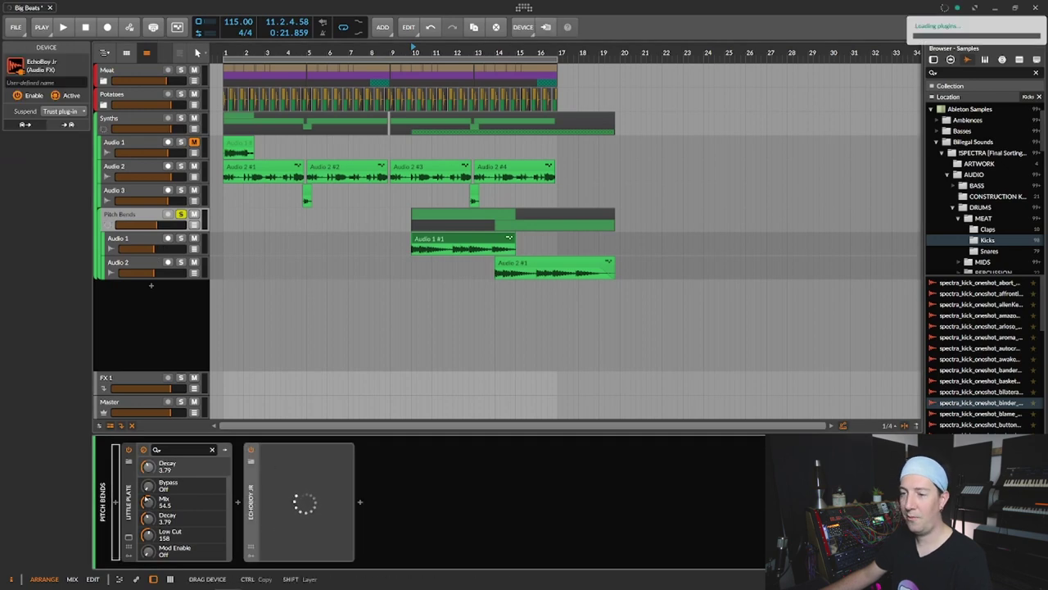
{"action": "left_click_drag", "start_coordinate": [125, 505], "coordinate": [377, 527]}
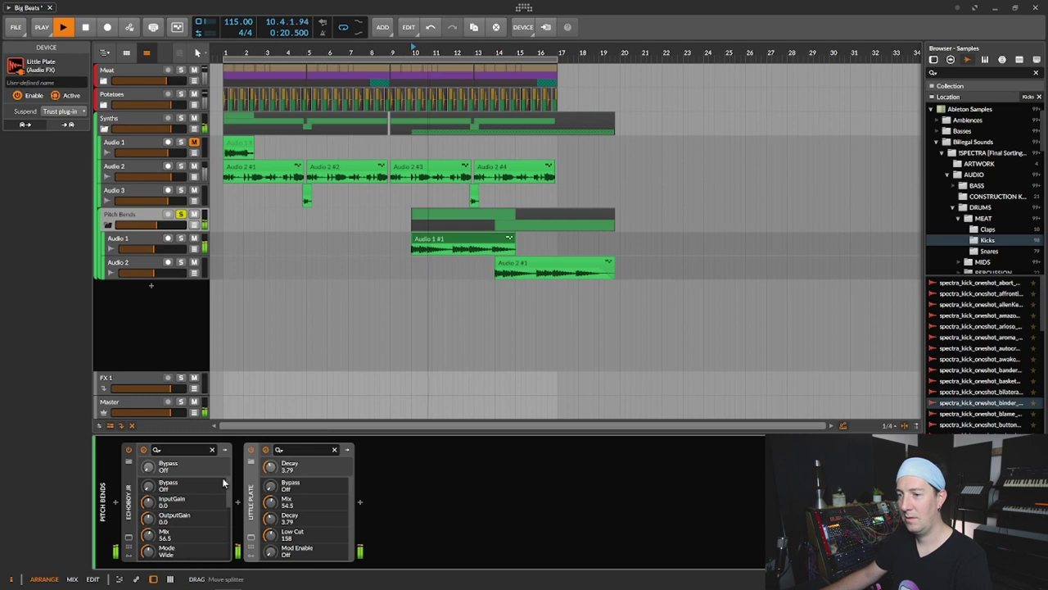
Set the mix of the Pitch Bends EchoBoy Jr to 20.5 while playing the soloed group.
{"action": "left_click", "coordinate": [128, 542]}
{"action": "key", "text": "space"}
{"action": "left_click_drag", "start_coordinate": [188, 161], "coordinate": [188, 176]}
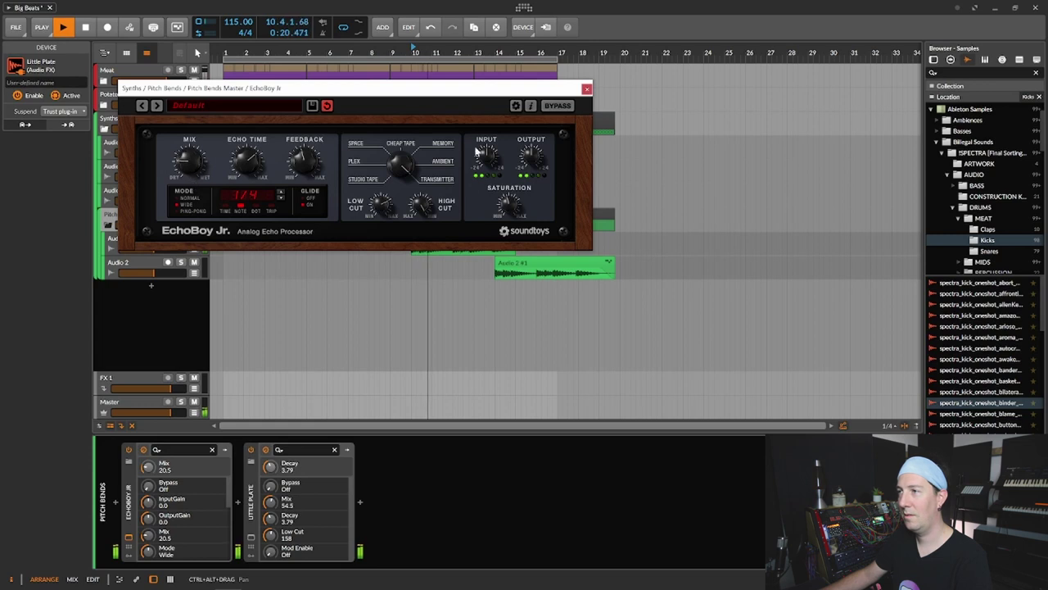
{"action": "left_click", "coordinate": [586, 90]}
{"action": "key", "text": "space"}
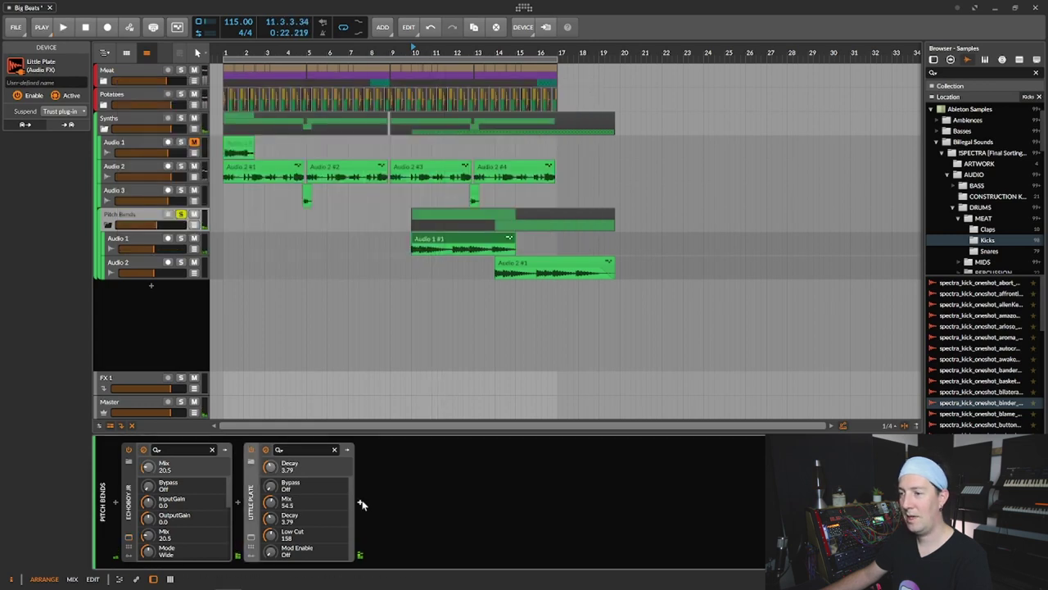
Add a Mid-Side Split after Little Plate with mid gain -4.9 dB and side gain +4.9 dB.
{"action": "left_click", "coordinate": [360, 502]}
{"action": "type", "text": "mid"}
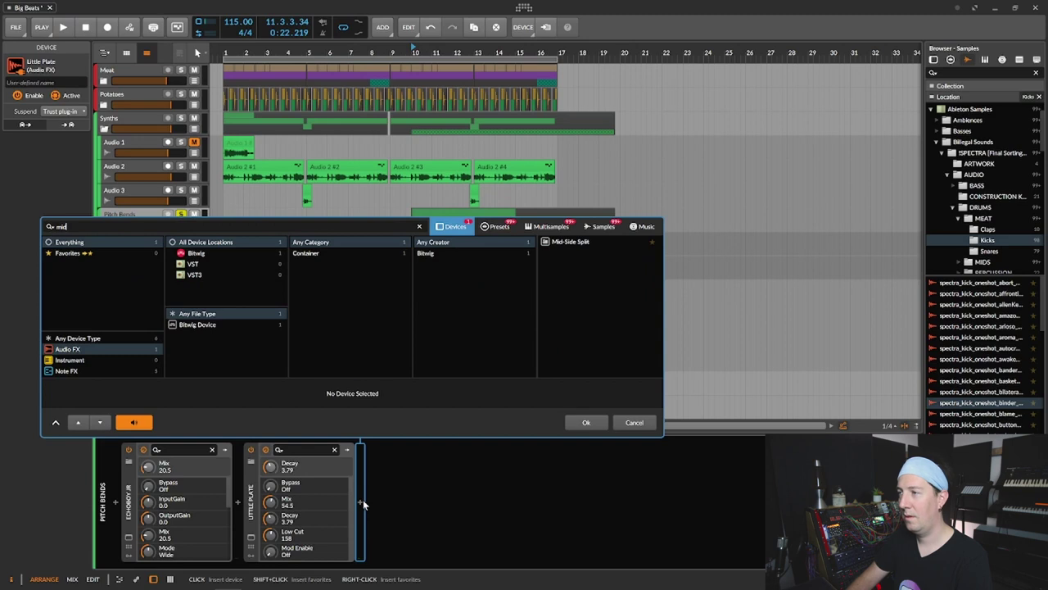
{"action": "key", "text": "Down"}
{"action": "key", "text": "Return"}
{"action": "key", "text": "space"}
{"action": "key", "text": "space"}
{"action": "left_click_drag", "start_coordinate": [434, 517], "coordinate": [434, 491]}
{"action": "key", "text": "space"}
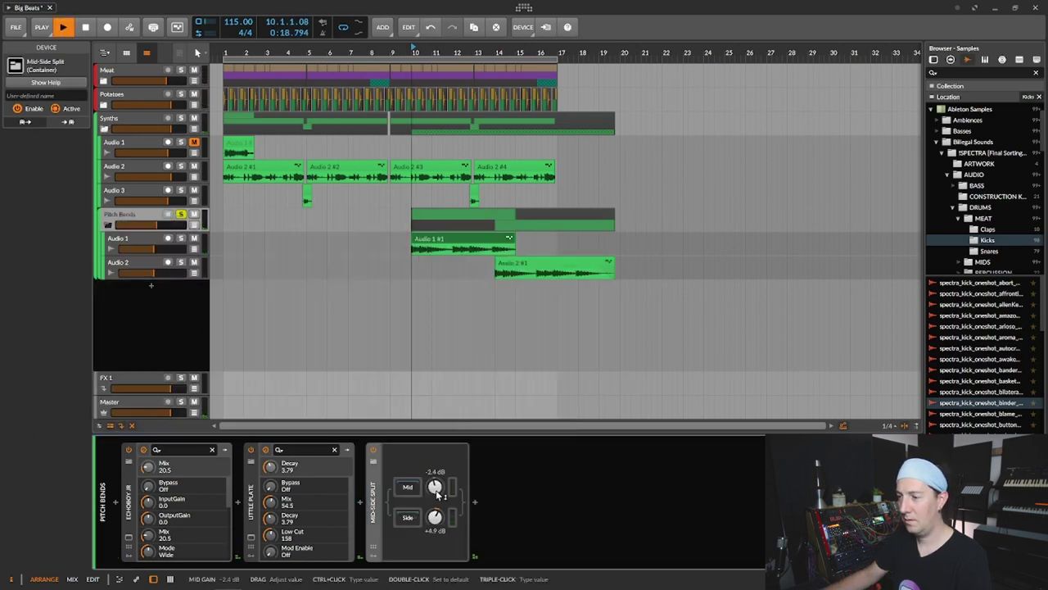
{"action": "key", "text": "space"}
Add an EQ+ after the Mid-Side Split and set its low-cut to 394 Hz with a Q of 1.24.
{"action": "left_click", "coordinate": [475, 502]}
{"action": "type", "text": "eq"}
{"action": "key", "text": "Down"}
{"action": "key", "text": "Return"}
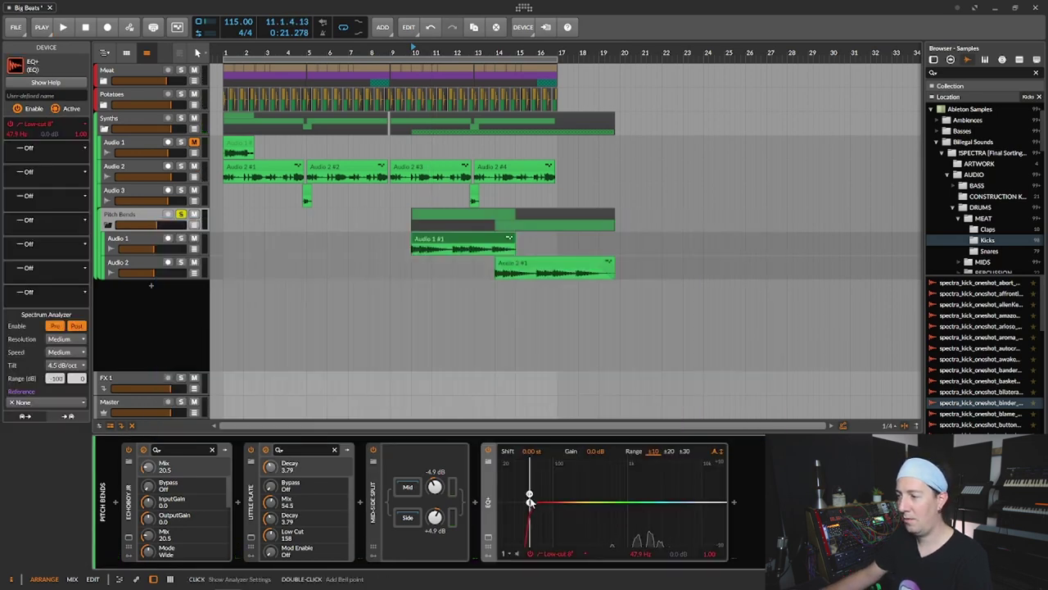
{"action": "key", "text": "space"}
{"action": "left_click_drag", "start_coordinate": [529, 502], "coordinate": [610, 538]}
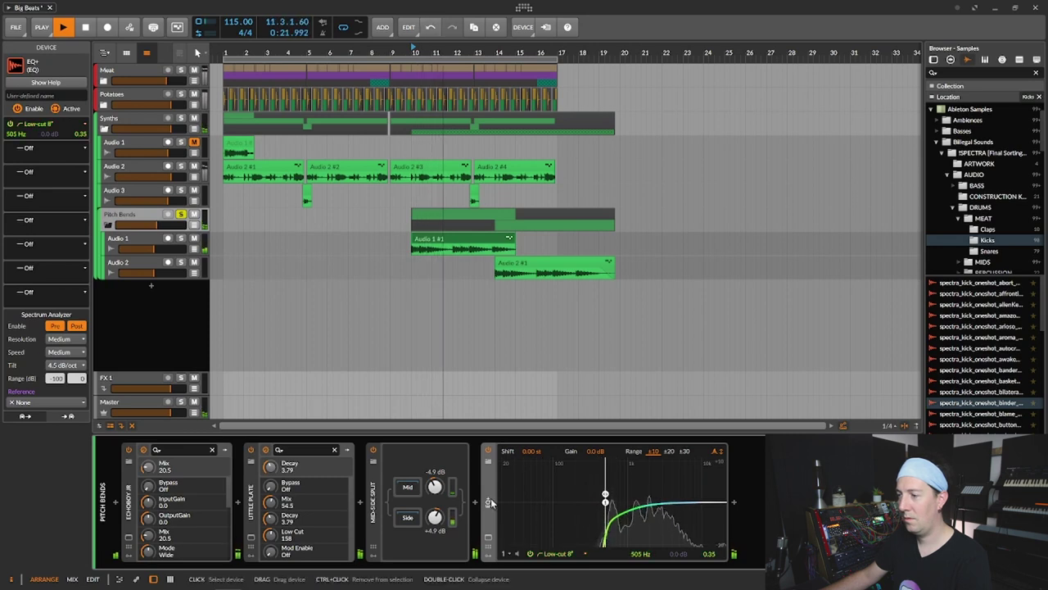
{"action": "key", "text": "space"}
{"action": "left_click_drag", "start_coordinate": [605, 497], "coordinate": [598, 467]}
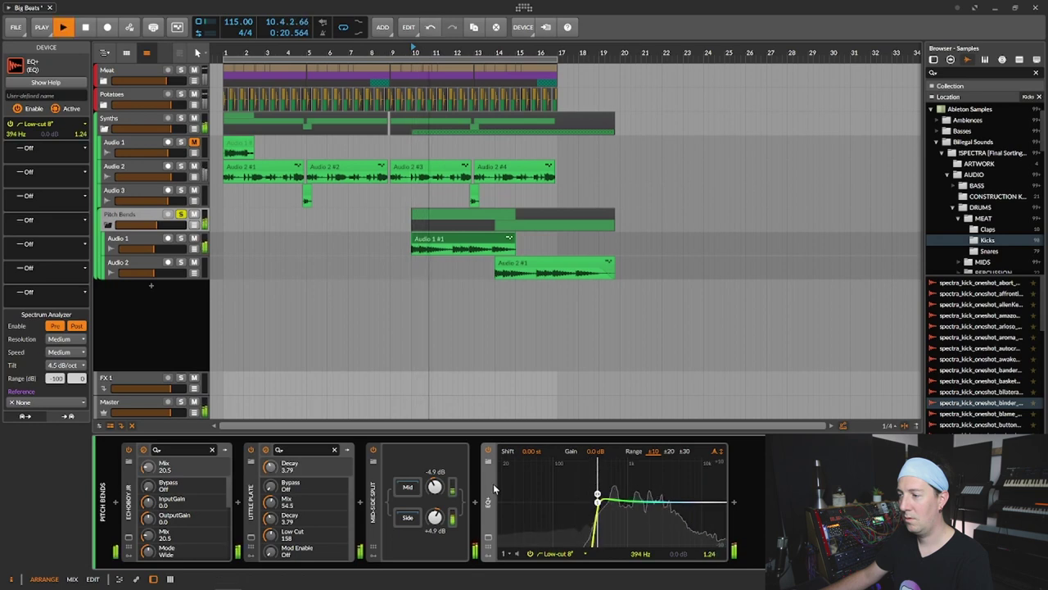
{"action": "key", "text": "space"}
Add a high-shelf band to the EQ+ at 2.77 kHz with -4.7 dB gain.
{"action": "double_click", "coordinate": [678, 502]}
{"action": "right_click", "coordinate": [680, 505]}
{"action": "left_click", "coordinate": [731, 568]}
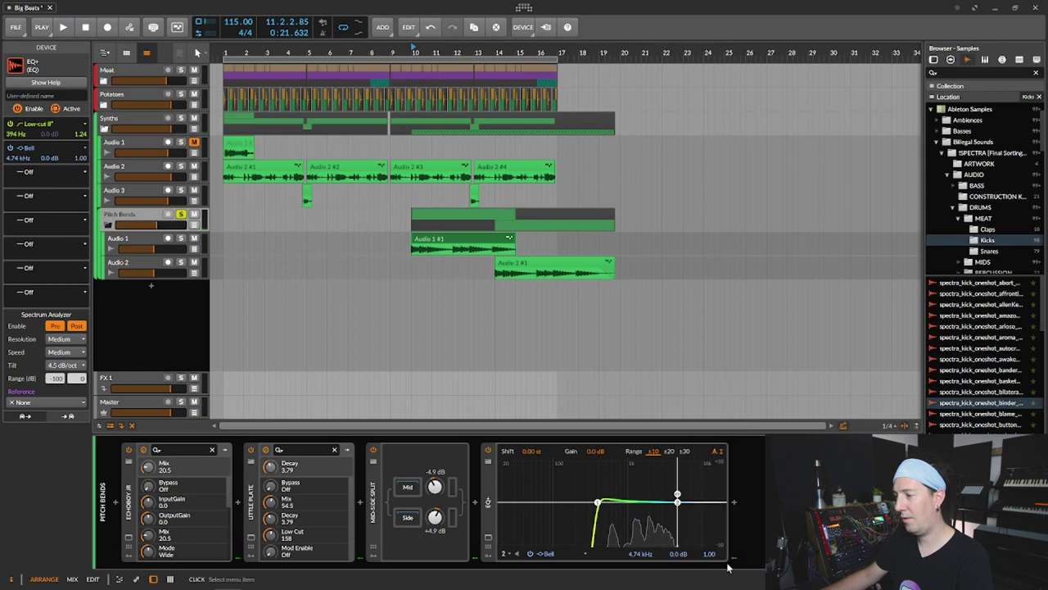
{"action": "key", "text": "space"}
{"action": "left_click_drag", "start_coordinate": [657, 518], "coordinate": [662, 527]}
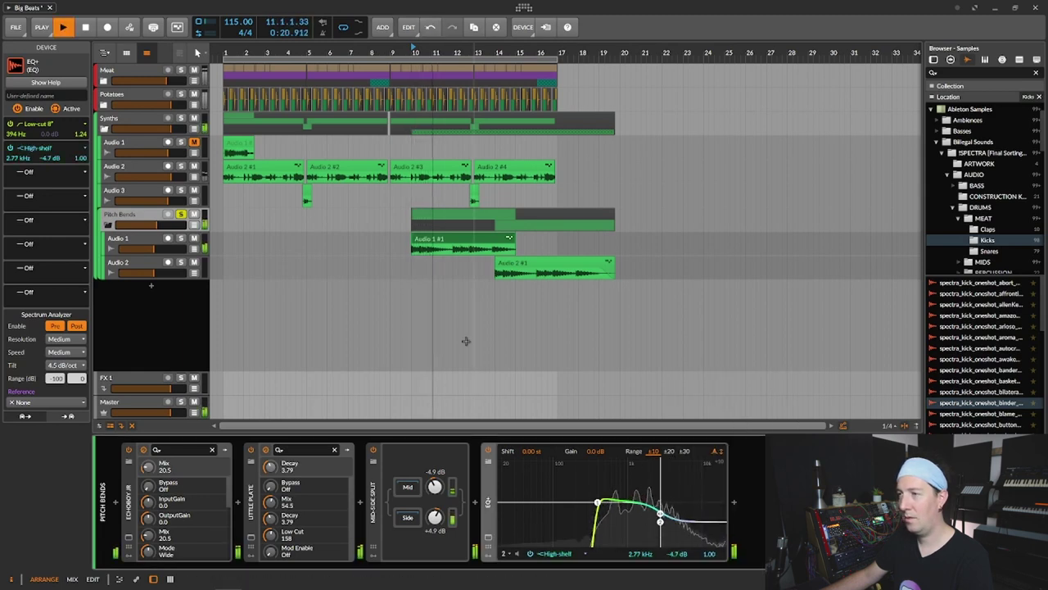
Unsolo the Pitch Bends group and play the full arrangement from bar 1.
{"action": "key", "text": "space"}
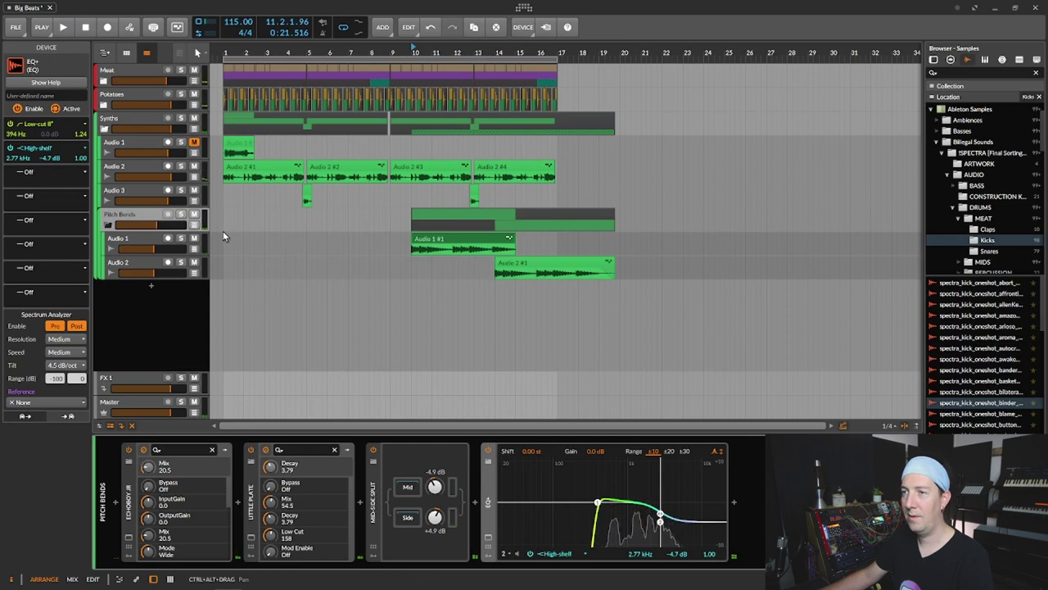
{"action": "left_click", "coordinate": [223, 229]}
{"action": "key", "text": "space"}
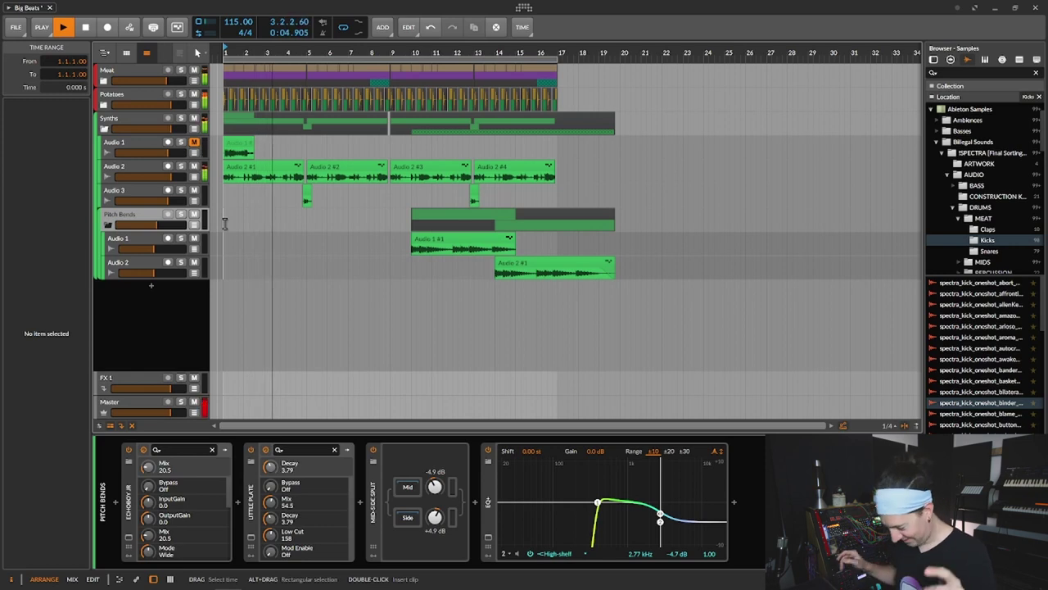
Add a new instrument track with the HW Instrument device.
{"action": "left_click", "coordinate": [135, 169]}
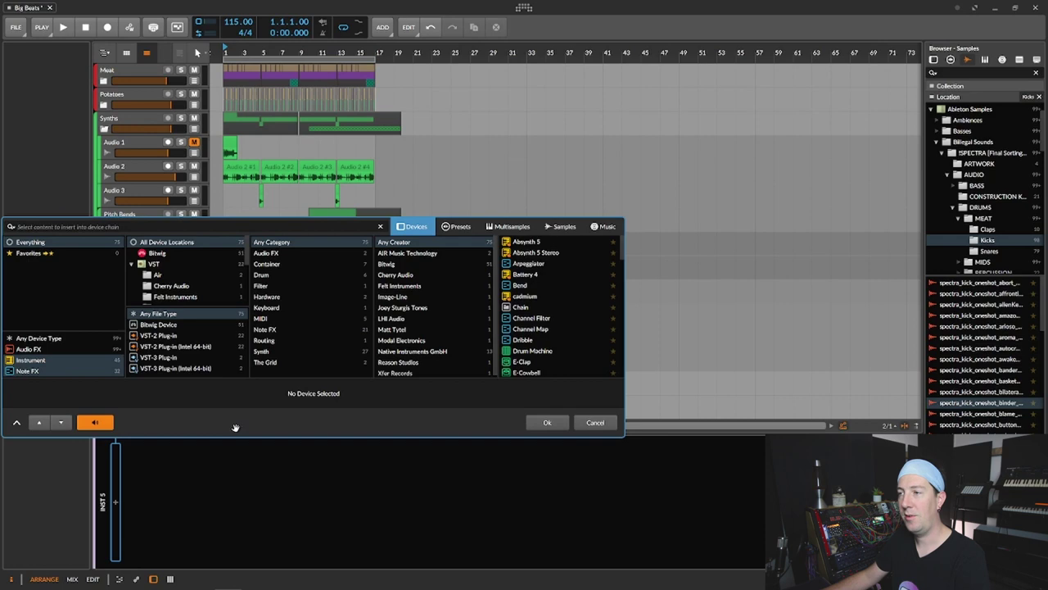
{"action": "type", "text": "extr"}
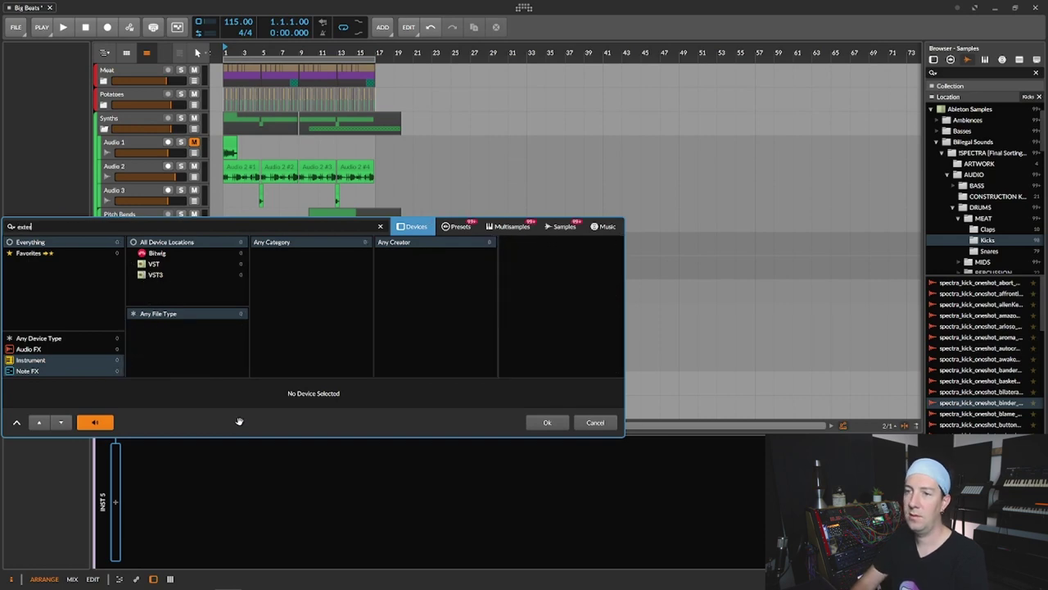
{"action": "key", "text": "BackSpace"}
{"action": "key", "text": "BackSpace"}
{"action": "type", "text": "int"}
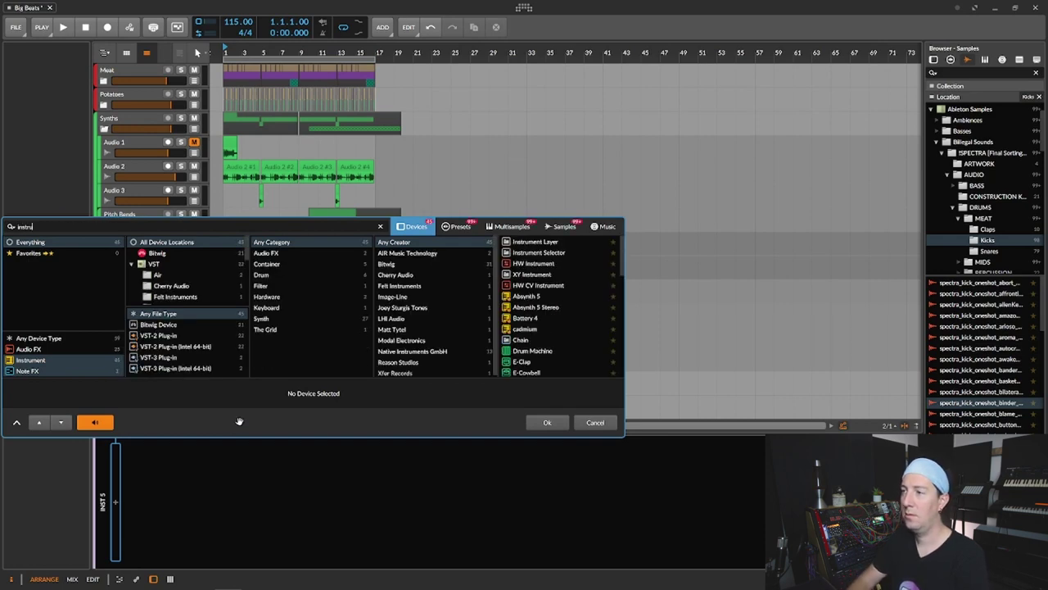
{"action": "key", "text": "Down"}
{"action": "key", "text": "Down"}
{"action": "key", "text": "Down"}
{"action": "key", "text": "Return"}
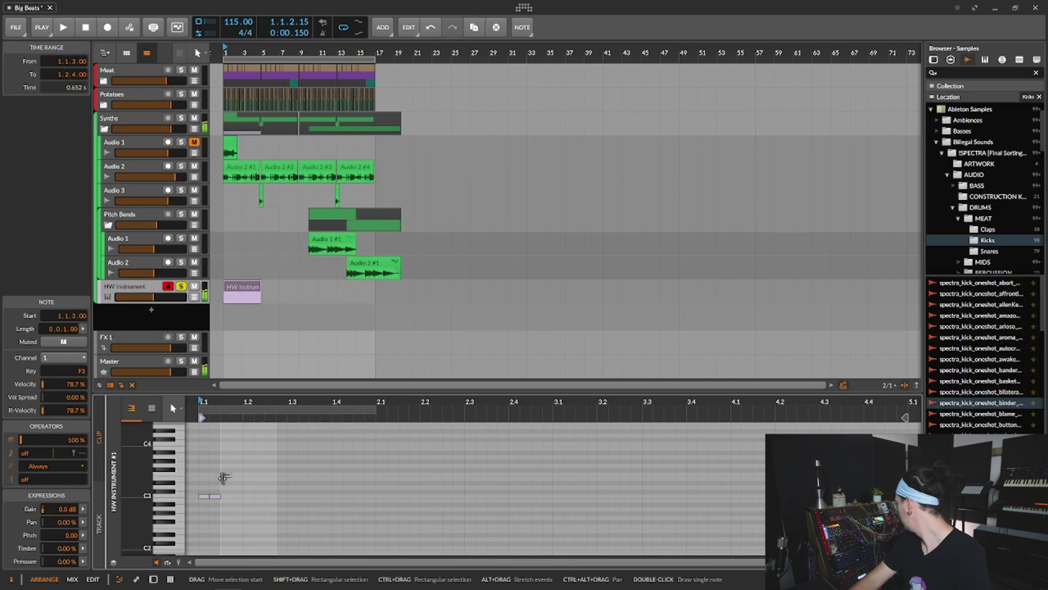
Put the third note of the HW Instrument clip on C4 and shorten the three notes to 0.0.0.50.
{"action": "key", "text": "Down"}
{"action": "key", "text": "Down"}
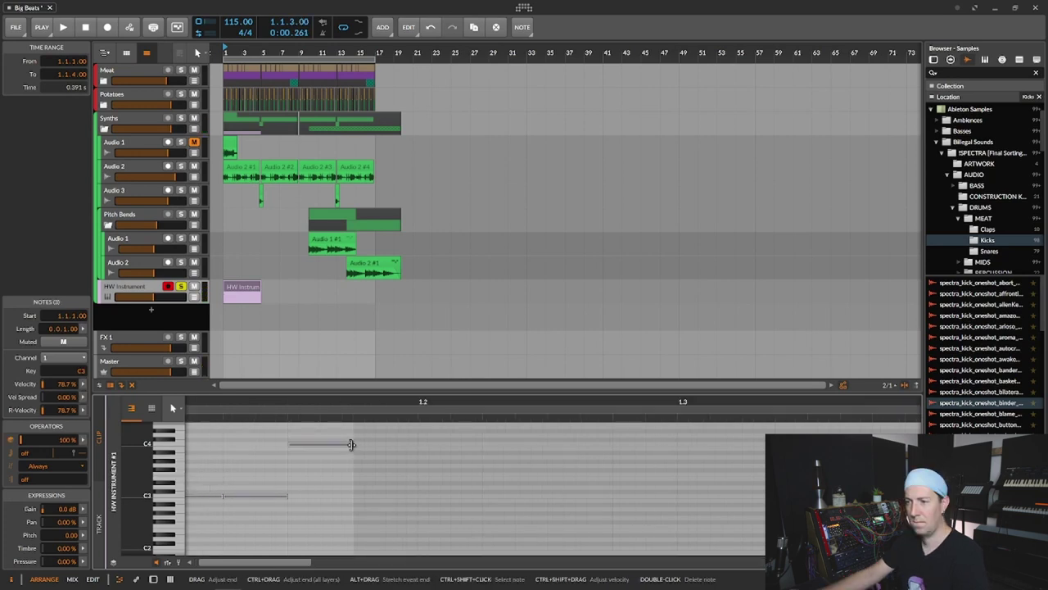
{"action": "left_click_drag", "start_coordinate": [351, 445], "coordinate": [318, 446]}
{"action": "key", "text": "space"}
Build the short notes into a repeating pattern between C3 and C4 across bars 1 and 2 of the clip and audition it.
{"action": "left_click_drag", "start_coordinate": [342, 403], "coordinate": [342, 385]}
{"action": "key", "text": "space"}
{"action": "key", "text": "space"}
{"action": "key", "text": "space"}
{"action": "left_click_drag", "start_coordinate": [365, 432], "coordinate": [336, 457]}
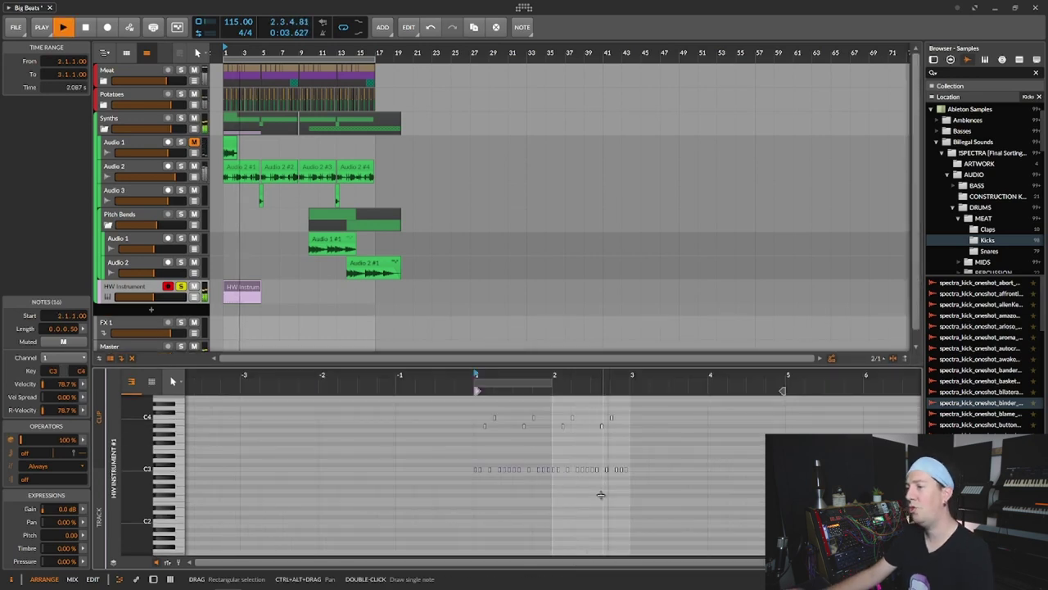
{"action": "key", "text": "space"}
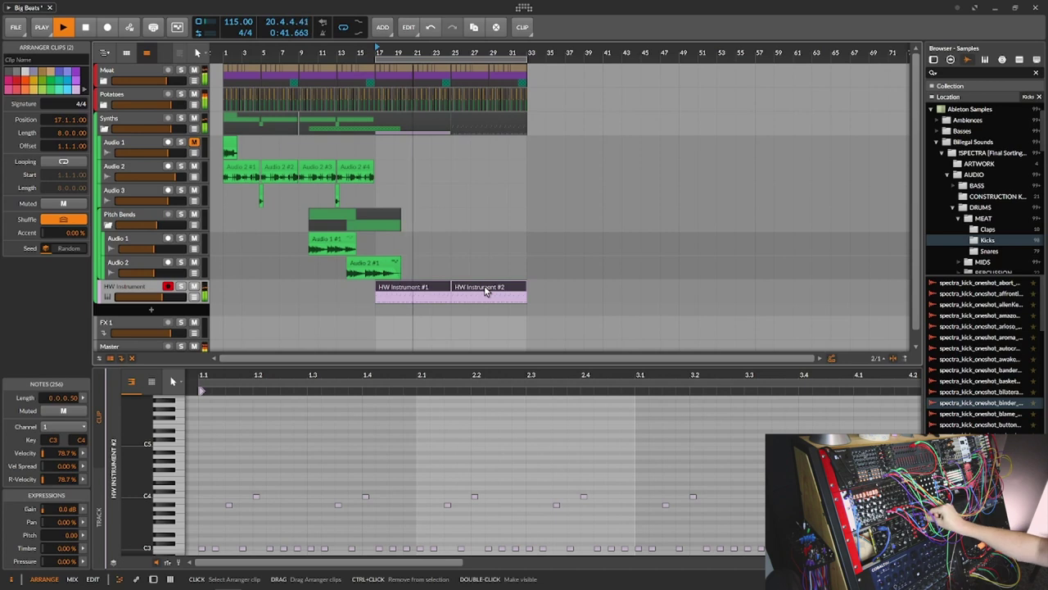